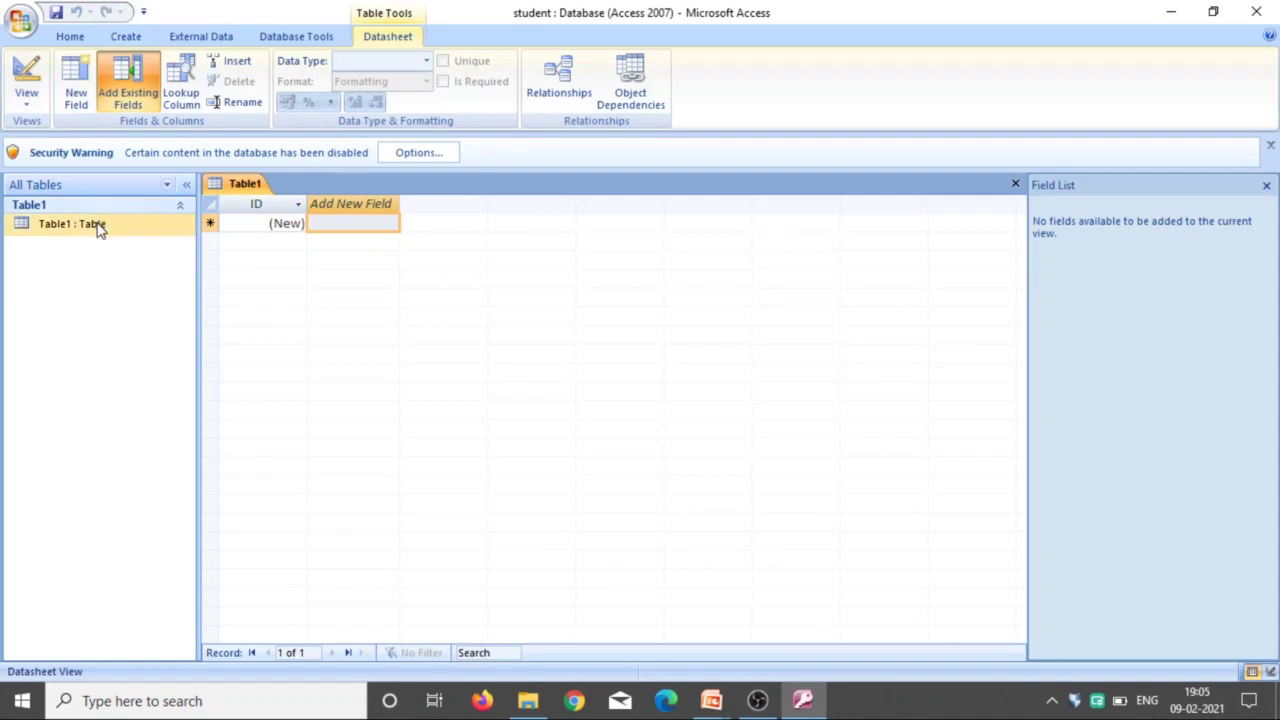
- Open Table1 in Design View, saving the table under the name emp
right_click(97, 225)
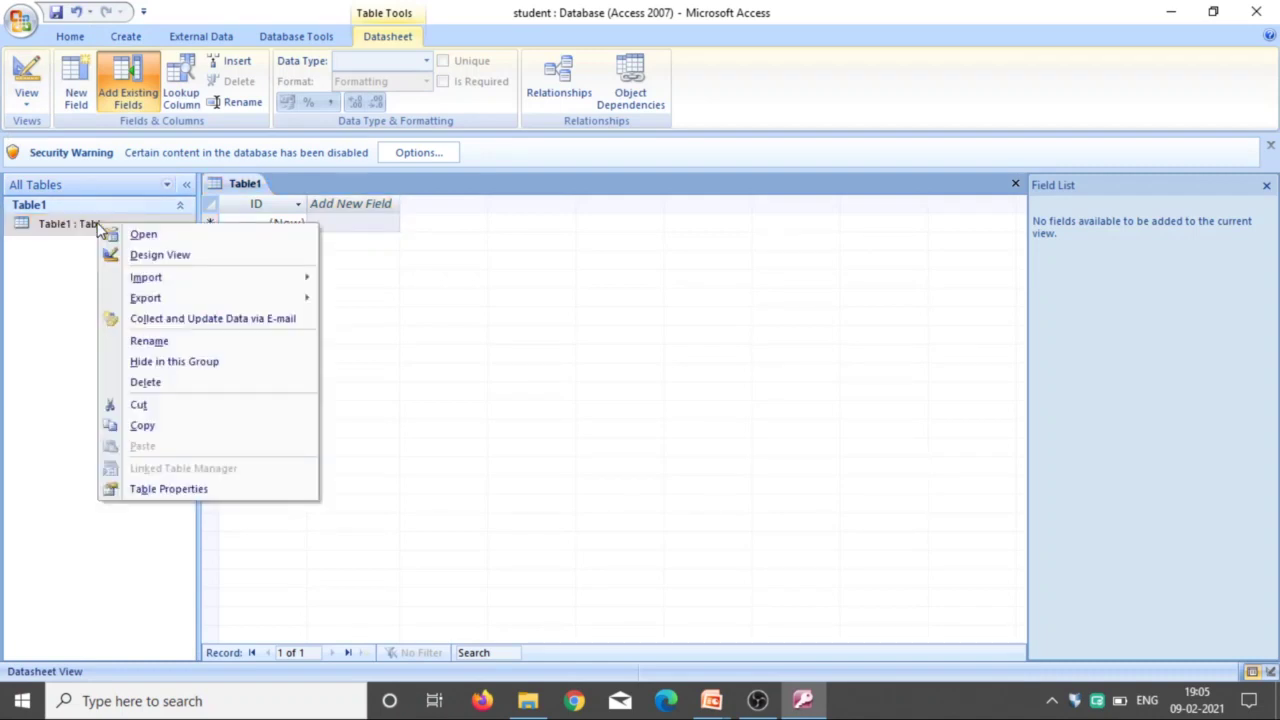
left_click(140, 255)
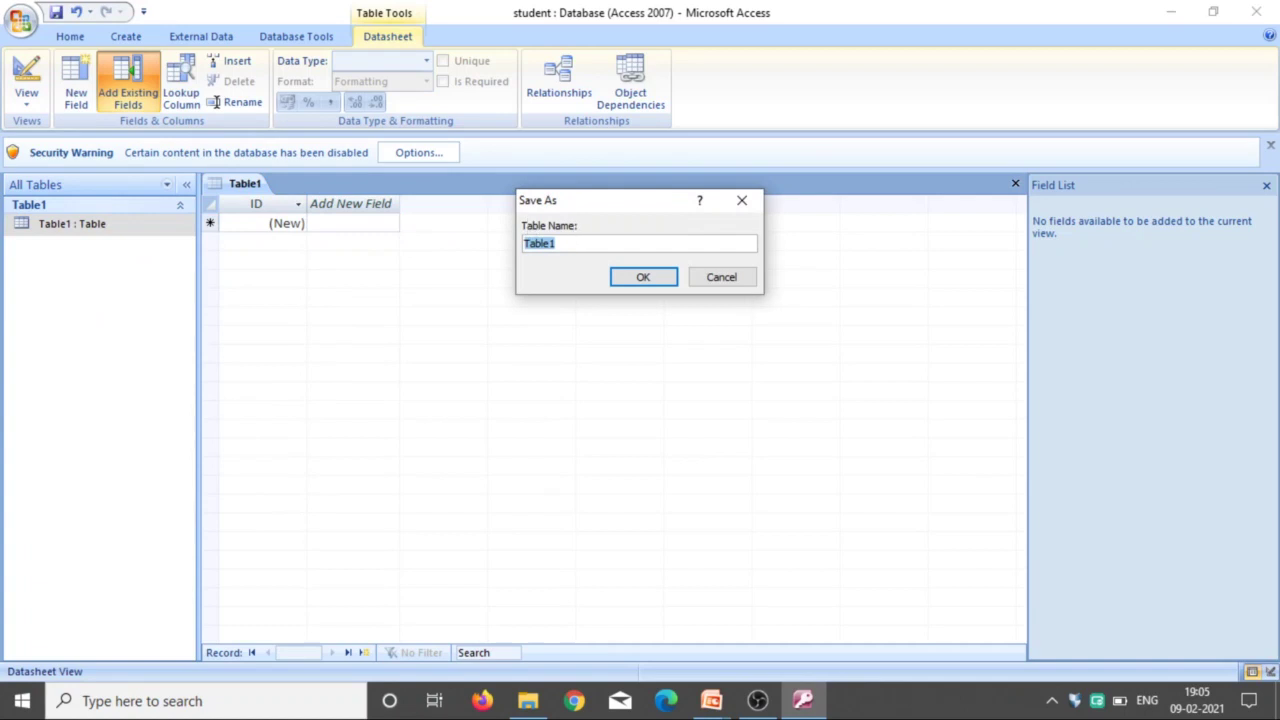
type("emp")
left_click(645, 277)
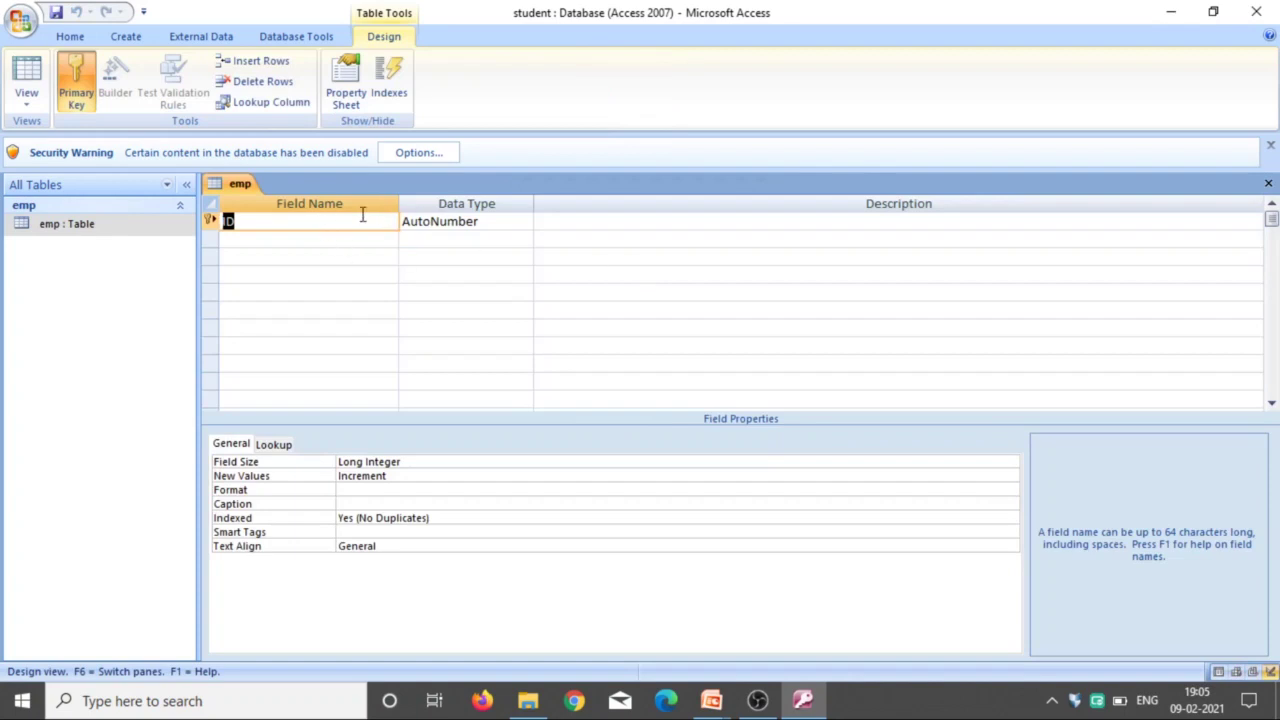
- Set the data type of the ID field to Number
left_click(464, 221)
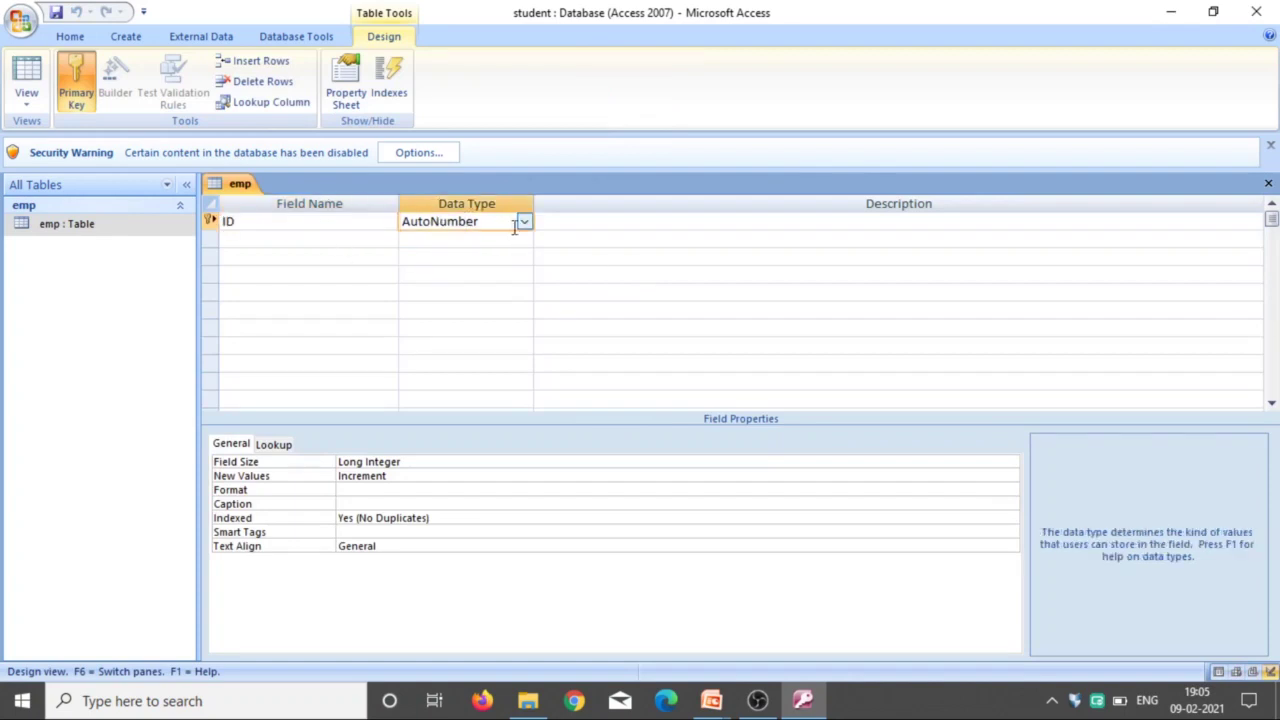
left_click(524, 221)
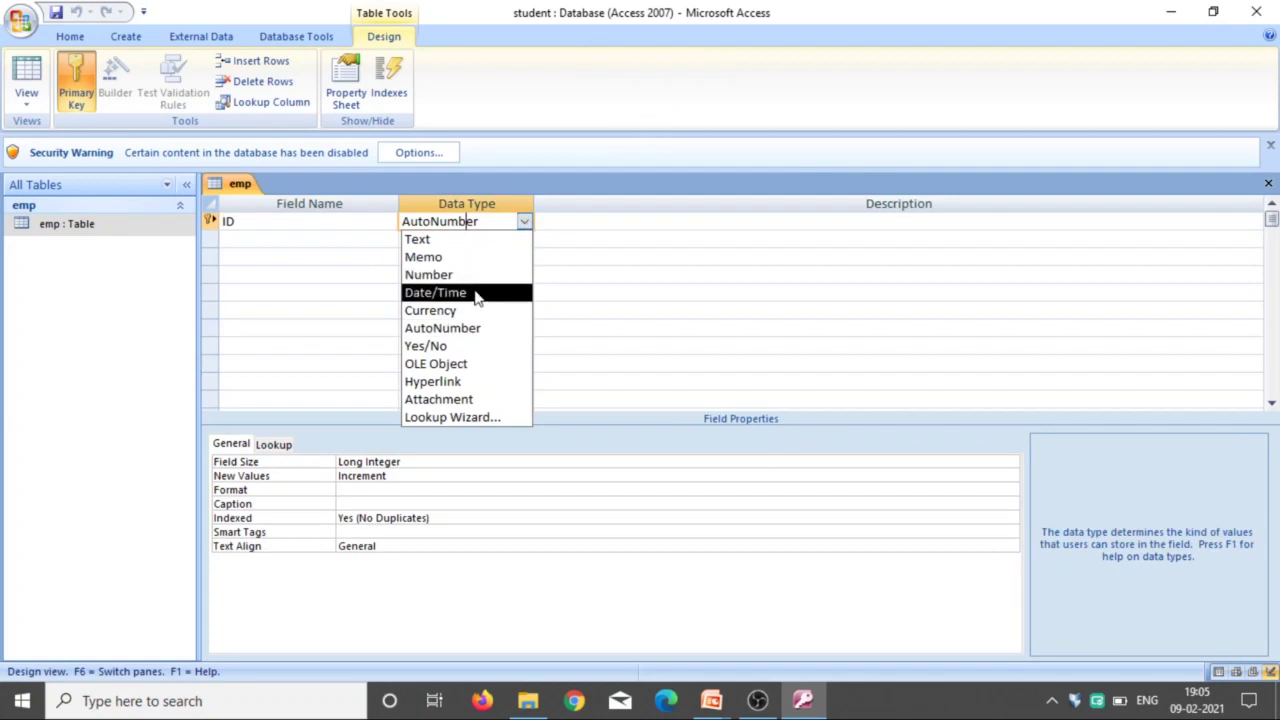
left_click(476, 280)
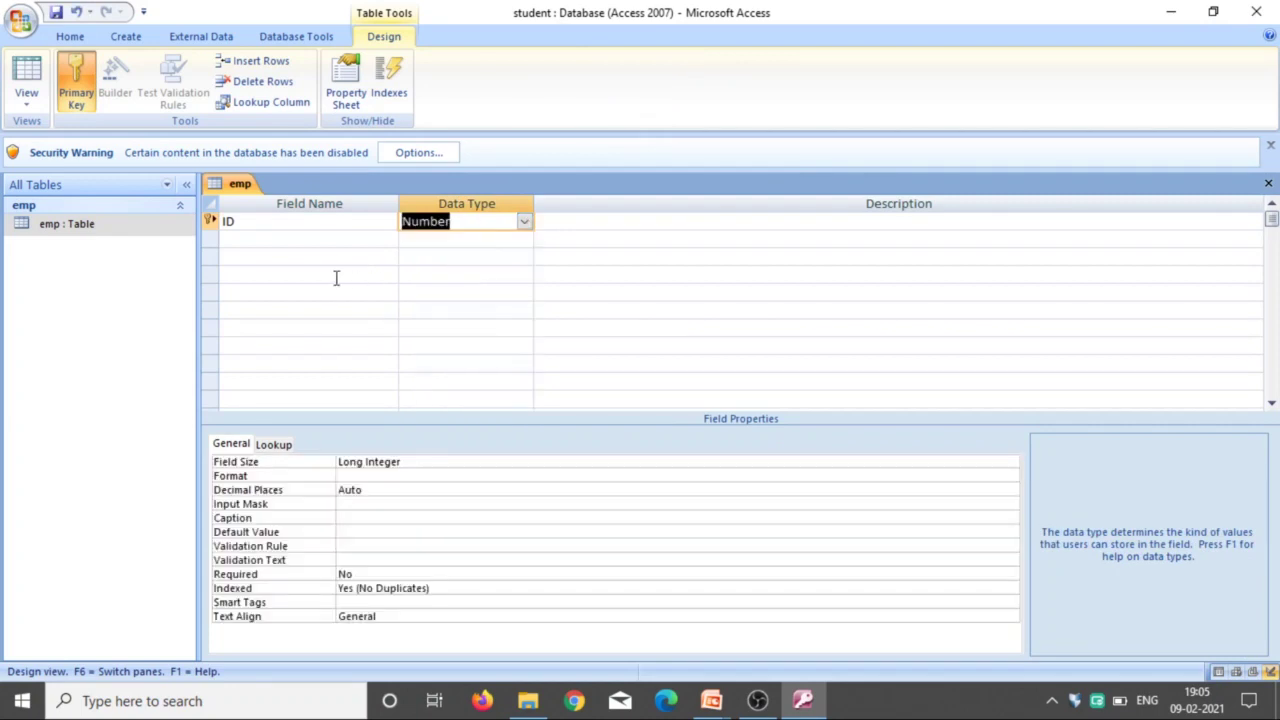
- Add two Text fields named first name and last name below the ID field
left_click(293, 238)
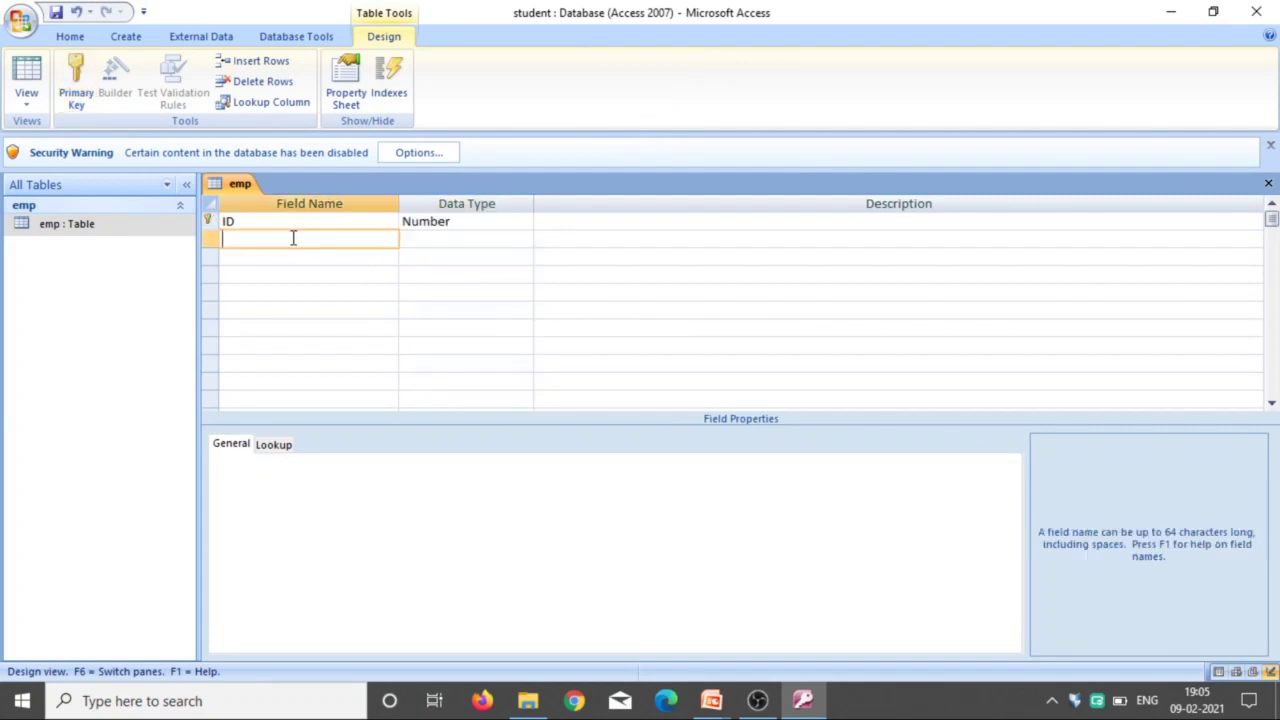
type("first name")
left_click(422, 239)
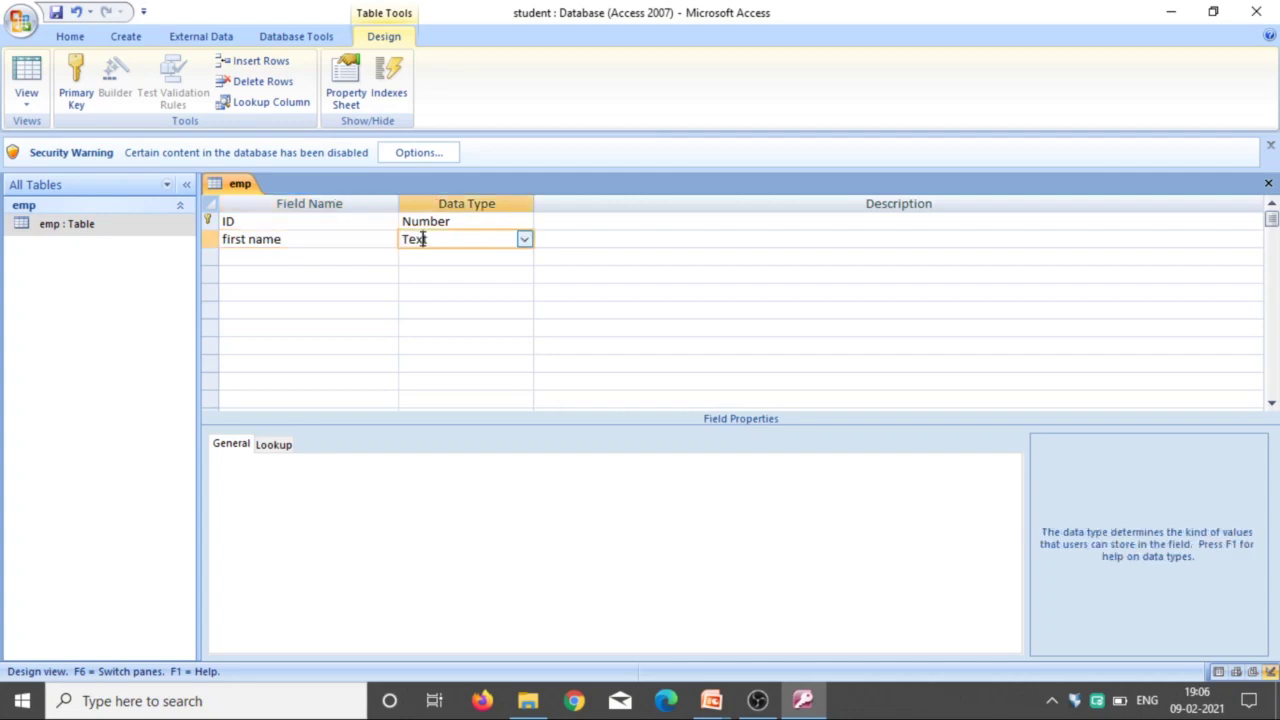
left_click(301, 257)
type("last")
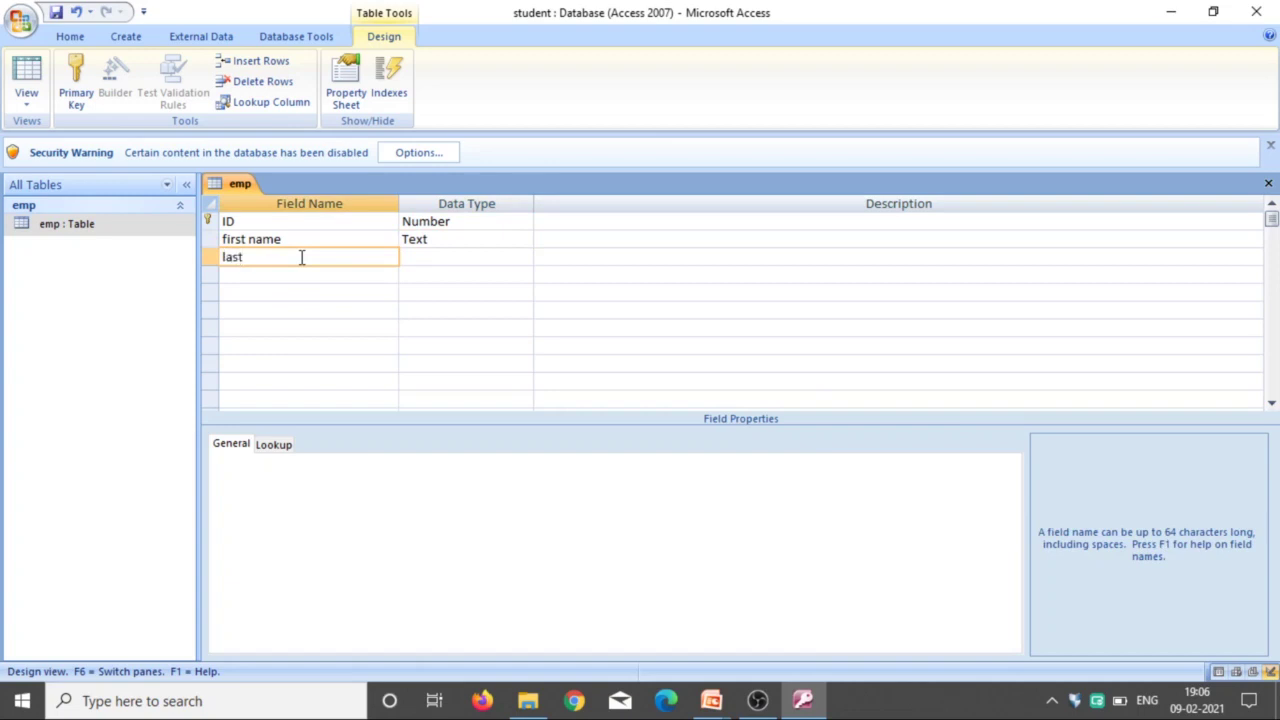
type(" name")
left_click(433, 255)
- Add a field named sal with the Number data type and save the table design
left_click(310, 276)
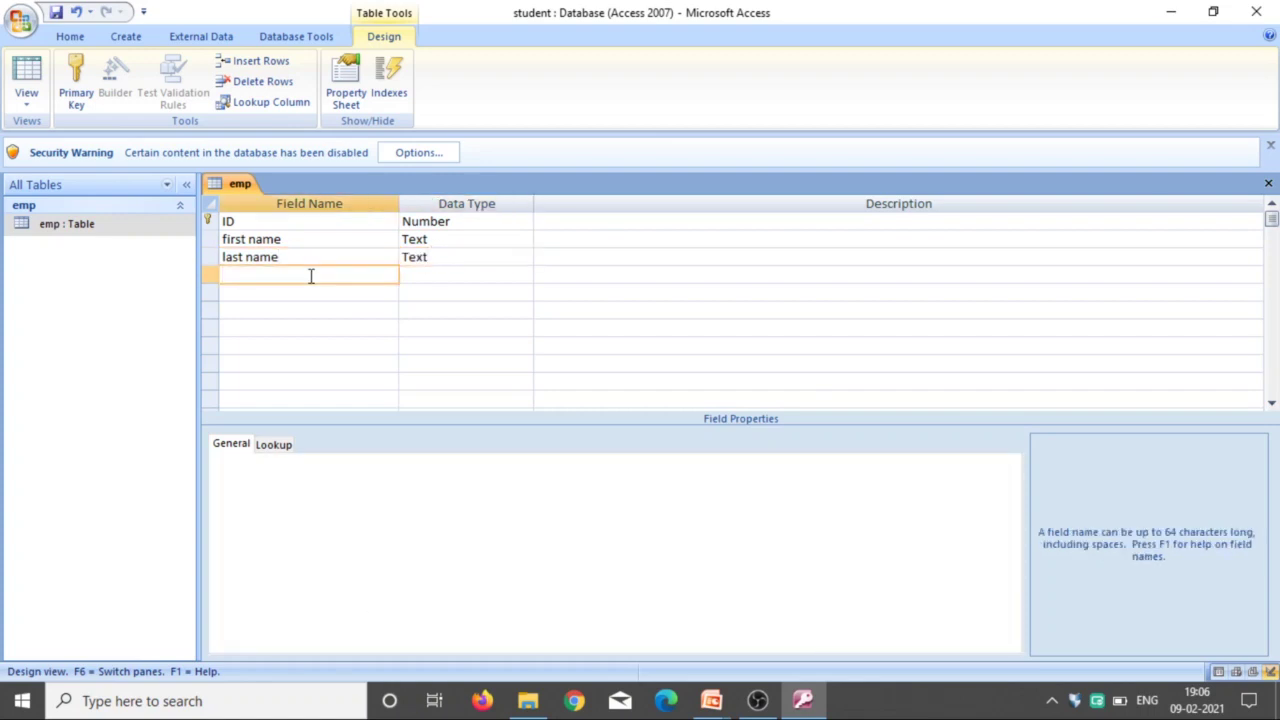
type("sal")
left_click(451, 272)
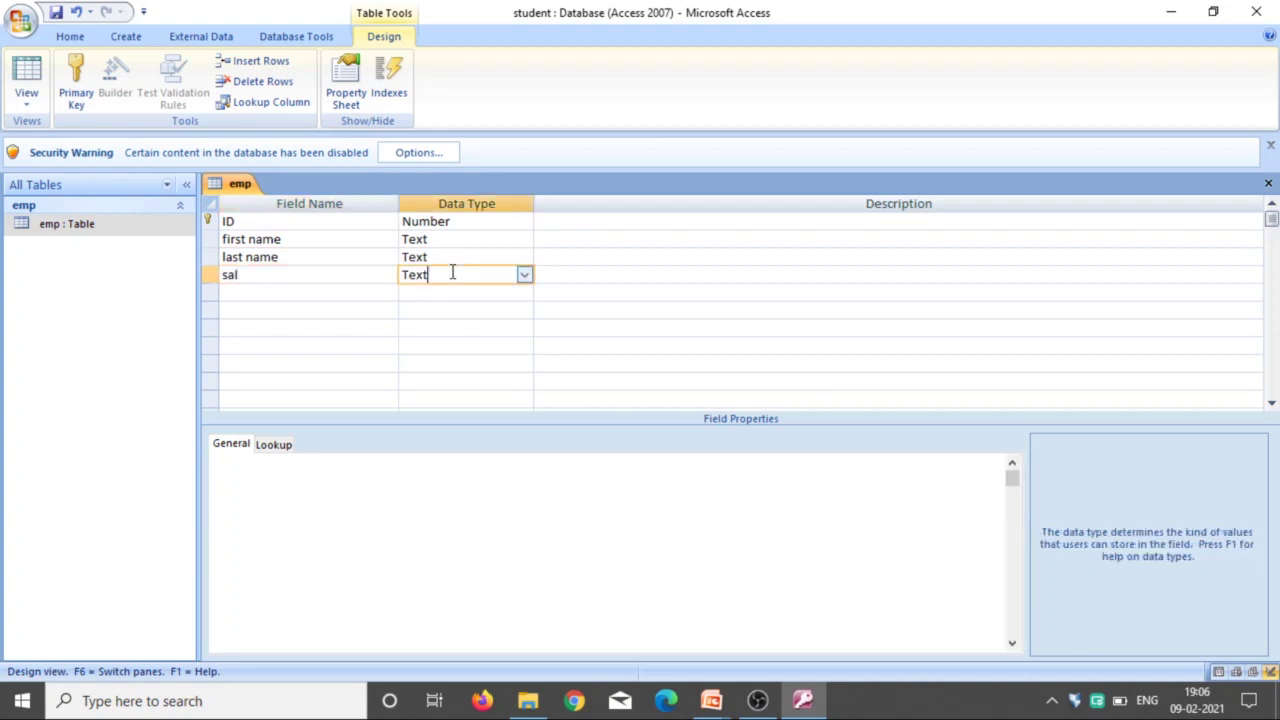
left_click(524, 275)
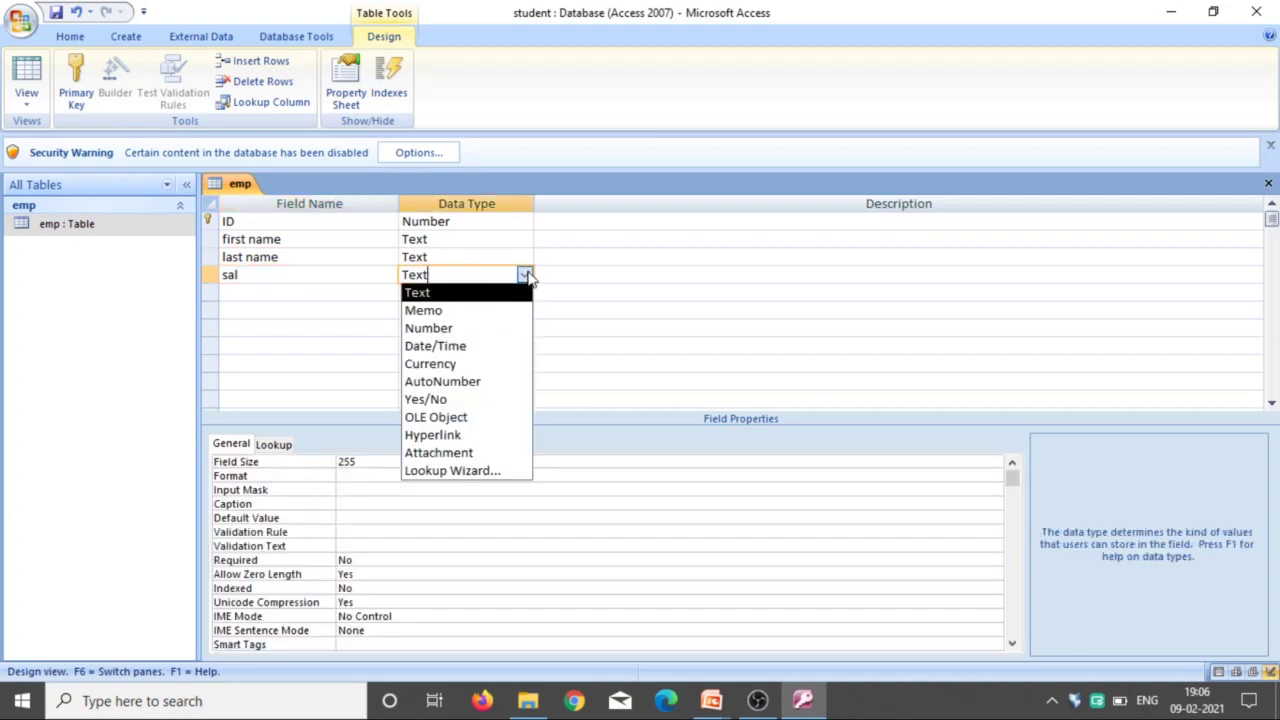
left_click(478, 330)
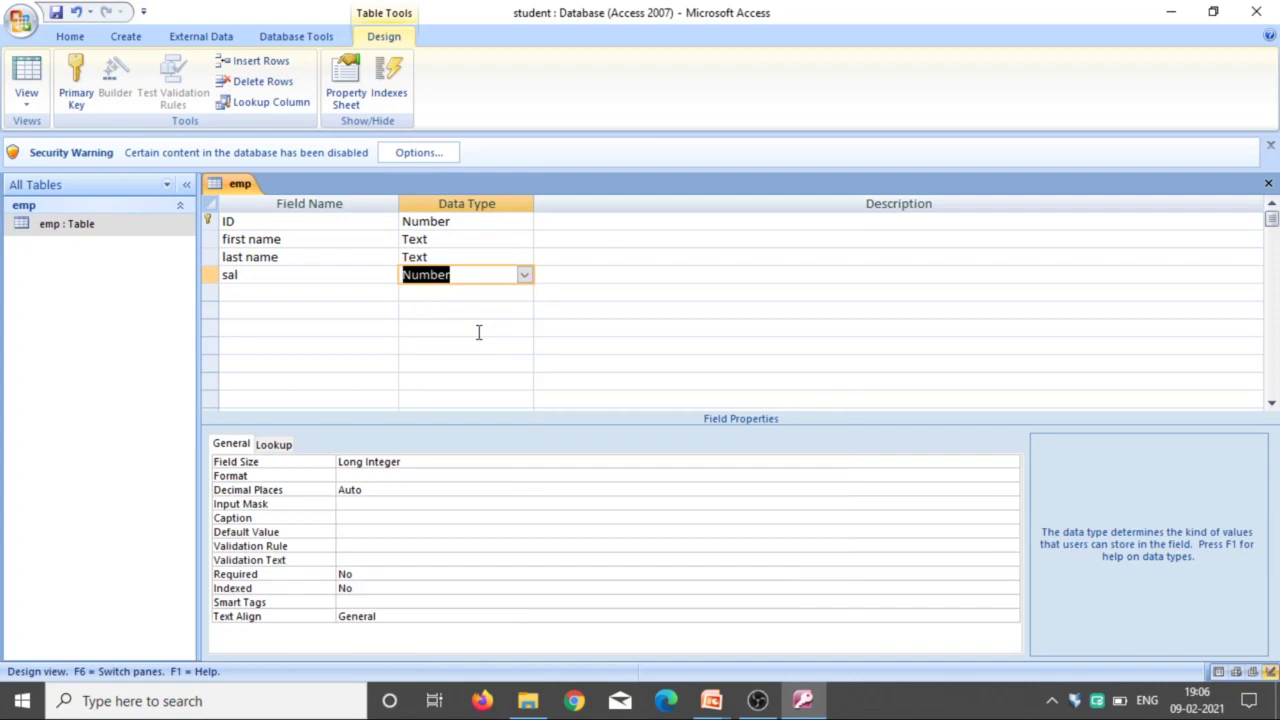
left_click(57, 14)
- Open the emp table in Datasheet View and enter record 1 with first name miss, the employee's last name and sal 23000
double_click(98, 230)
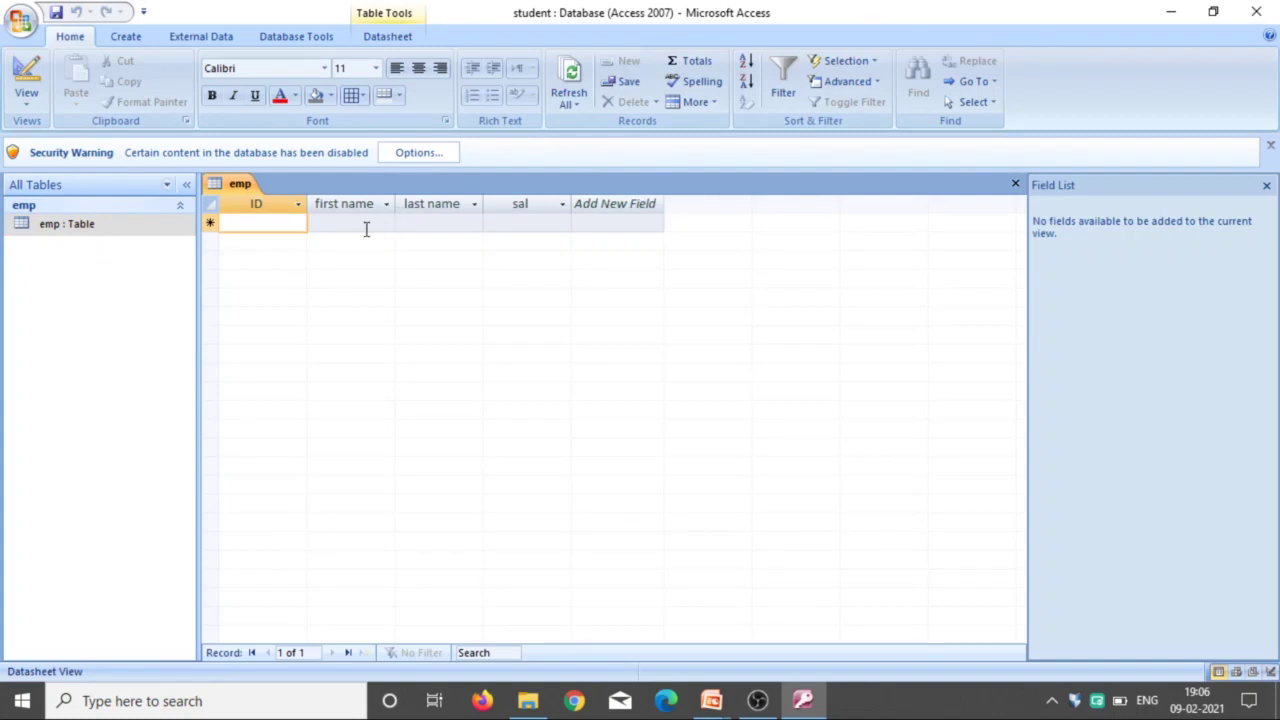
type("1")
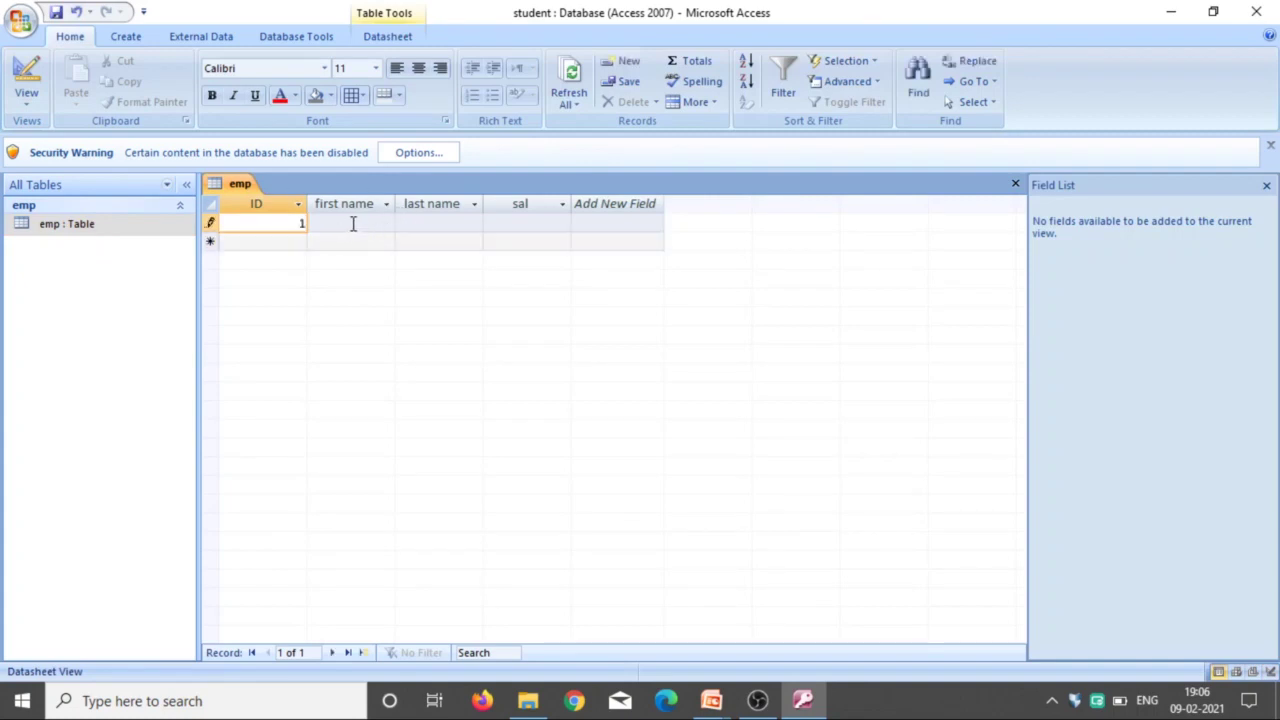
left_click(352, 224)
type("miss")
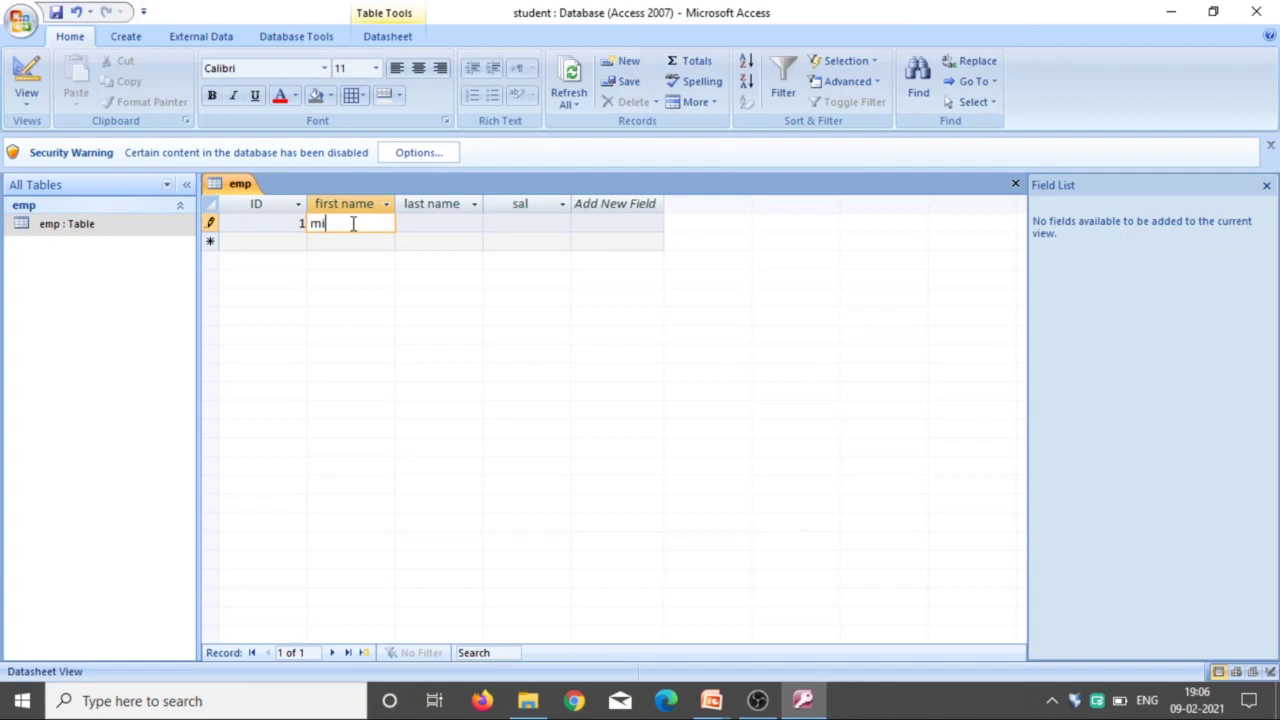
left_click(424, 230)
type("ramya")
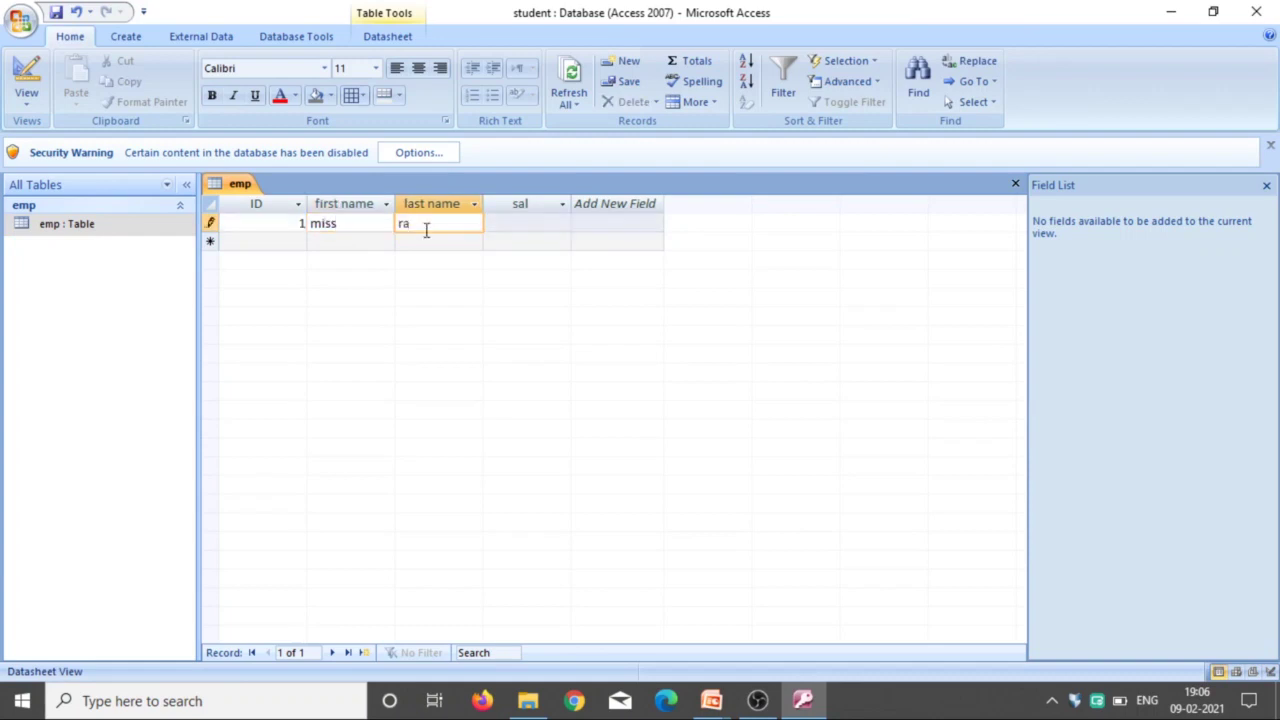
left_click(514, 216)
type("2")
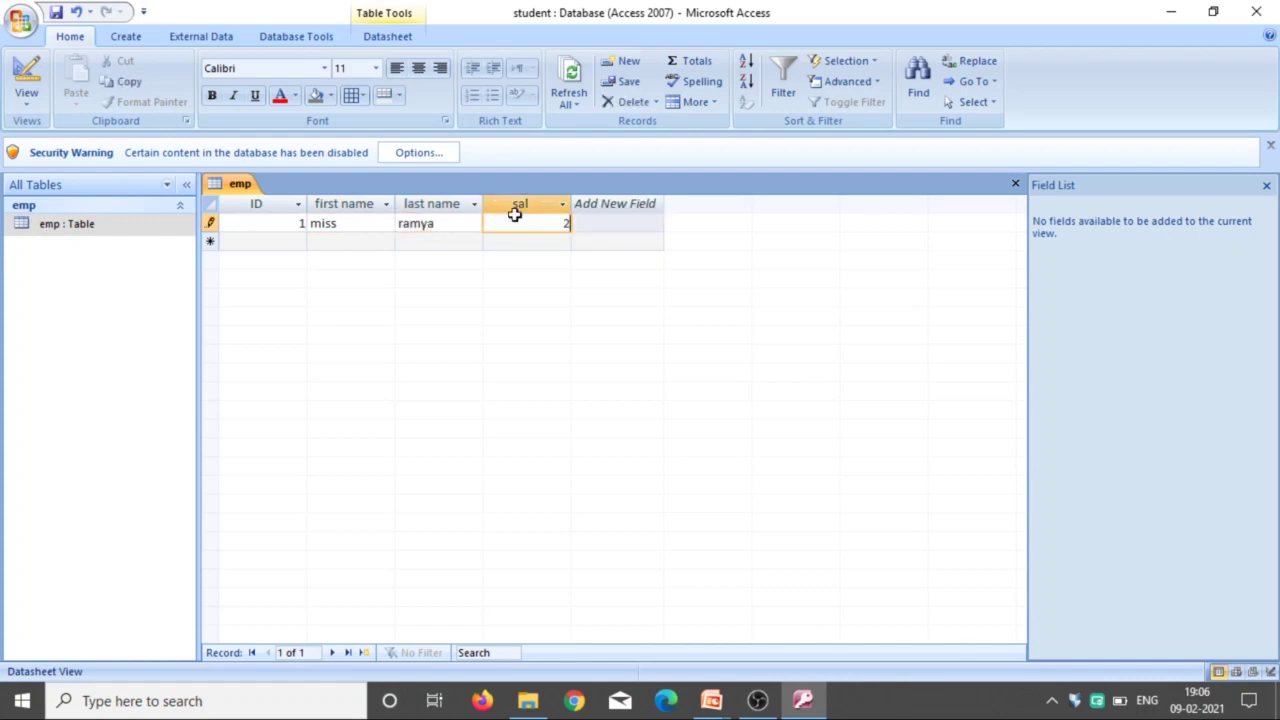
type("3000")
- Enter a second record with ID 2, first name mr, the employee's last name and sal 40000
left_click(301, 240)
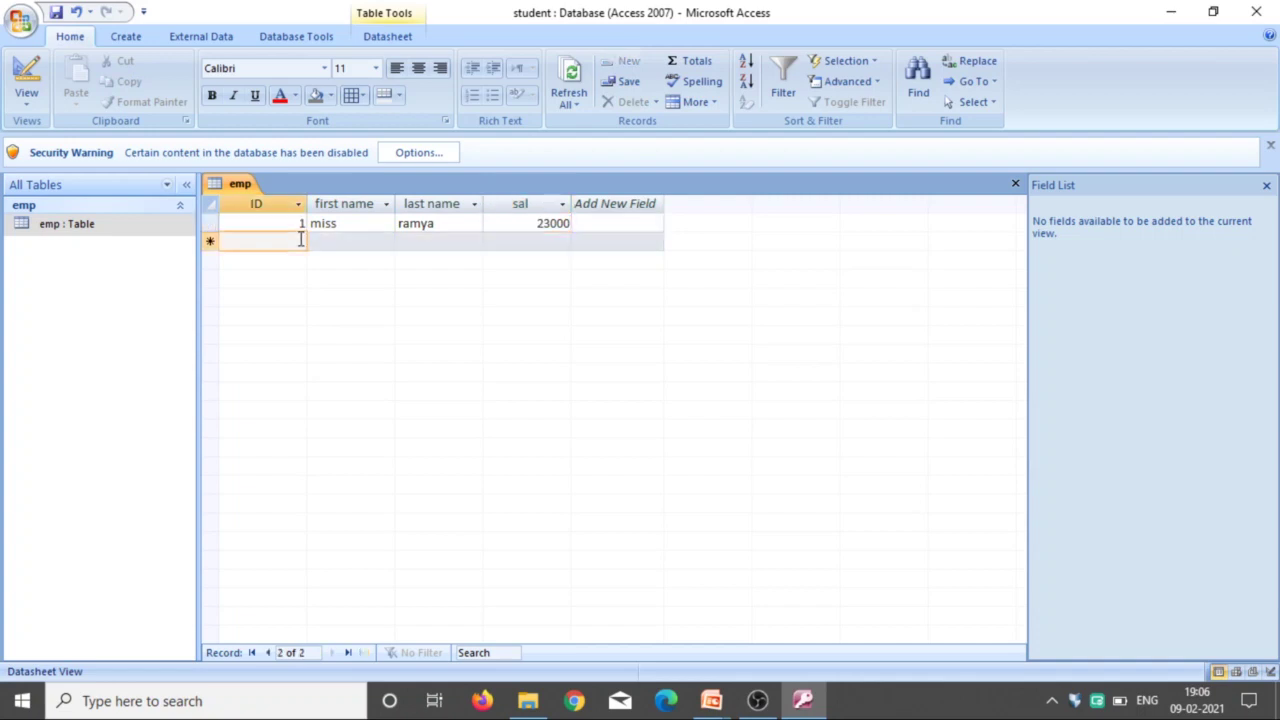
type("2")
left_click(330, 240)
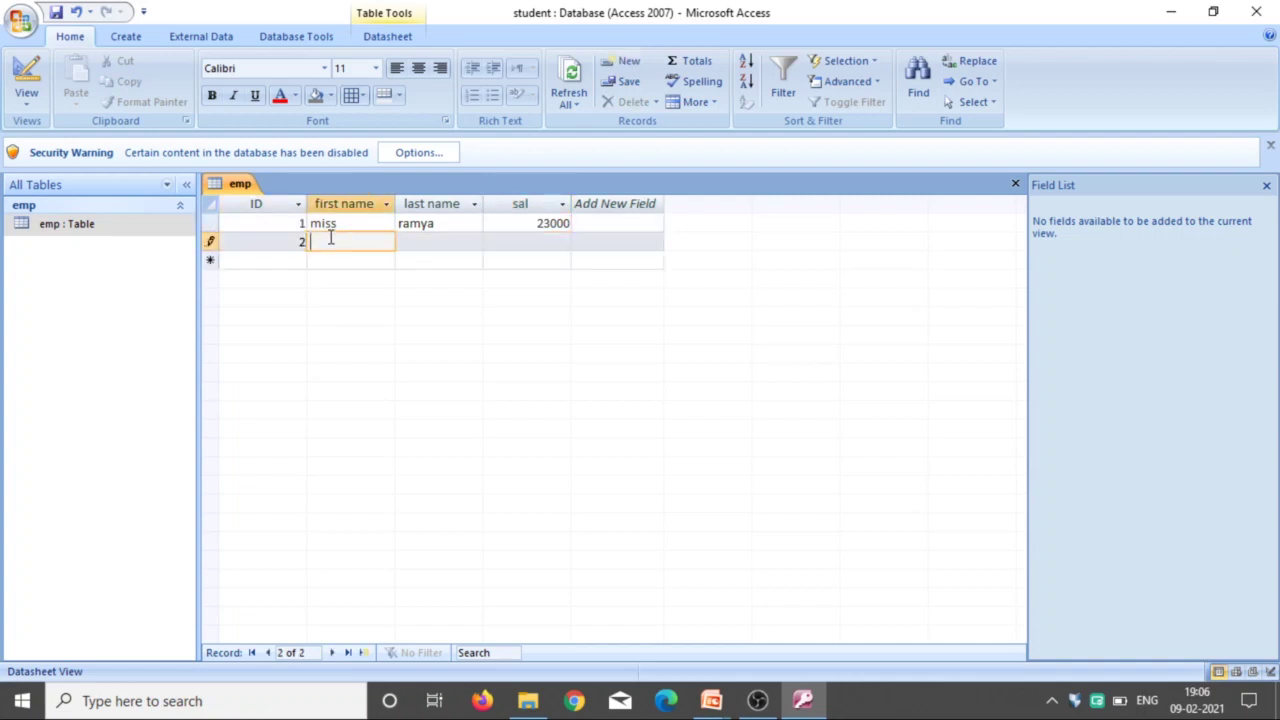
type("mr")
left_click(415, 243)
type("ra")
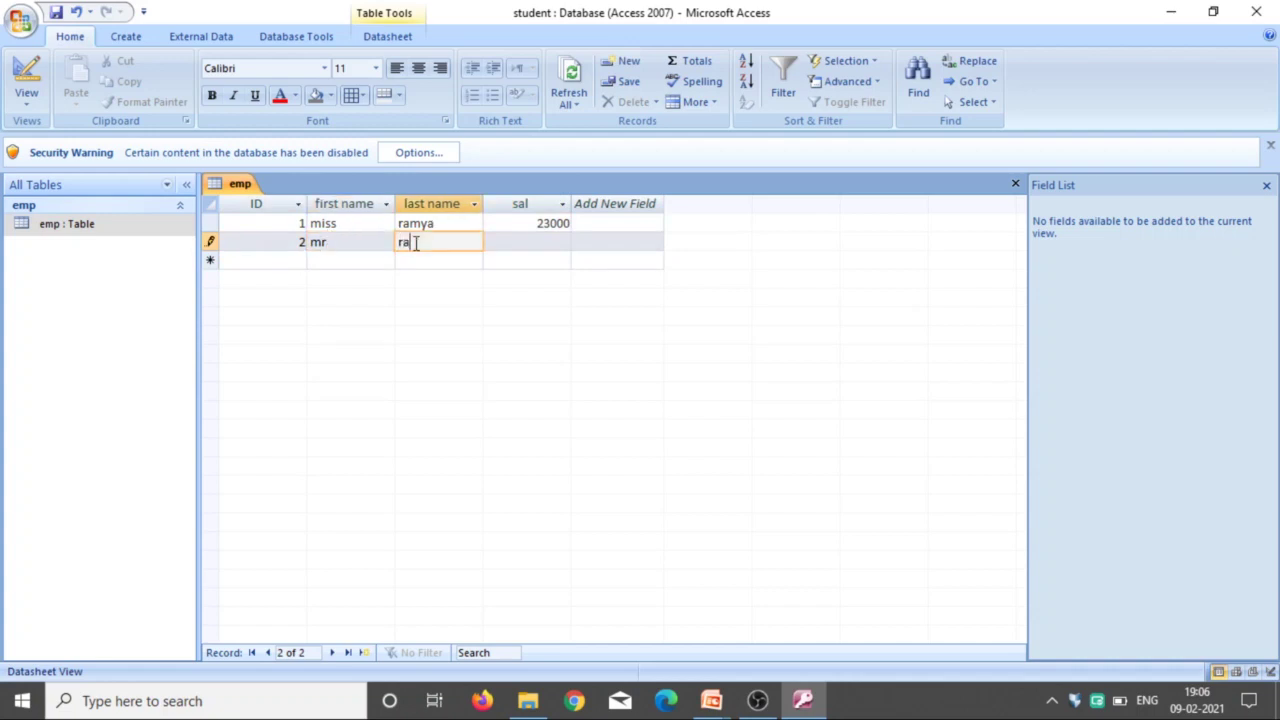
type("jesh")
left_click(520, 243)
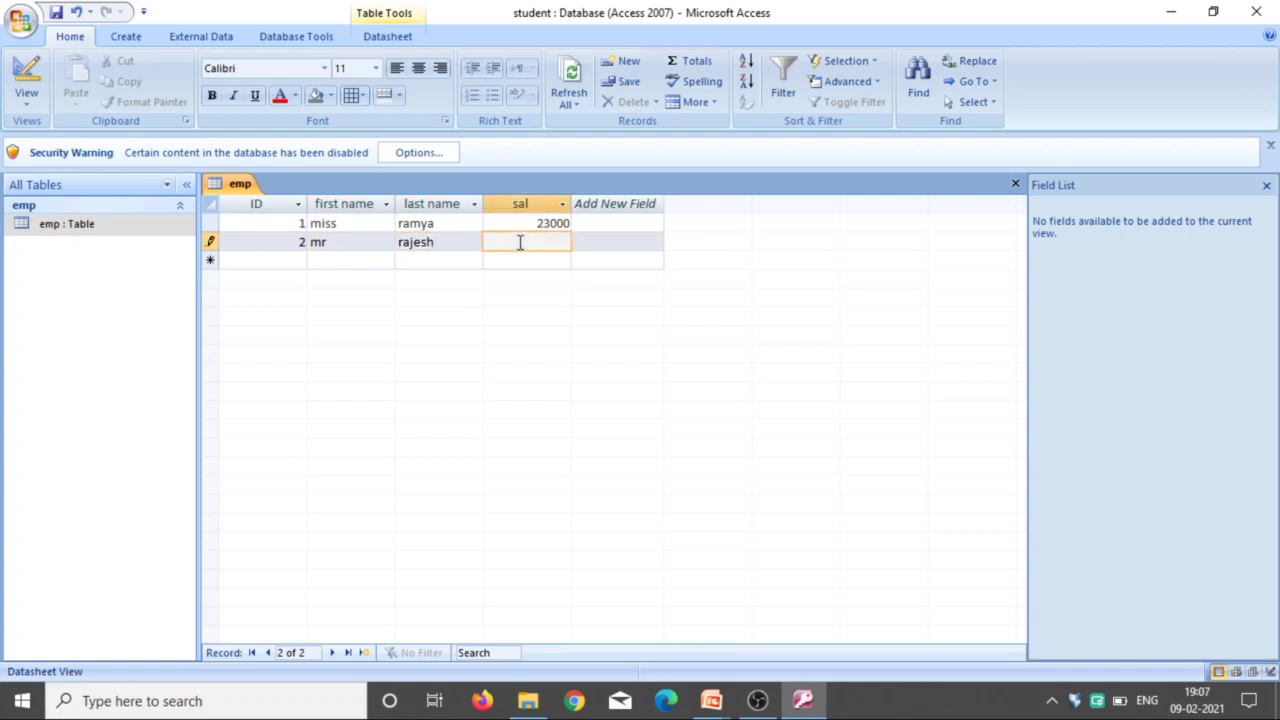
type("40000")
- Enter a third record with ID 3, first name mrs, the employee's last name and sal 35000
left_click(292, 259)
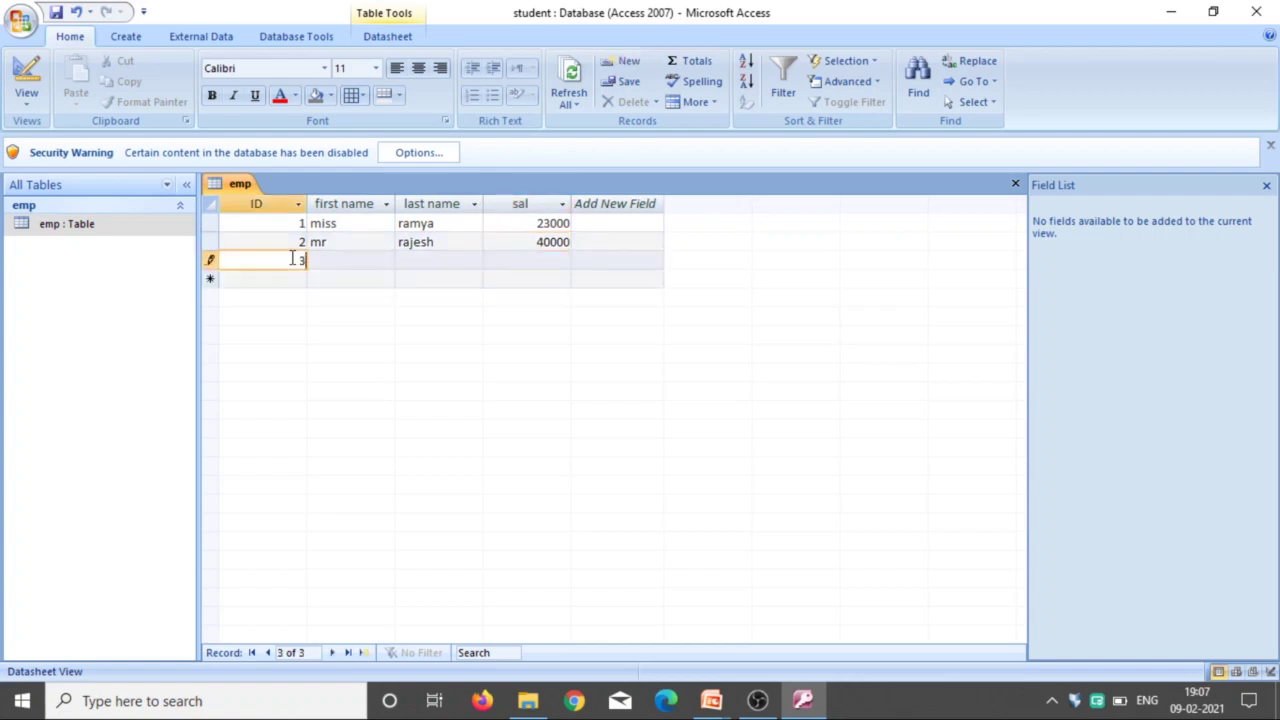
left_click(323, 259)
type("mis")
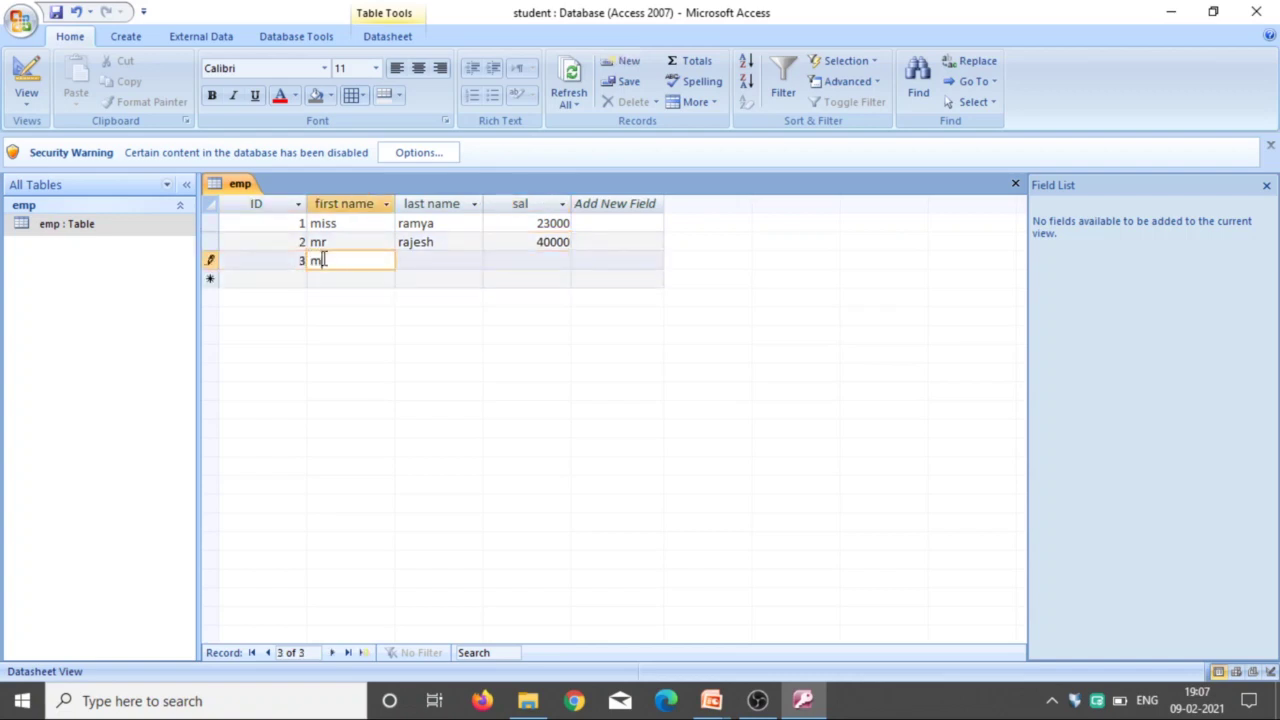
left_click(411, 260)
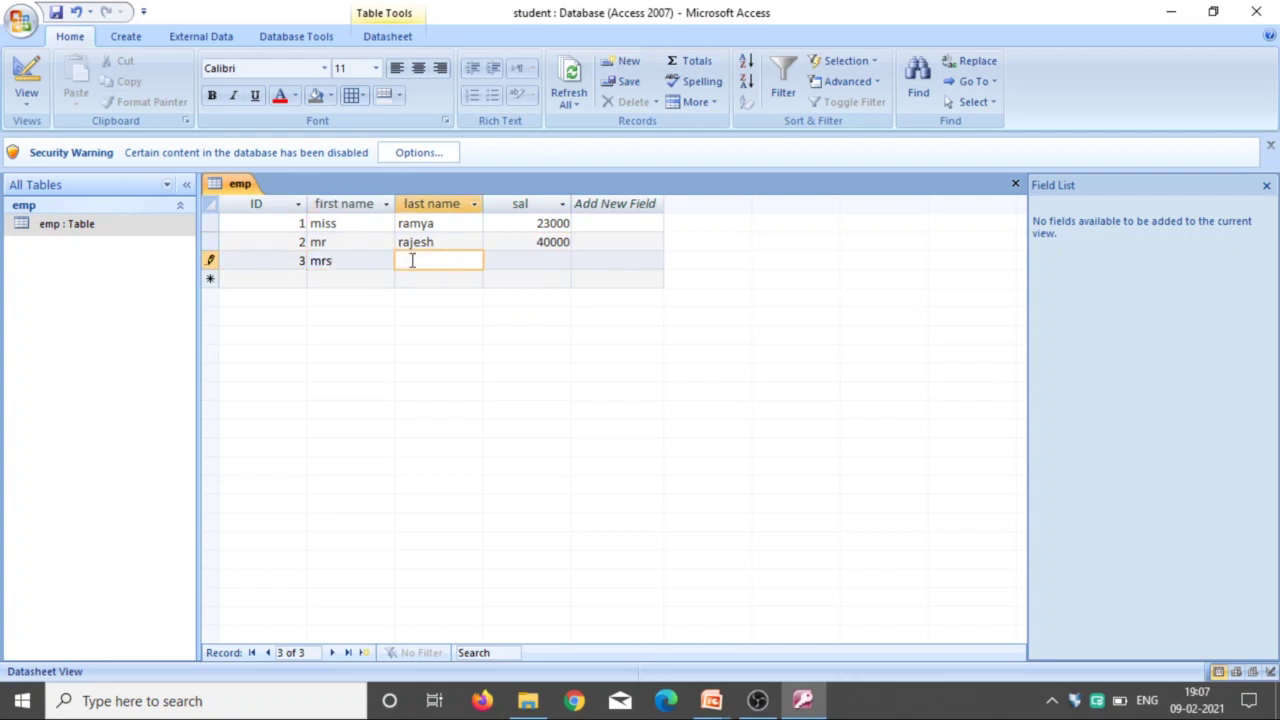
type("latha")
left_click(524, 260)
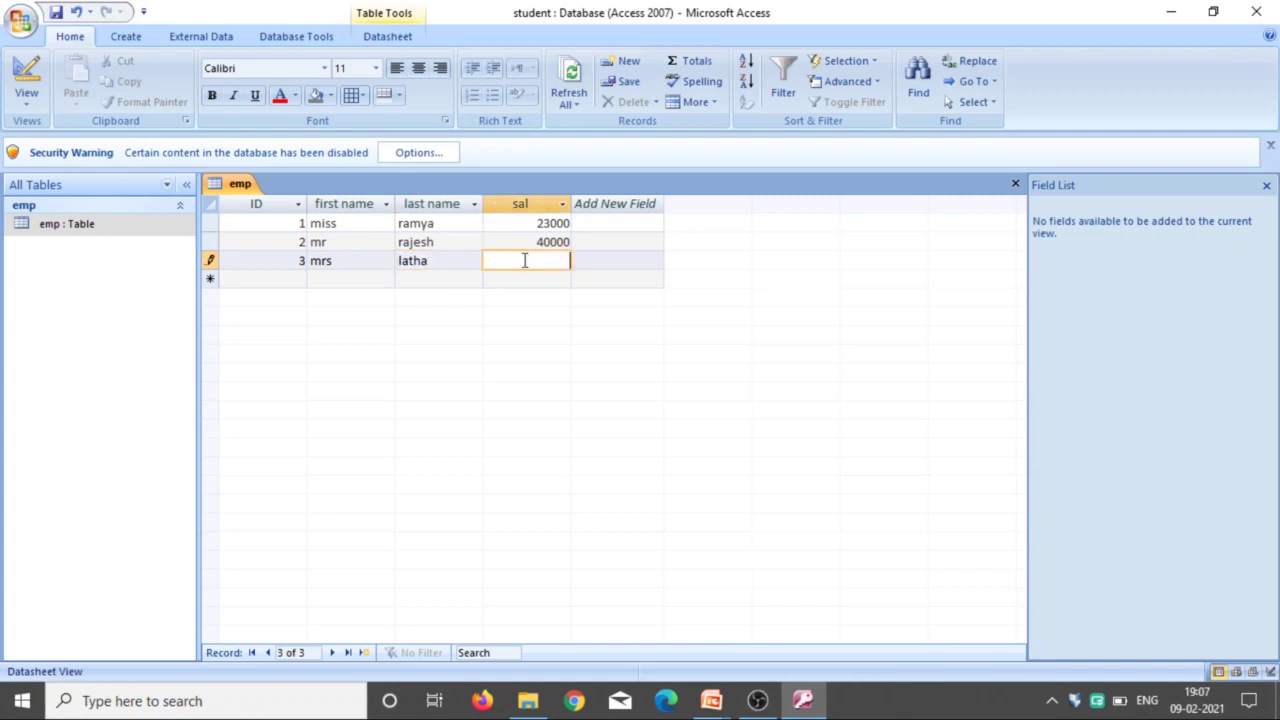
type("35000")
- Enter a fourth record with ID 4, first name miss, the employee's last name and sal 40000
left_click(298, 277)
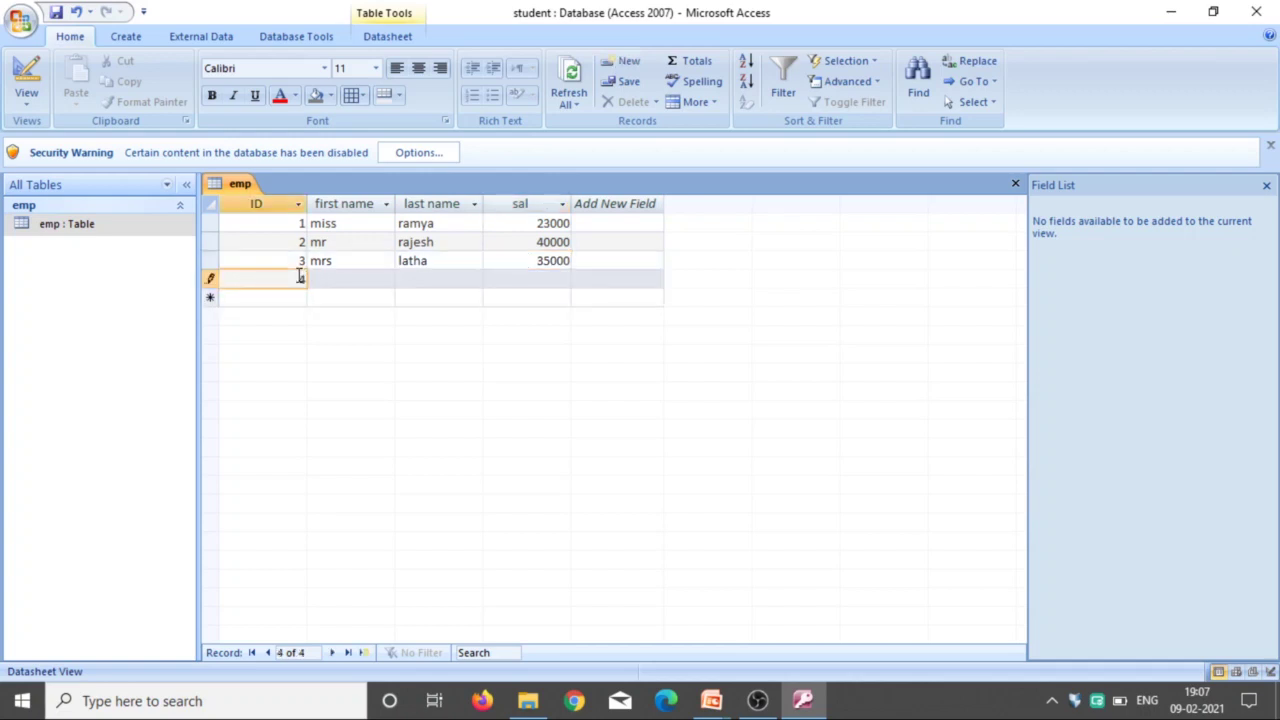
left_click(349, 277)
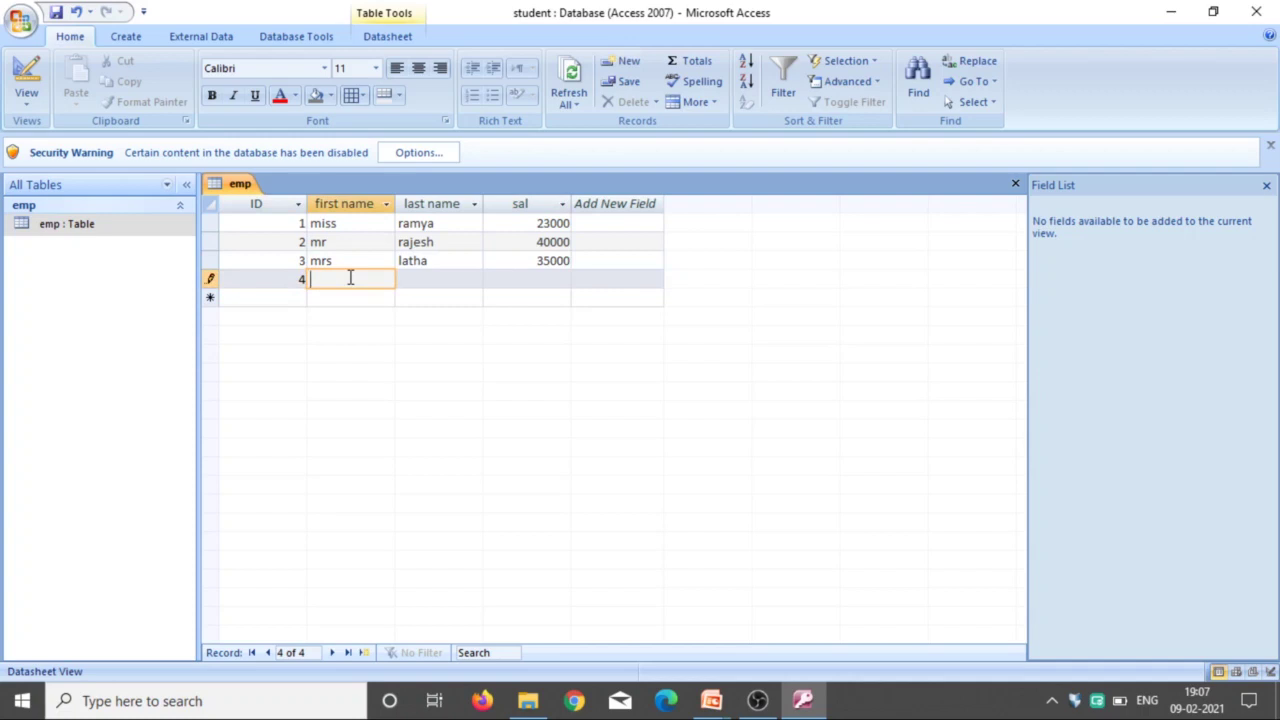
type("miss")
left_click(432, 280)
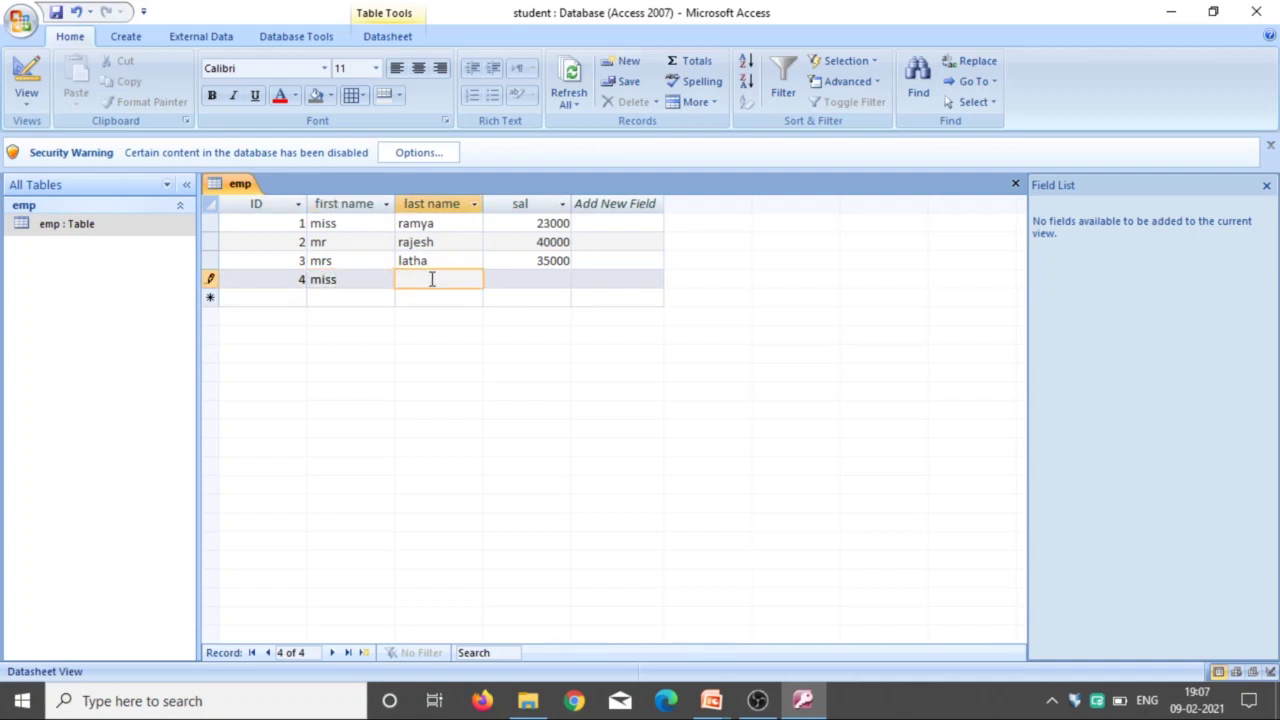
type("rani")
left_click(520, 284)
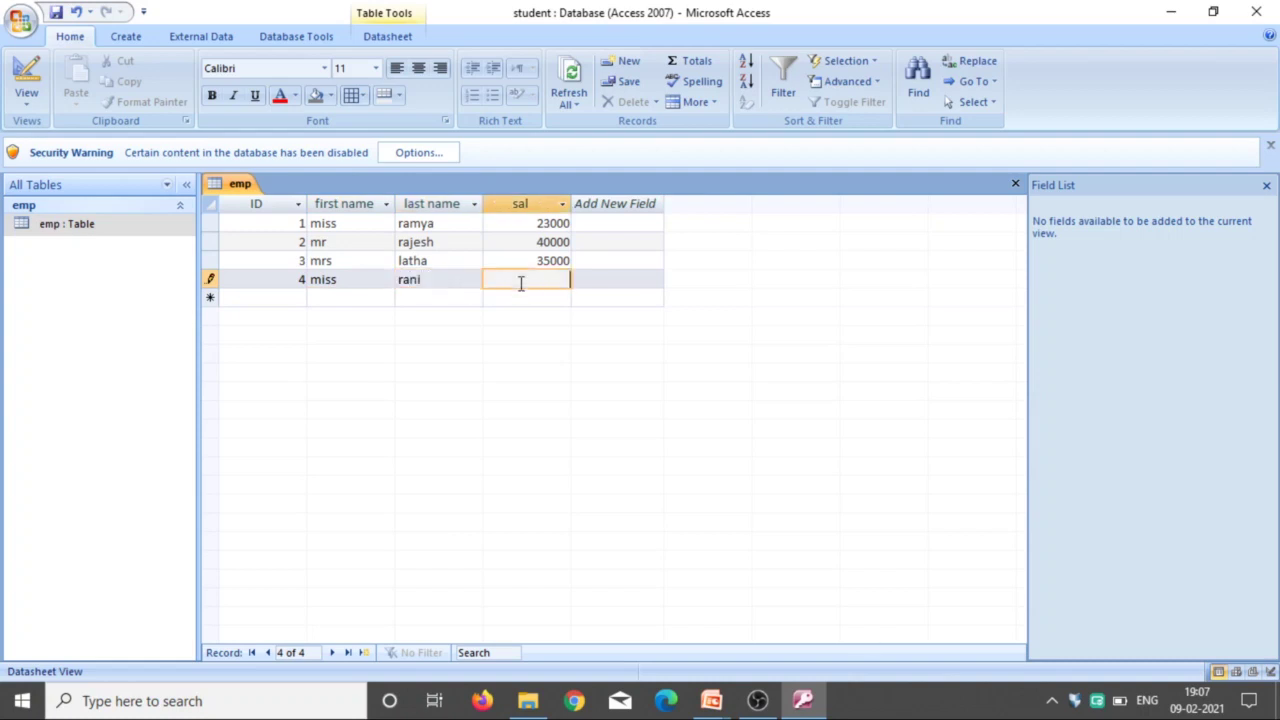
type("40000")
- Enter a fifth record with ID 5, first name mrs, the employee's last name and sal 54000, and save the emp table
left_click(289, 297)
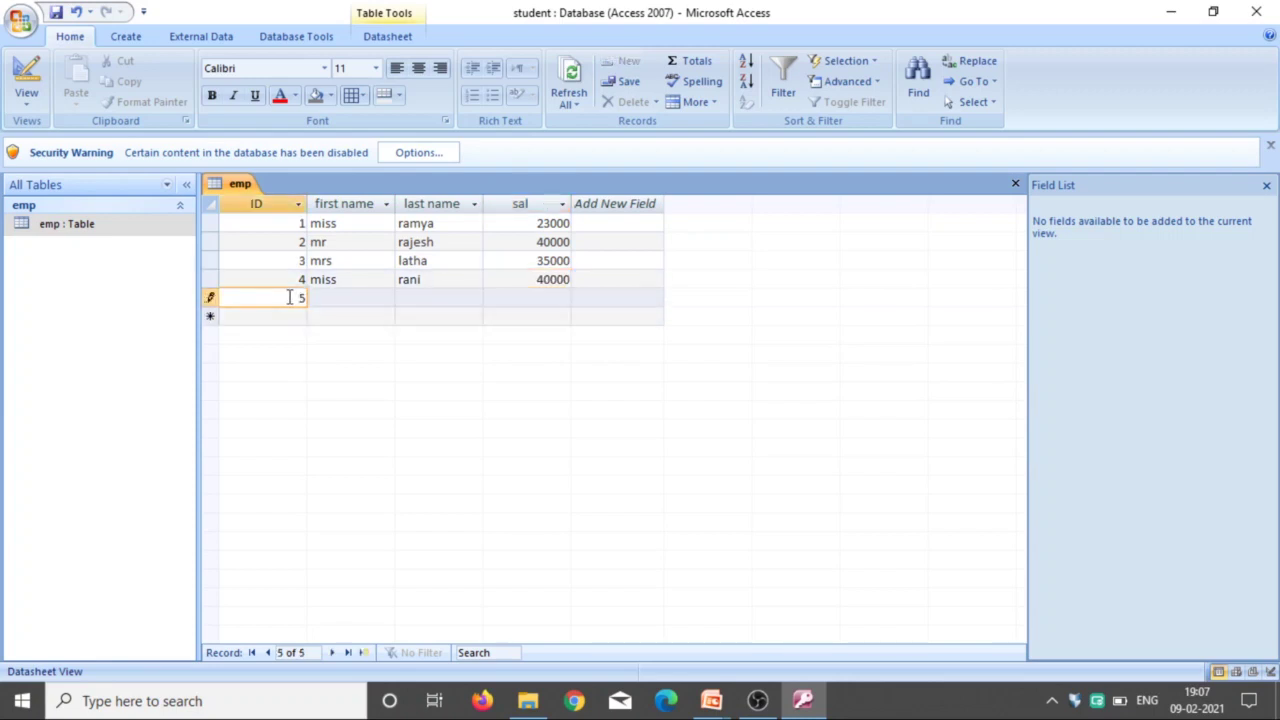
left_click(341, 297)
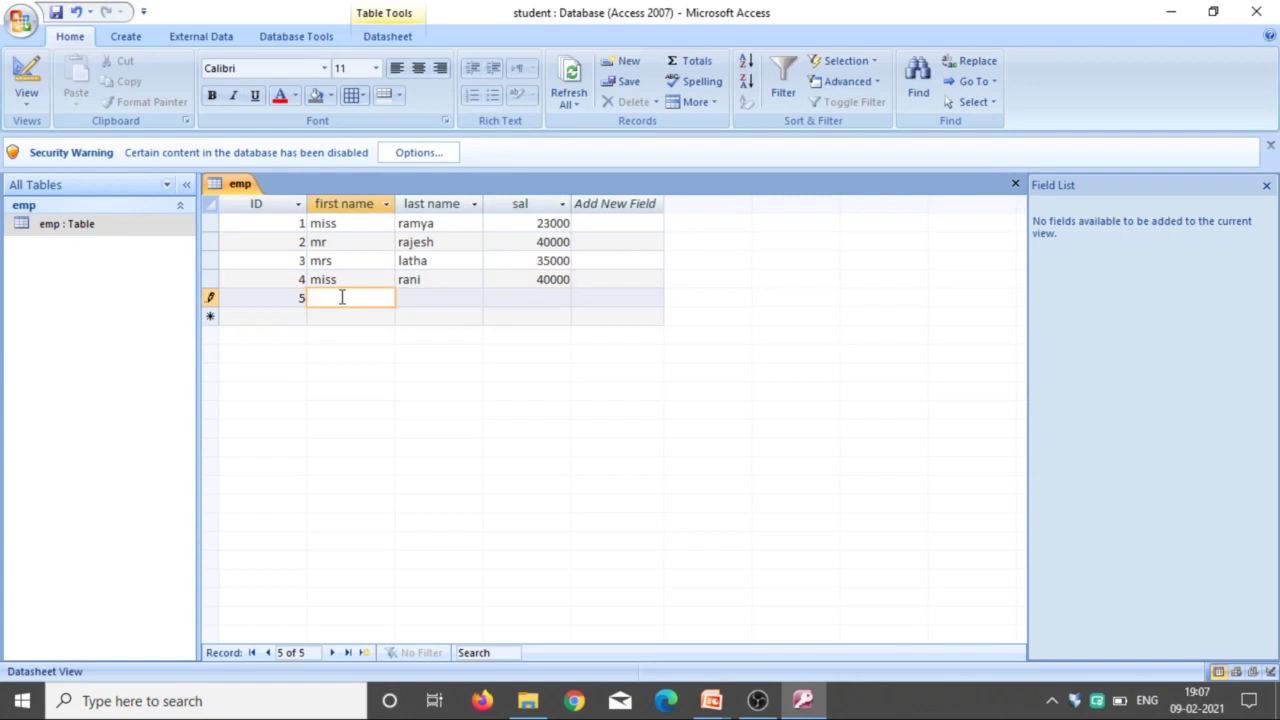
type("mrs")
left_click(460, 293)
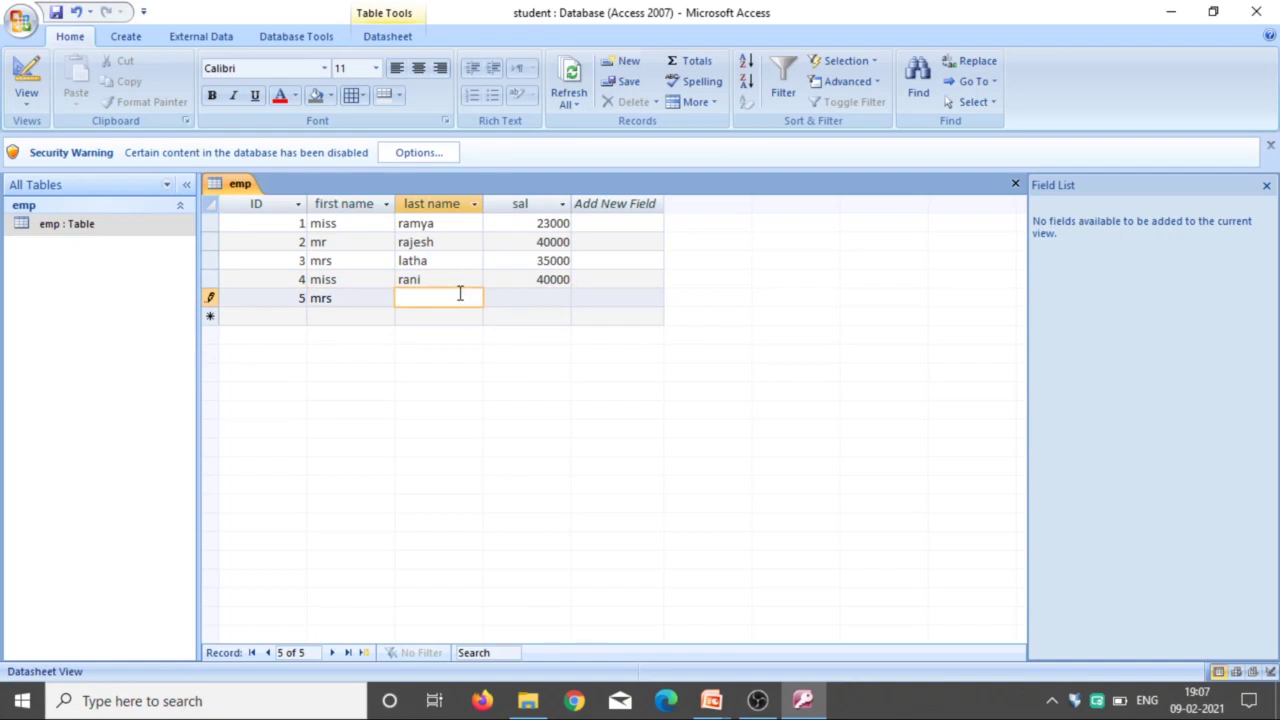
type("jhansi")
left_click(546, 298)
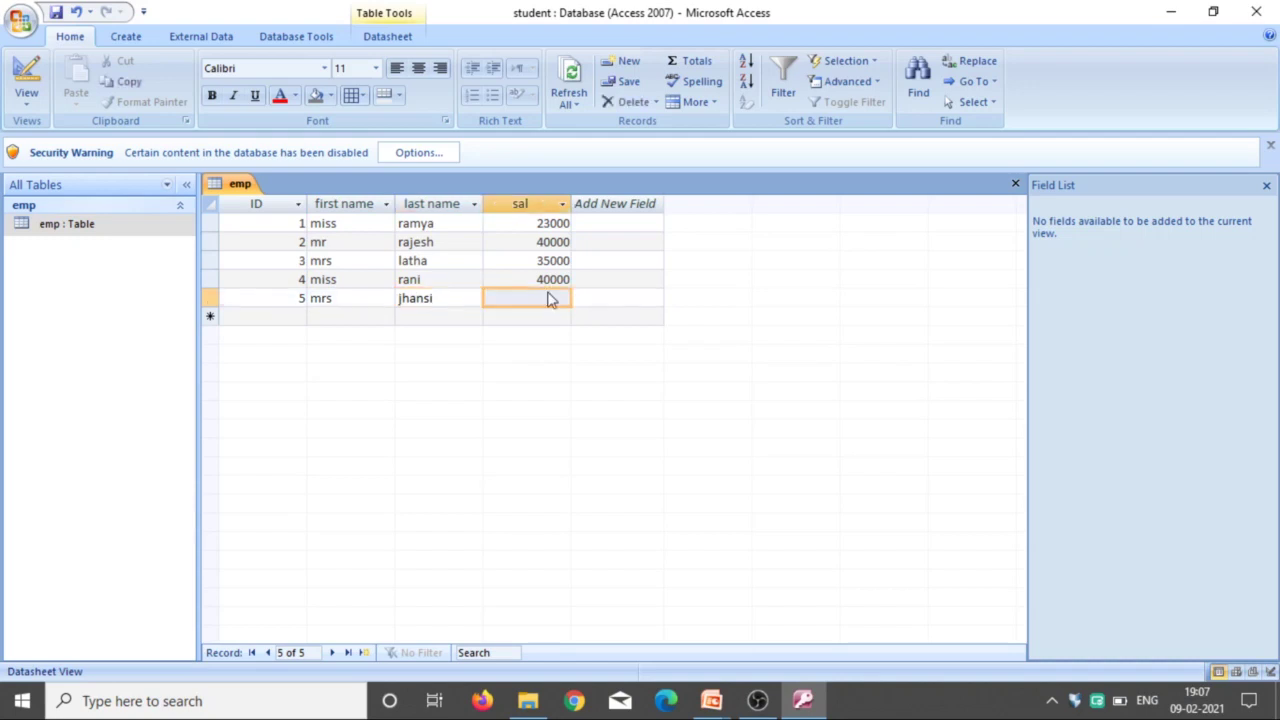
type("54")
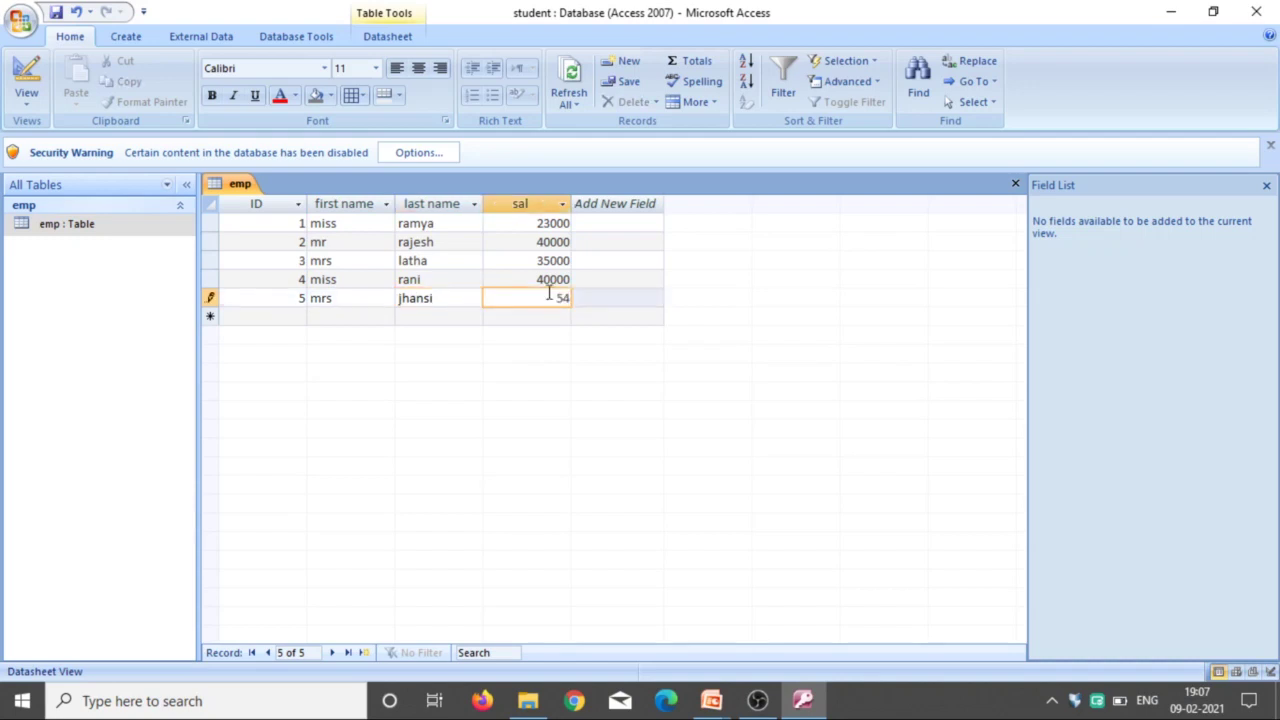
type("000")
left_click(59, 17)
- Create a form from the emp table and browse between its first, second and last records
left_click(127, 37)
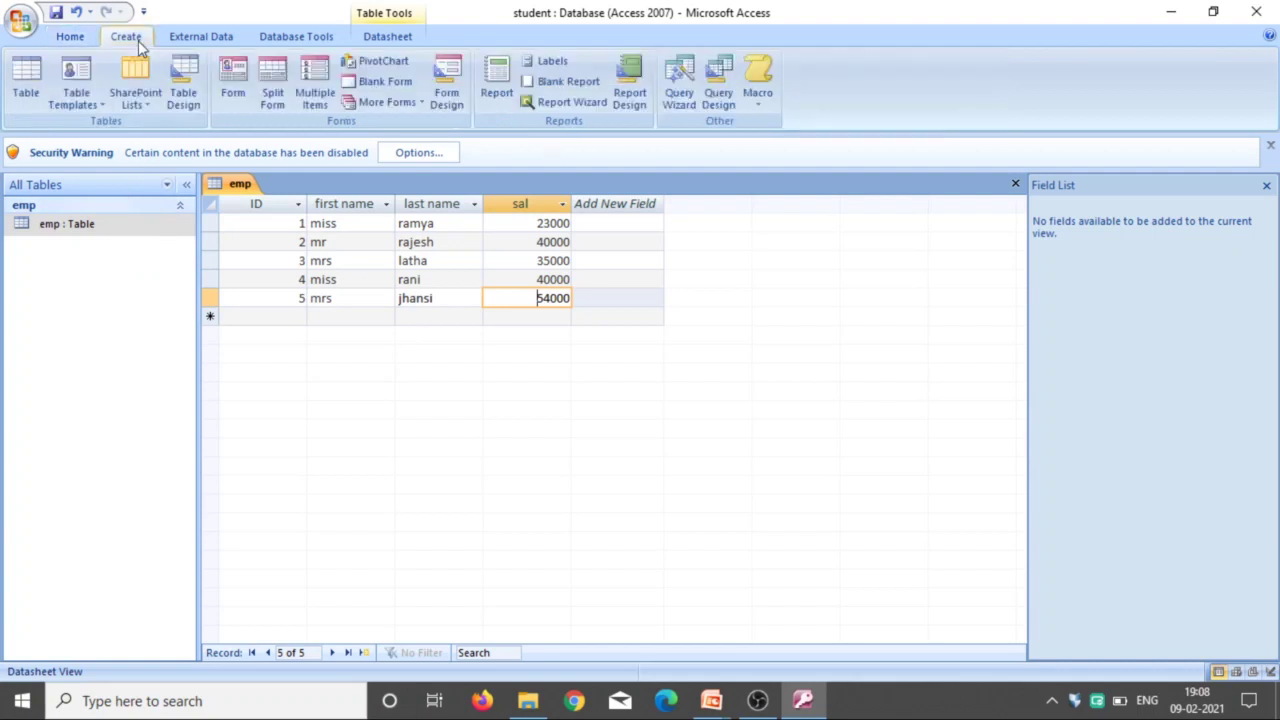
left_click(243, 93)
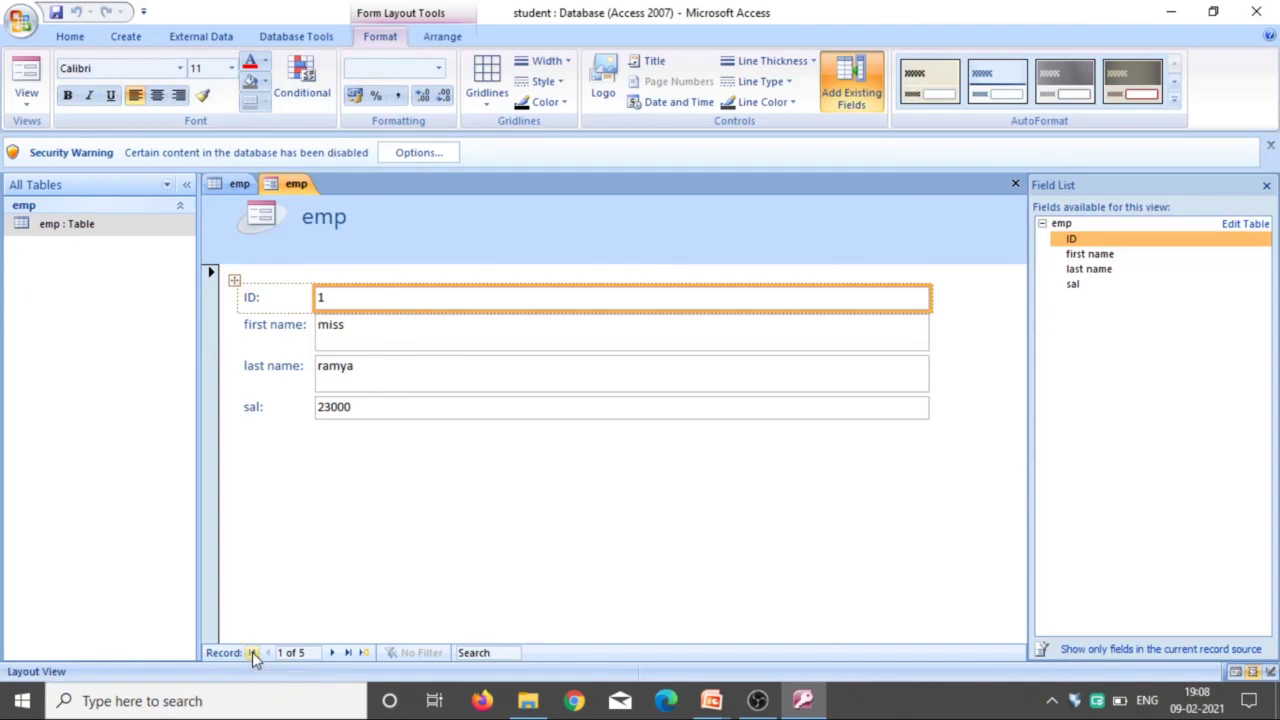
left_click(350, 653)
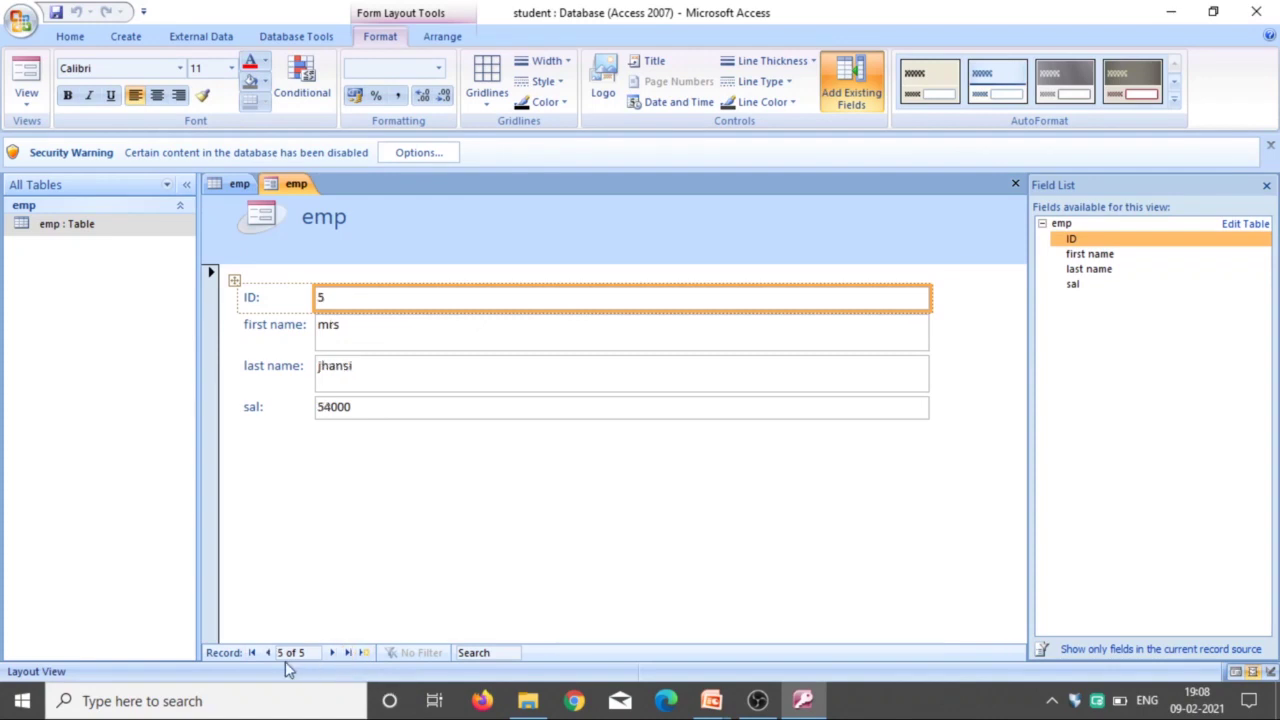
left_click(253, 653)
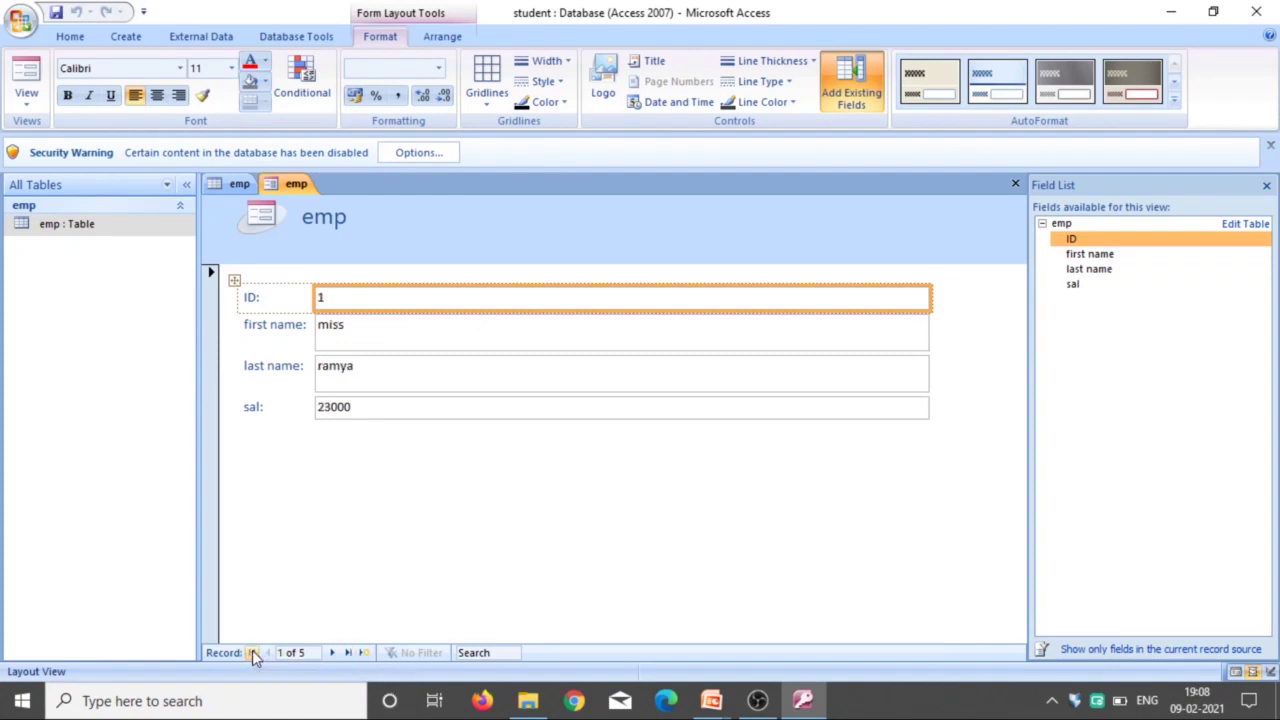
left_click(340, 653)
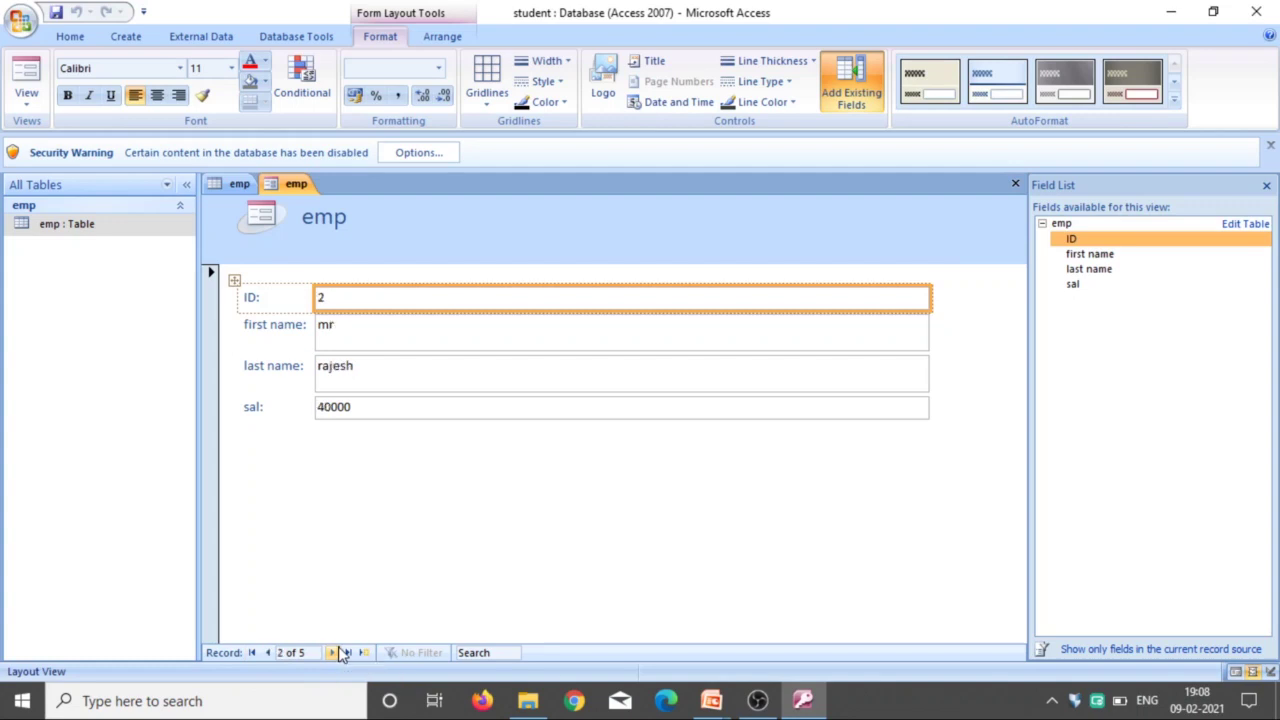
left_click(340, 653)
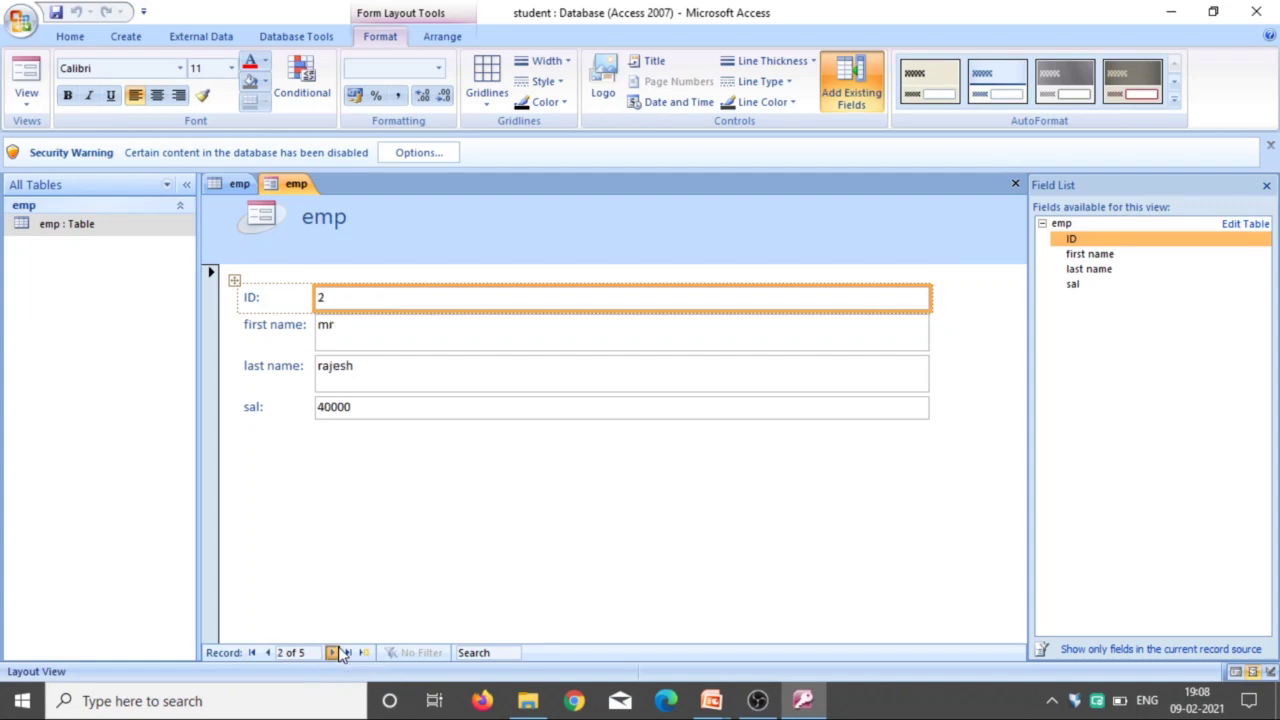
left_click(273, 652)
left_click(273, 652)
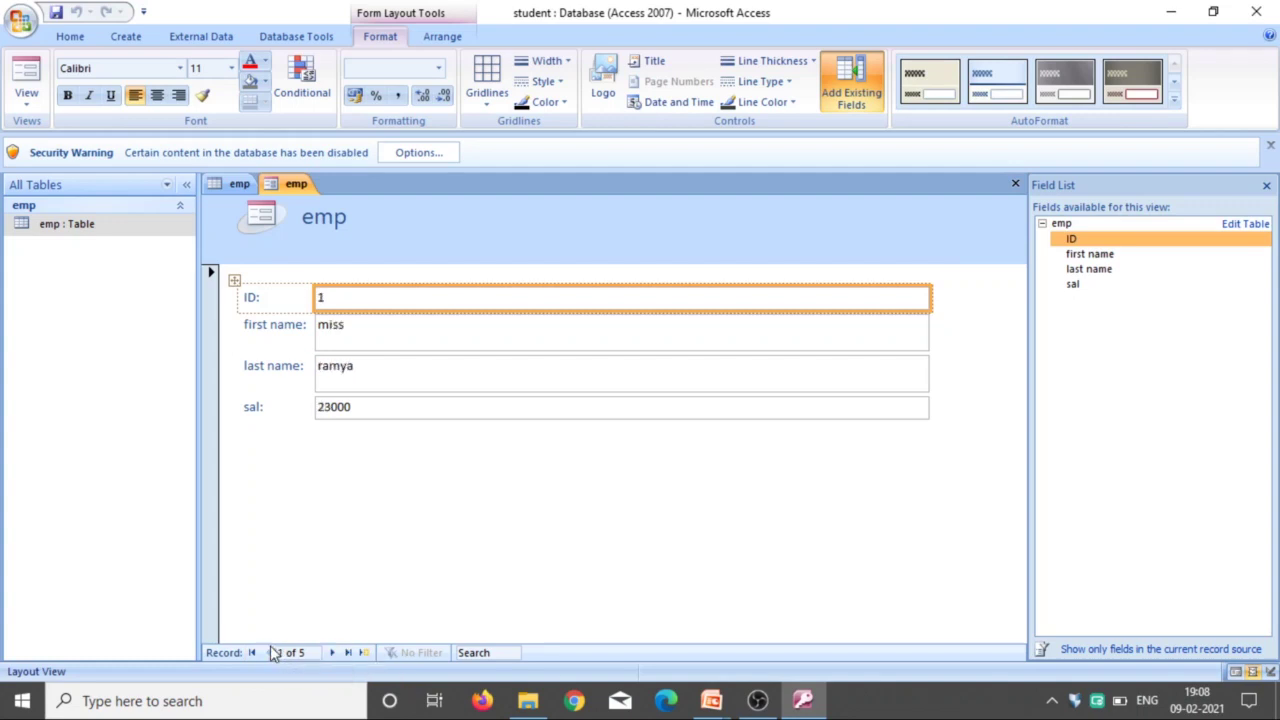
- Go to a new blank record in the emp form and switch it to Form View
left_click(365, 653)
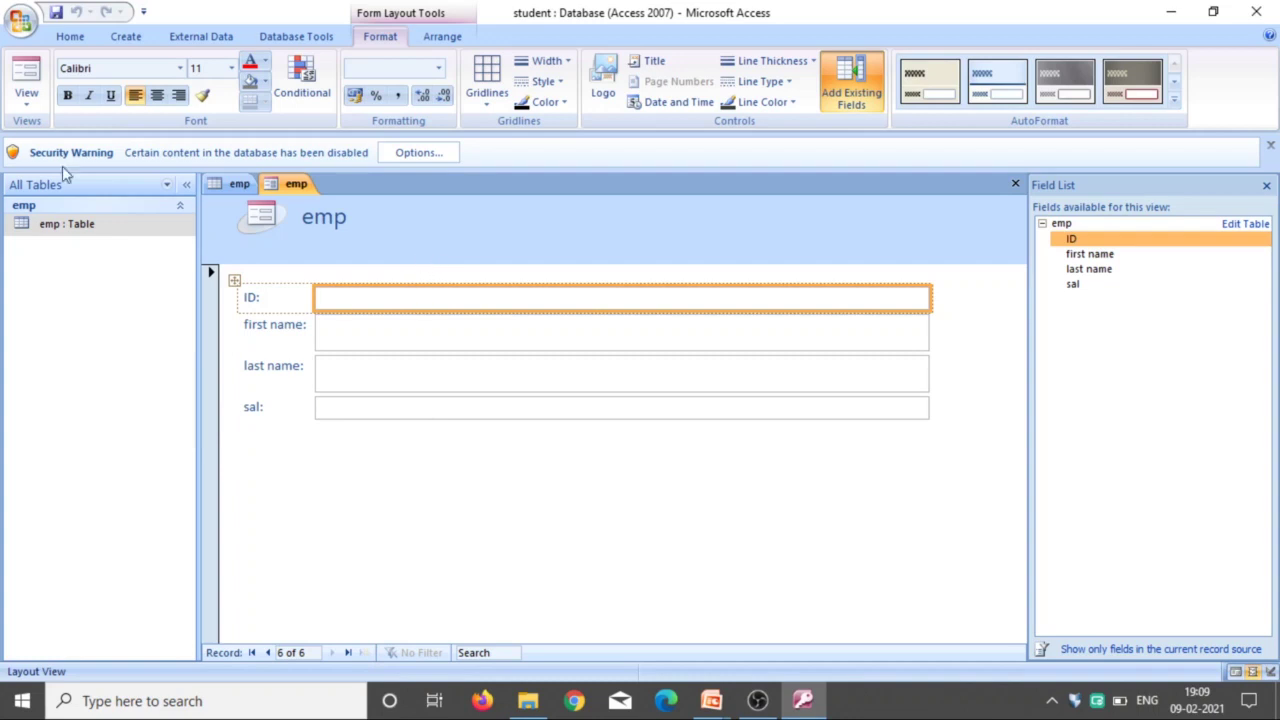
left_click(20, 104)
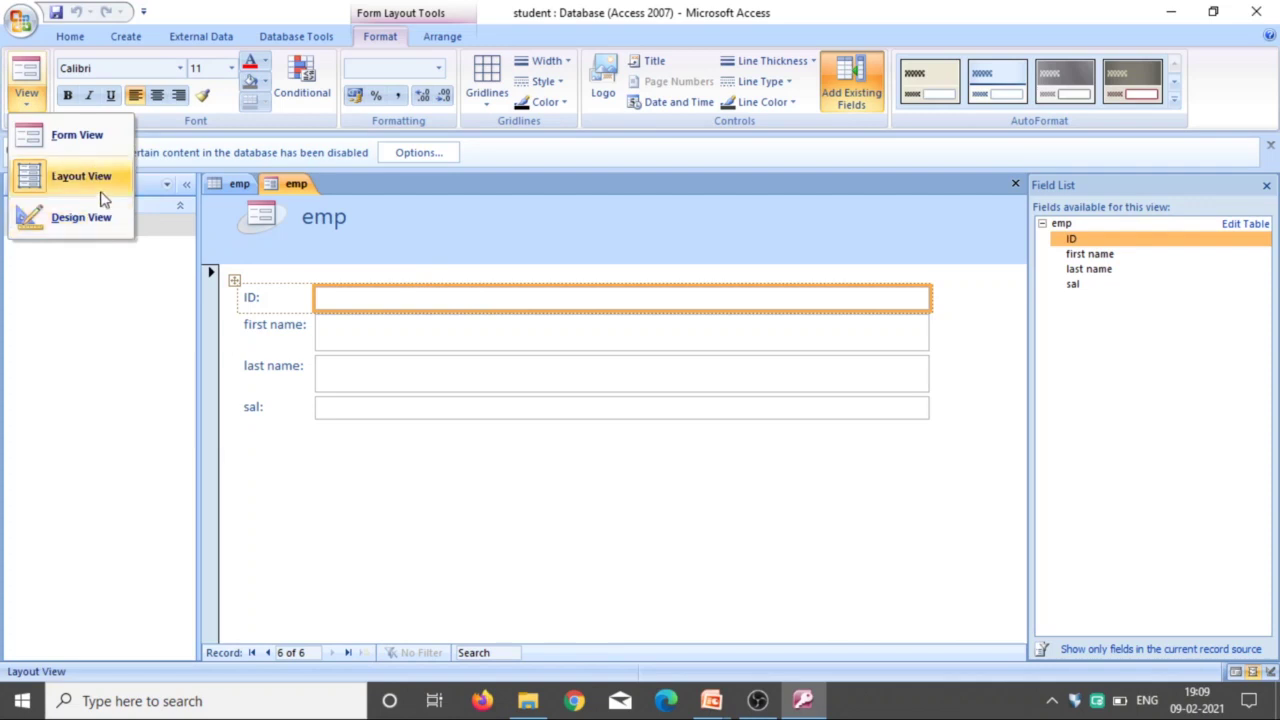
left_click(100, 152)
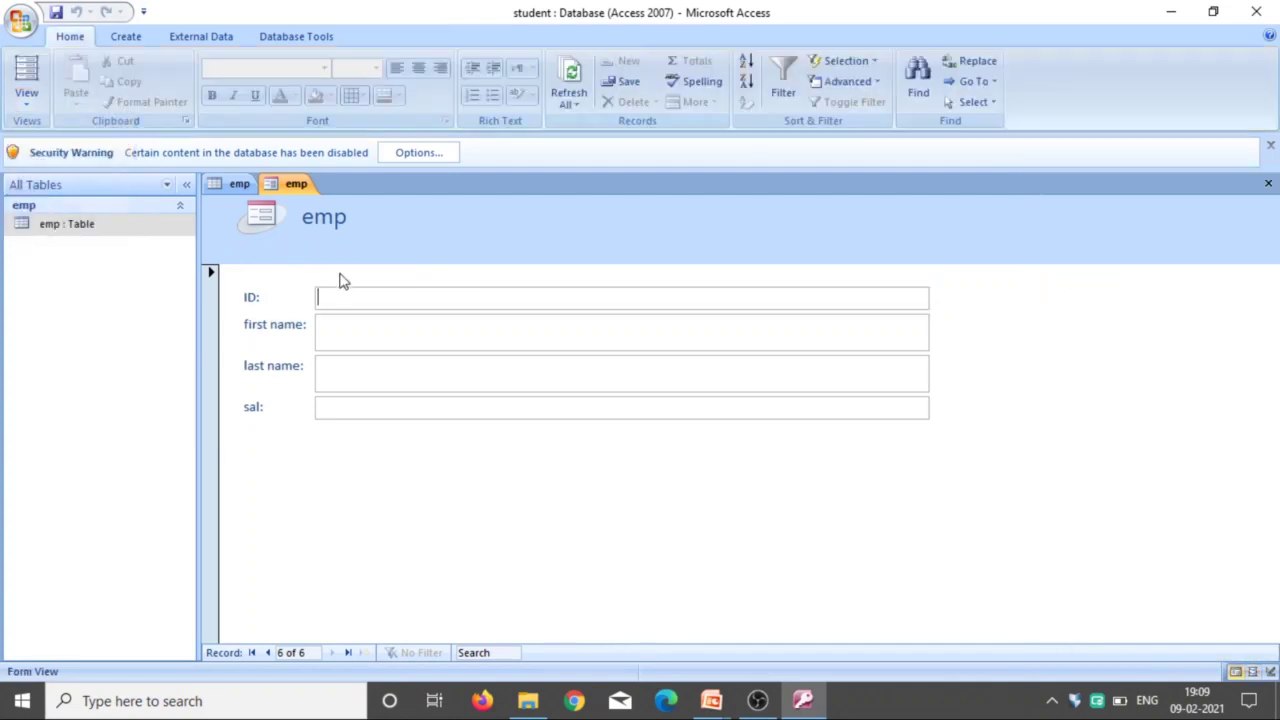
- Fill in the blank form record with ID 6, first name miss, the employee's last name and sal 34000
type("6")
type("mi")
type("s")
left_click(339, 373)
left_click(351, 324)
type("s")
left_click(332, 367)
type("va")
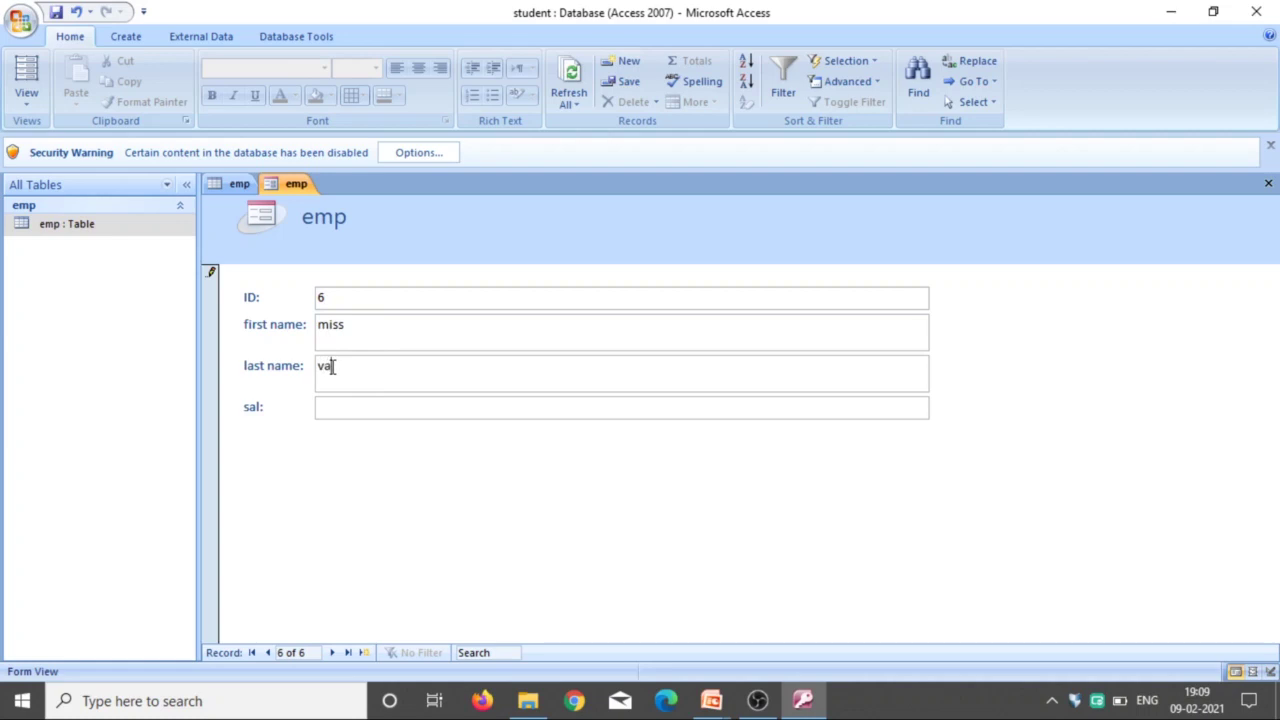
type("ni")
left_click(343, 410)
type("34000")
- Save the form under the name emp form
left_click(57, 13)
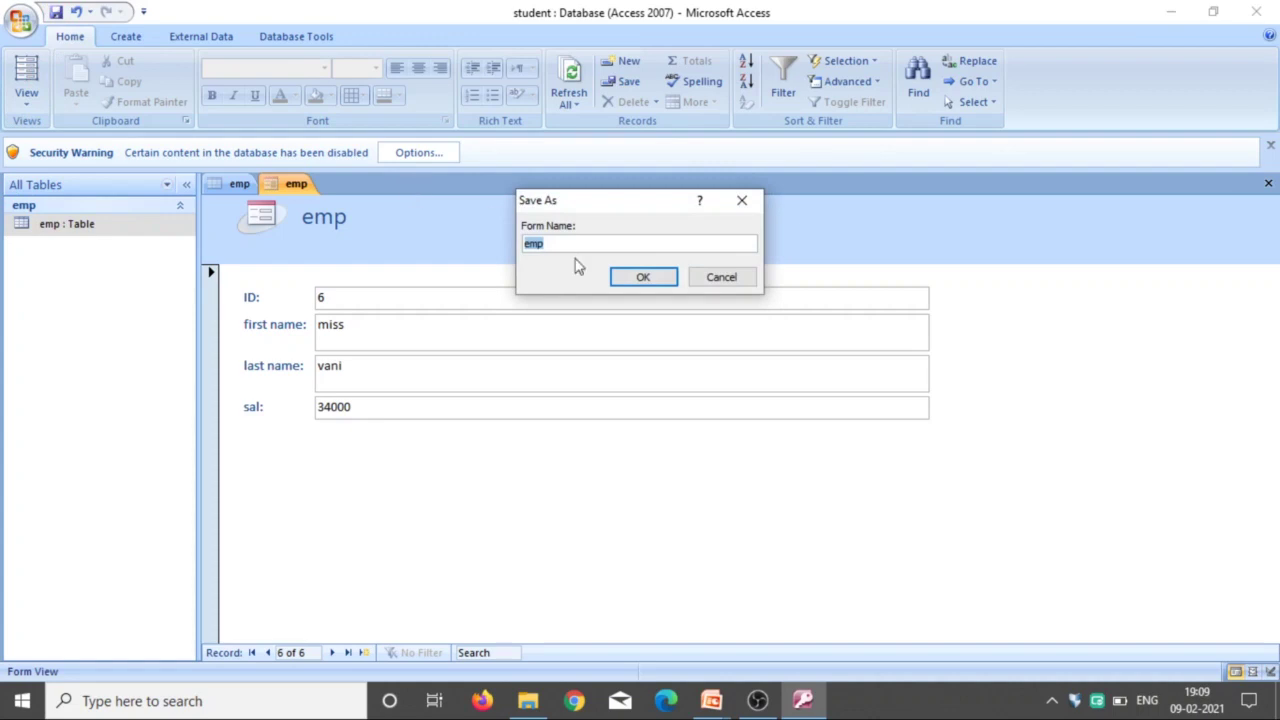
left_click(548, 246)
type("form")
left_click(643, 278)
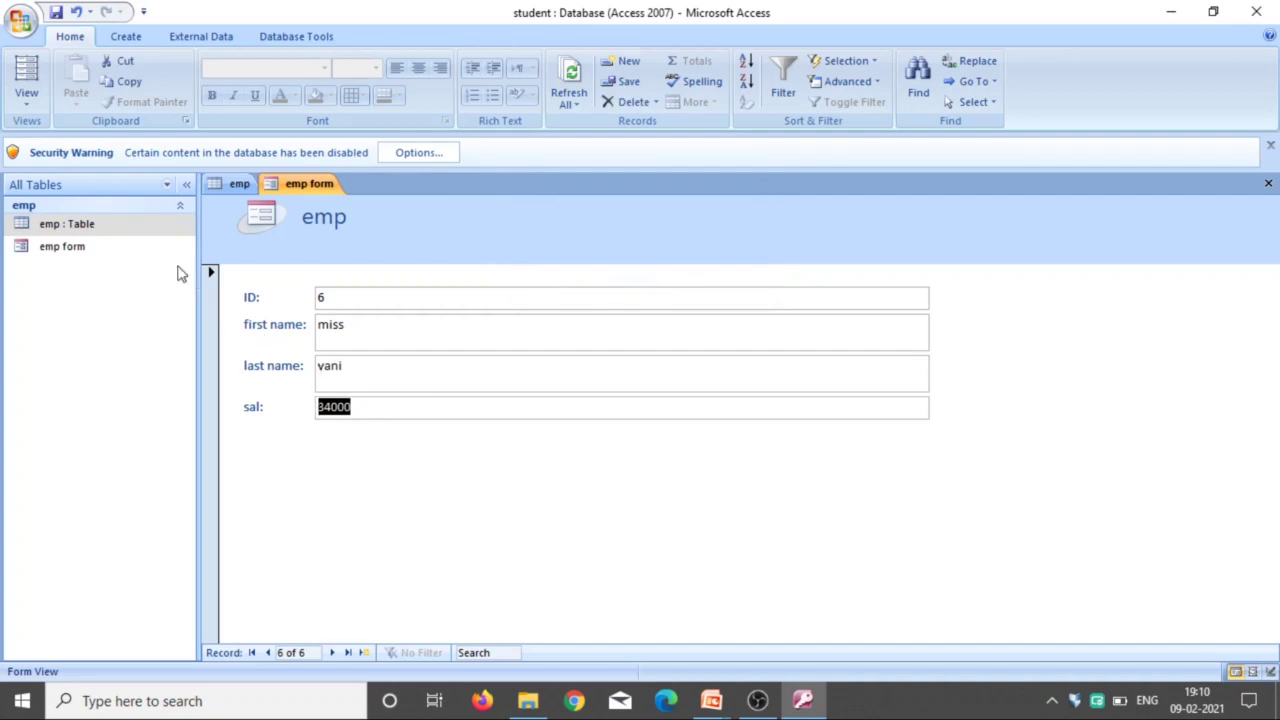
- Refresh the emp table to check its records, and return to emp form at a new blank record
double_click(113, 236)
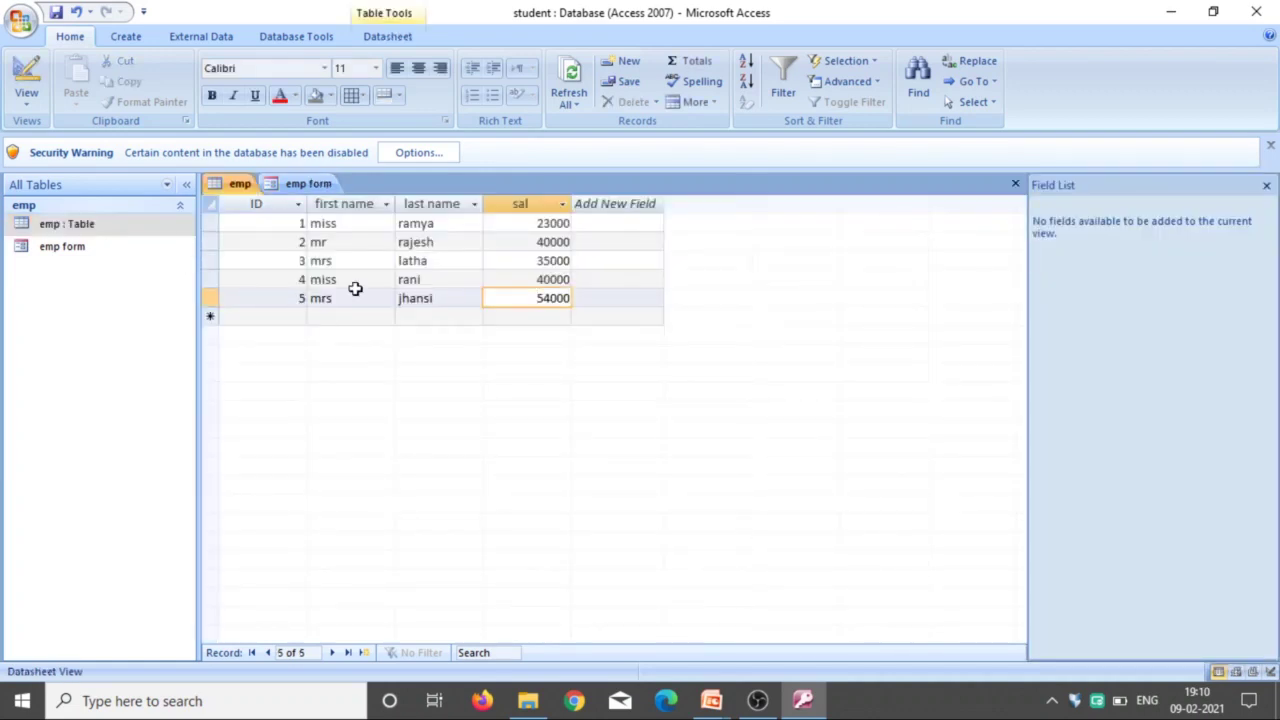
left_click(572, 88)
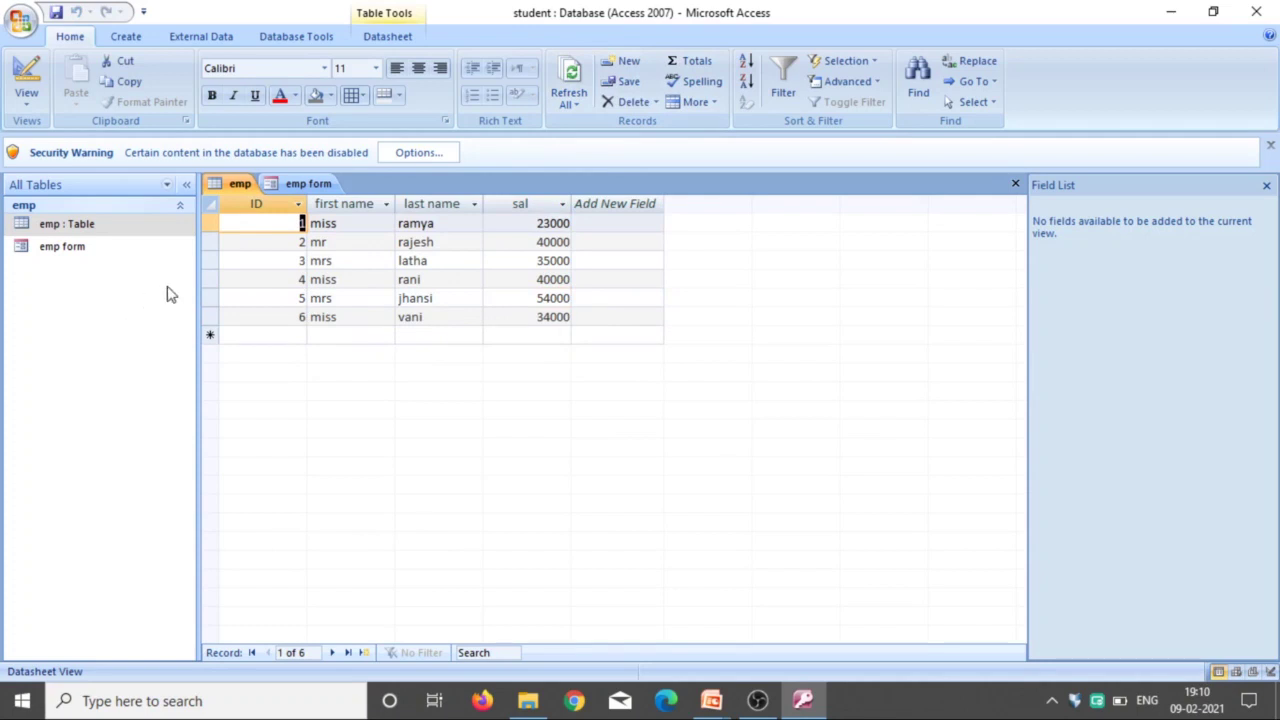
double_click(141, 249)
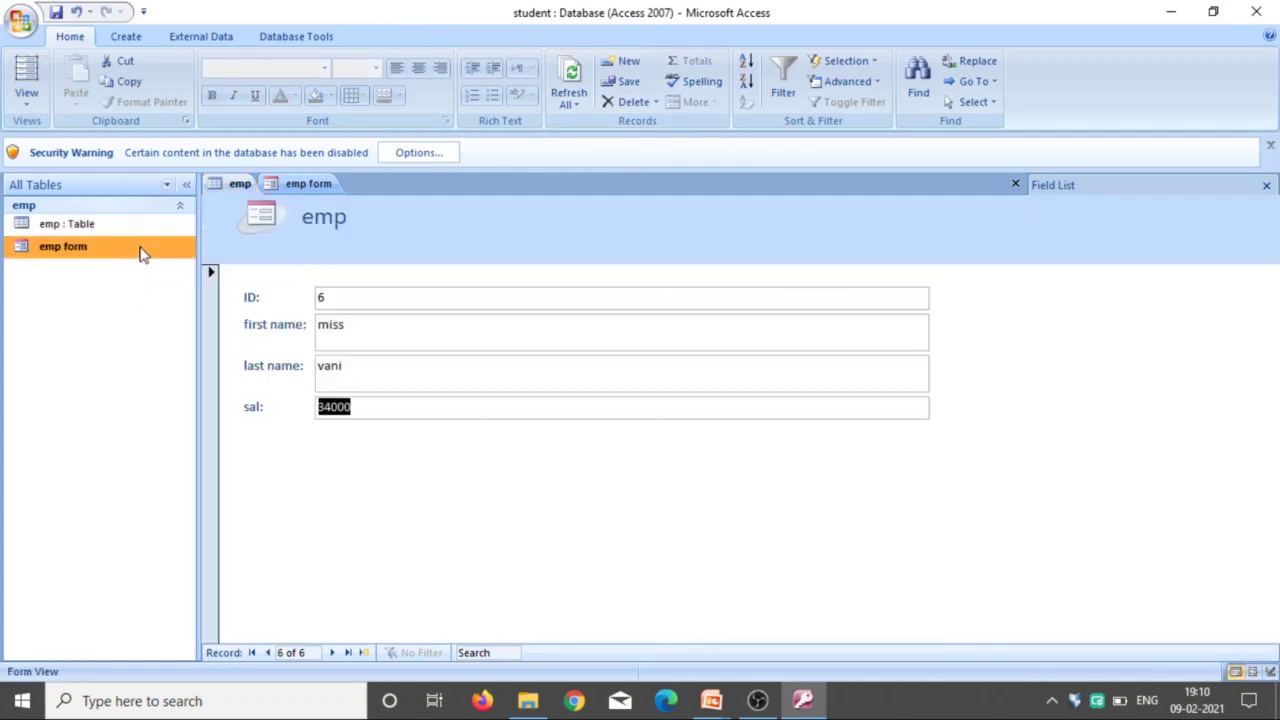
left_click(268, 653)
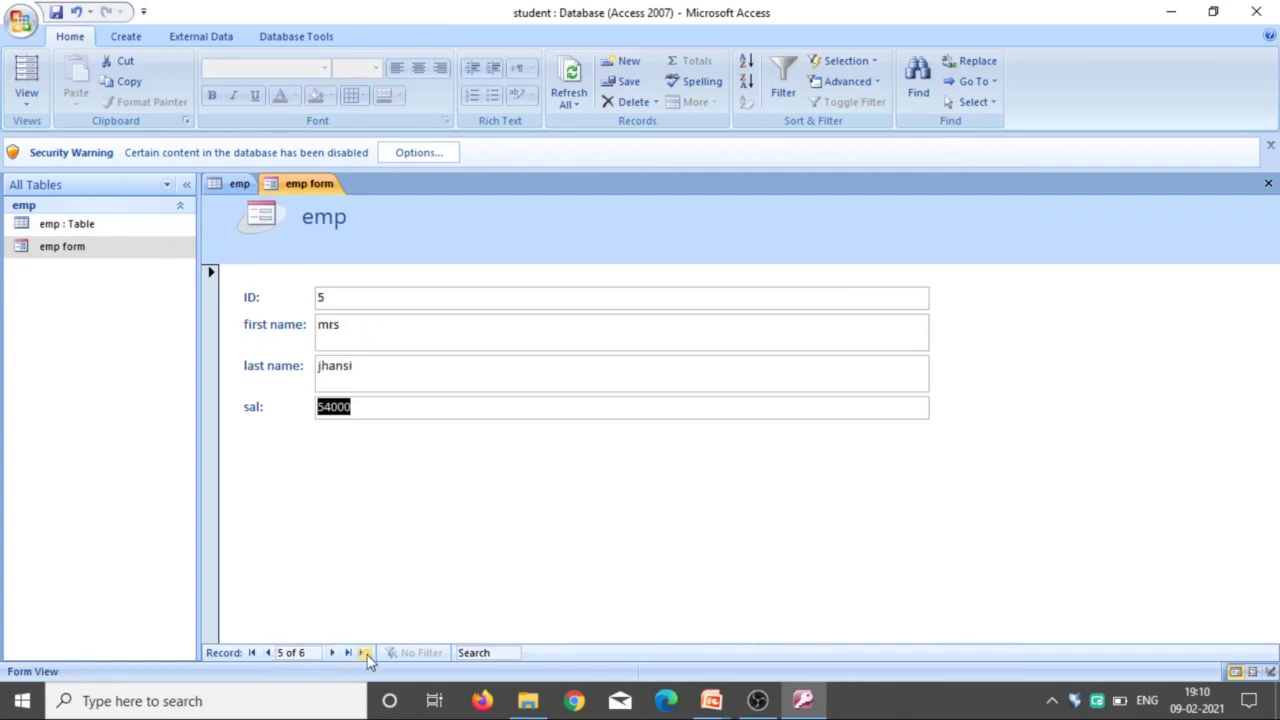
left_click(366, 653)
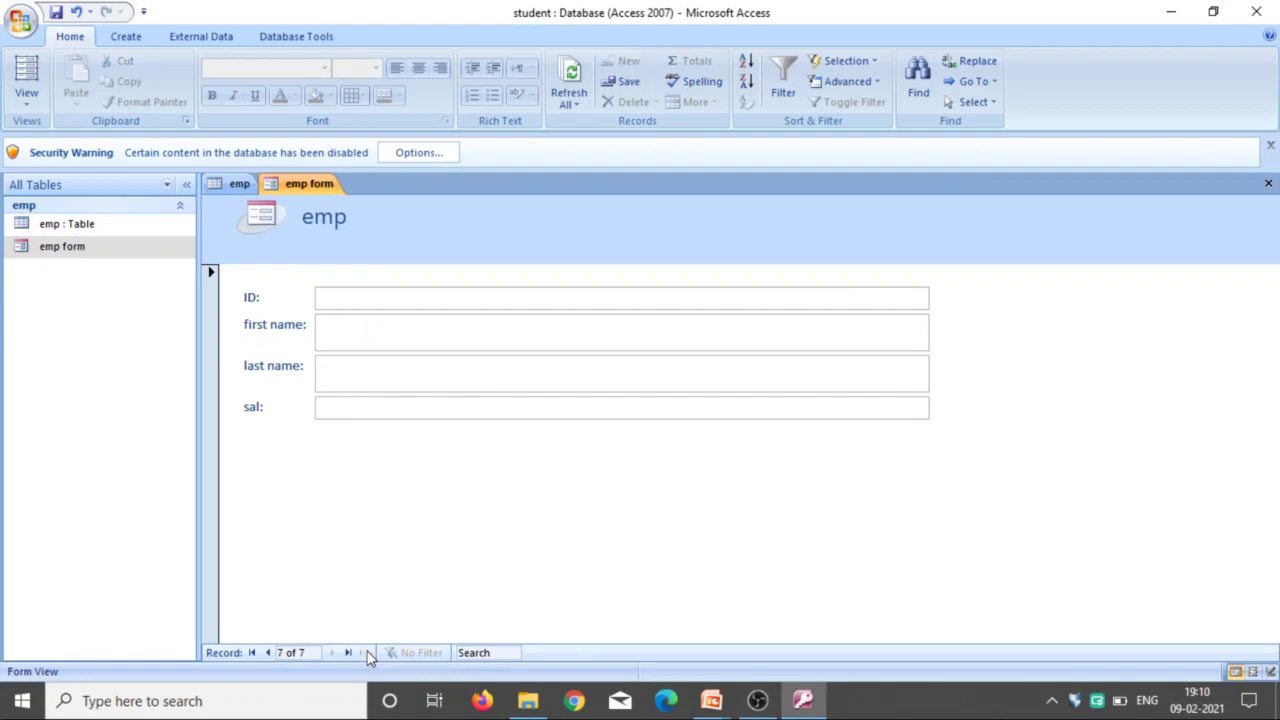
- Select the emp table and create a blank form in Design View
left_click(158, 232)
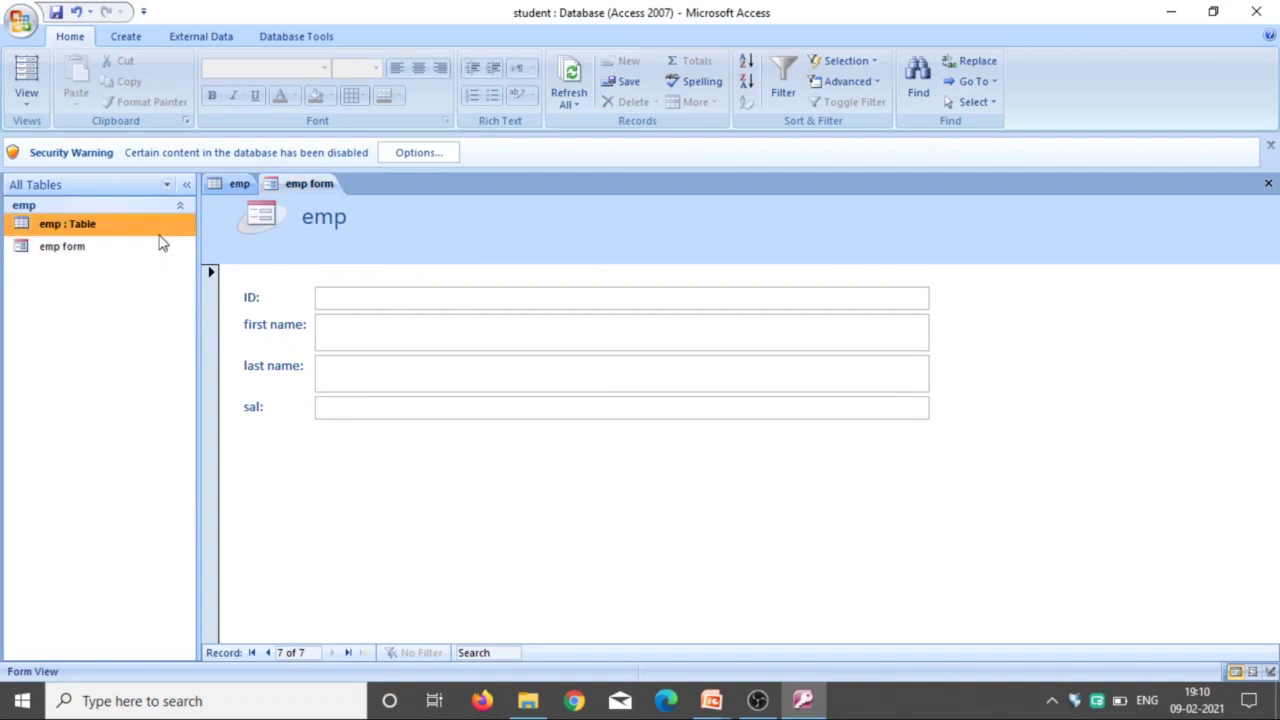
left_click(120, 42)
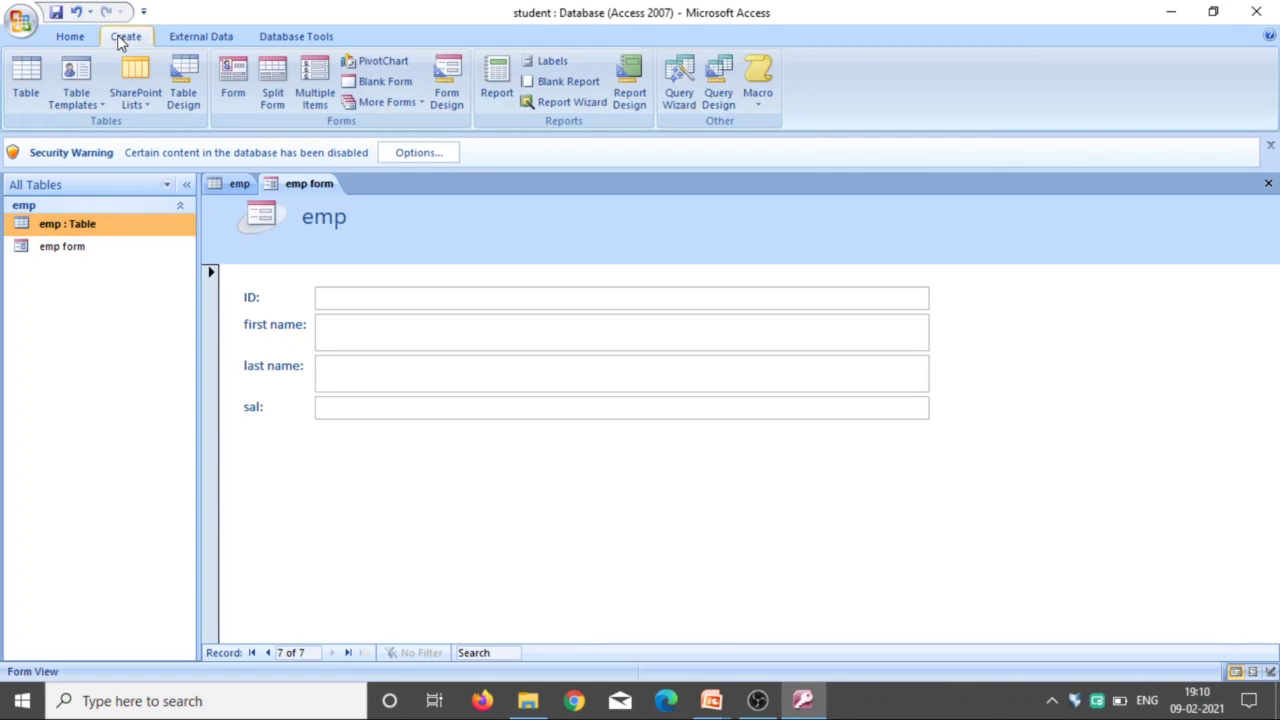
left_click(457, 106)
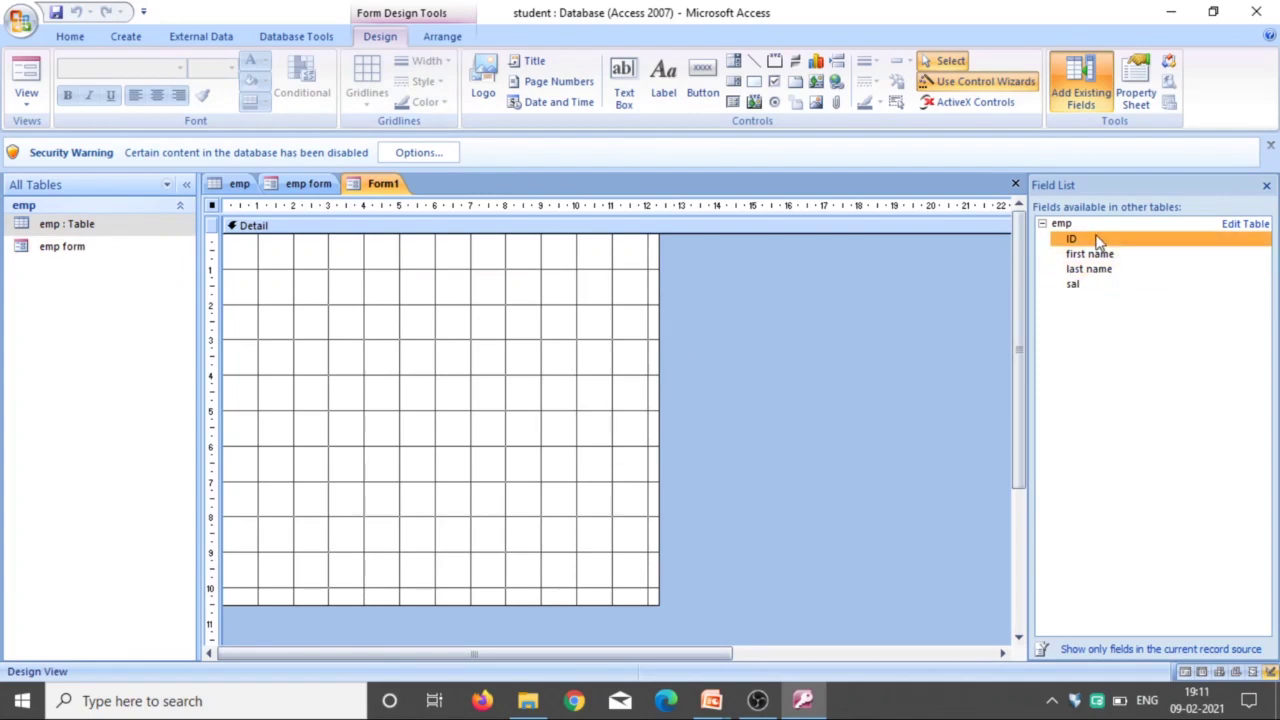
- Add the emp table's ID field at the top of the Detail section and the first name field directly below it
left_click_drag(1097, 240, 840, 278)
left_click_drag(661, 268, 271, 245)
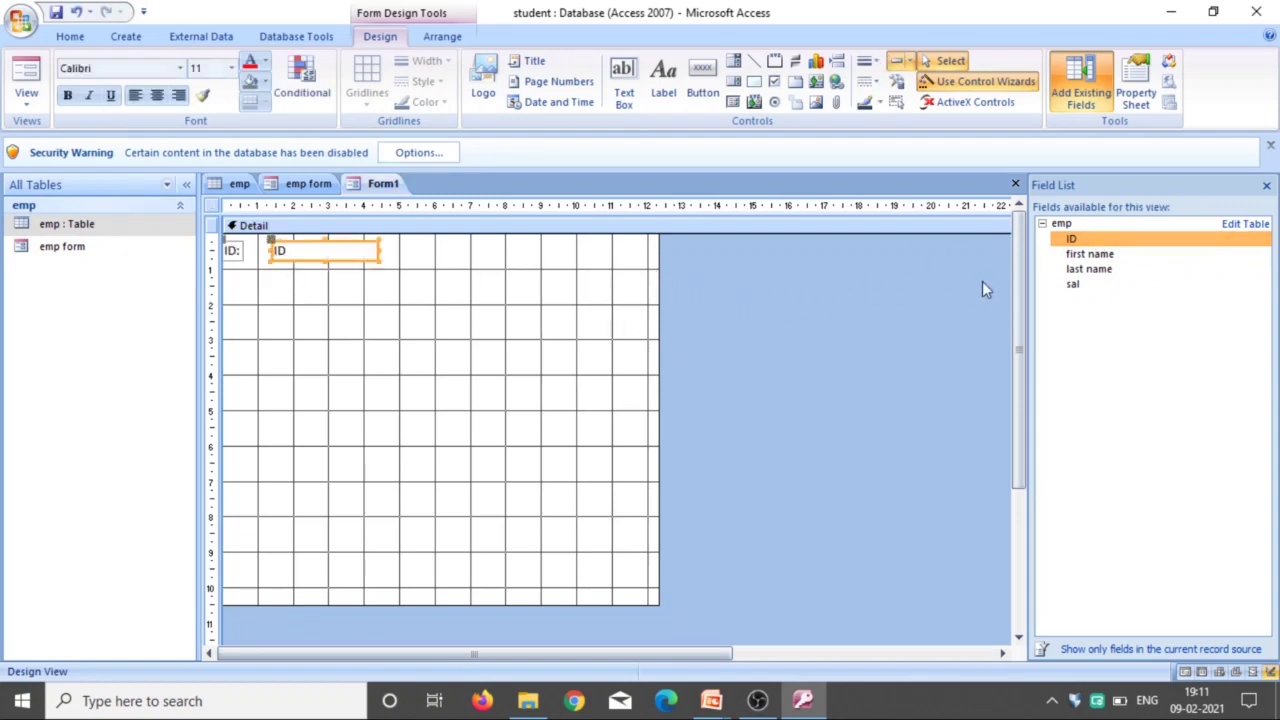
left_click_drag(1088, 255, 267, 270)
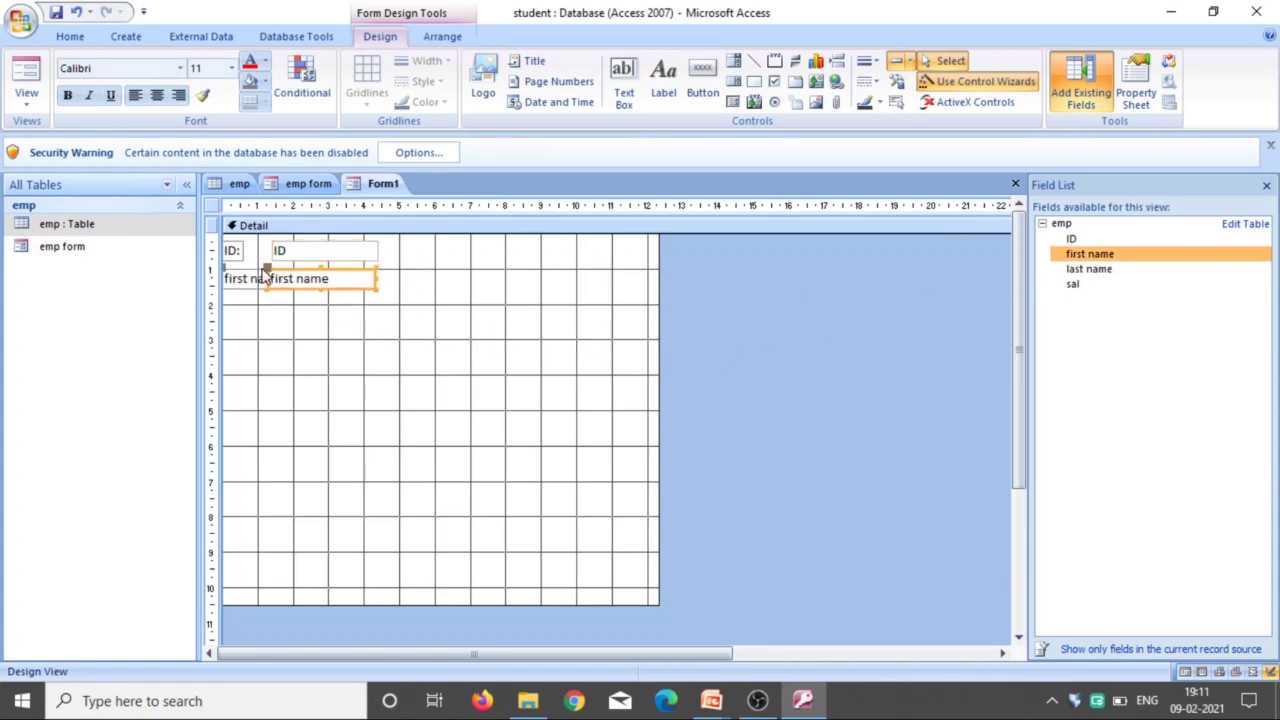
- Move the ID and first name text boxes clear of their labels, to roughly 2.7 on the horizontal ruler, keeping both labels at the form's left edge
left_click_drag(268, 265, 298, 268)
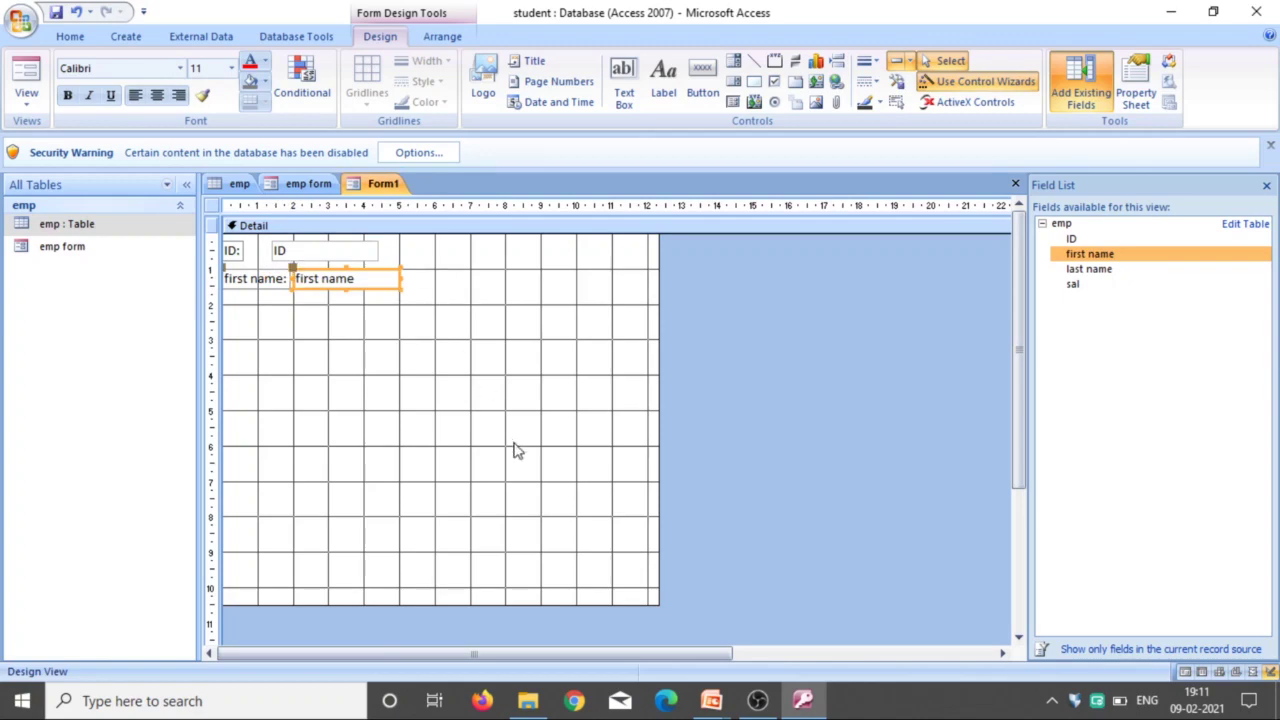
left_click(280, 250)
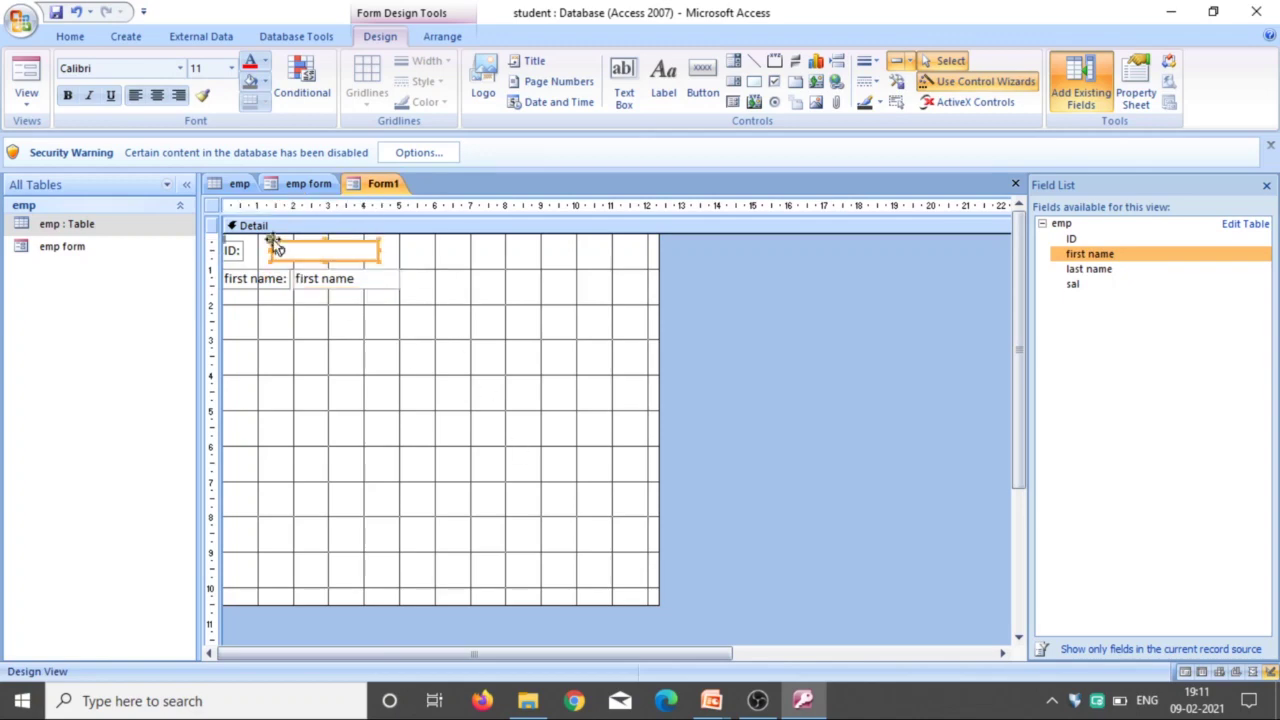
left_click_drag(273, 239, 330, 284)
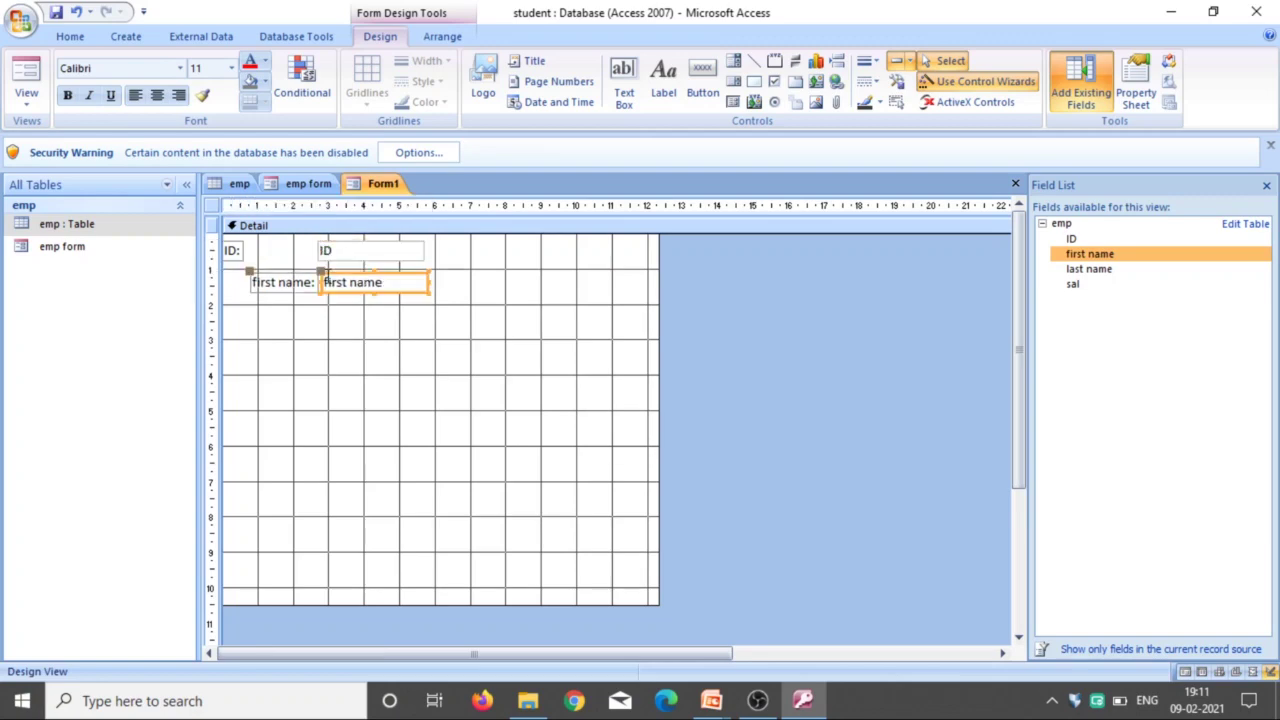
left_click(250, 273)
left_click_drag(250, 273, 225, 273)
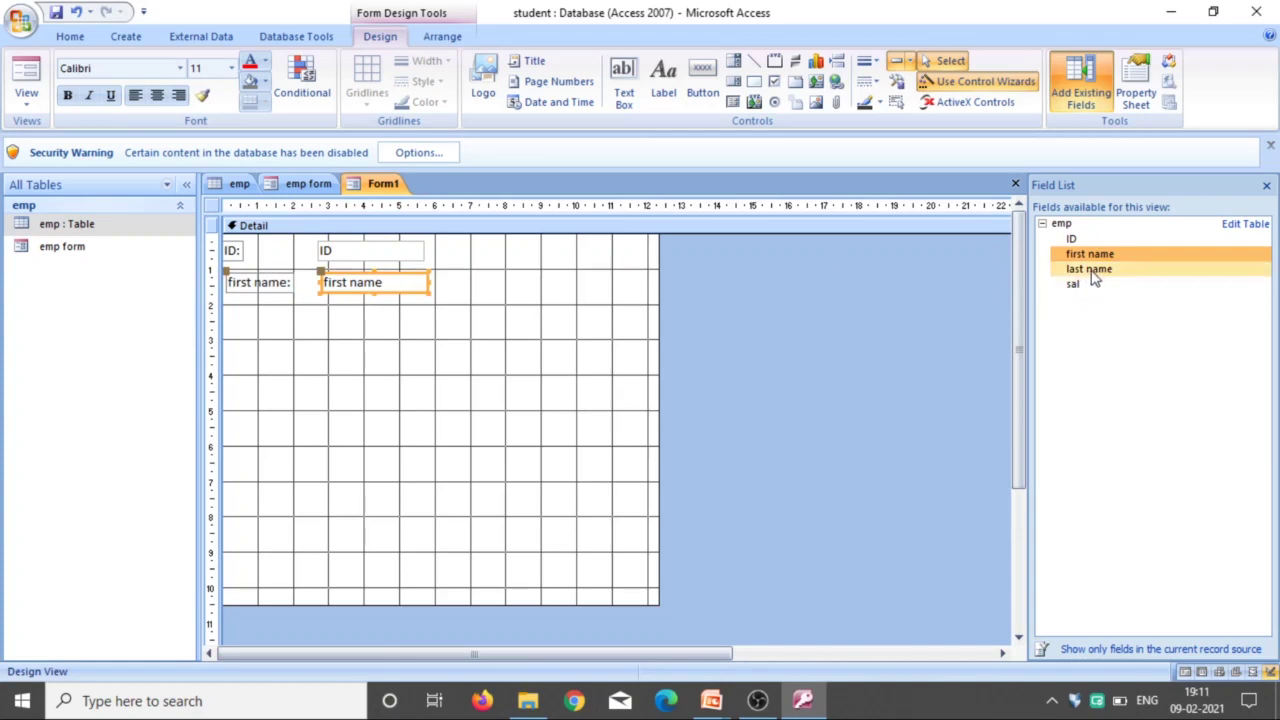
- Add the last name and sal fields below first name in the Detail section, and shift the ID field and its label slightly right
left_click_drag(1094, 279, 330, 304)
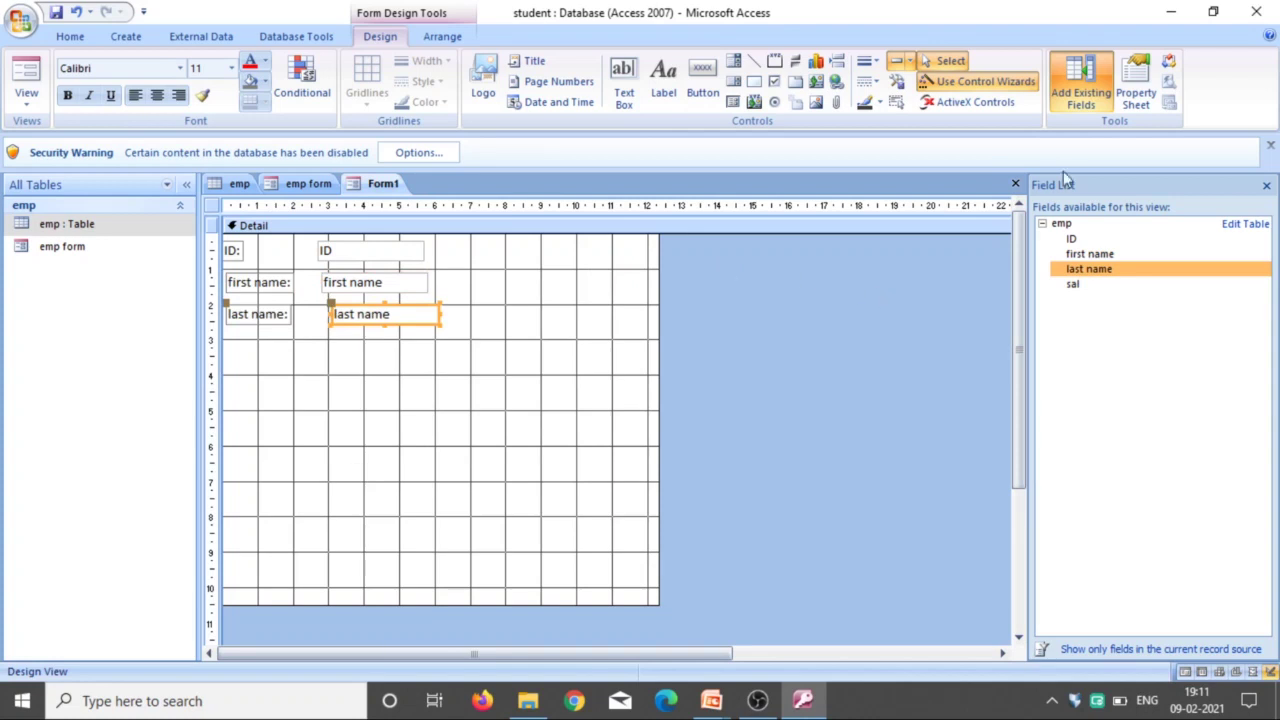
left_click_drag(1108, 285, 340, 333)
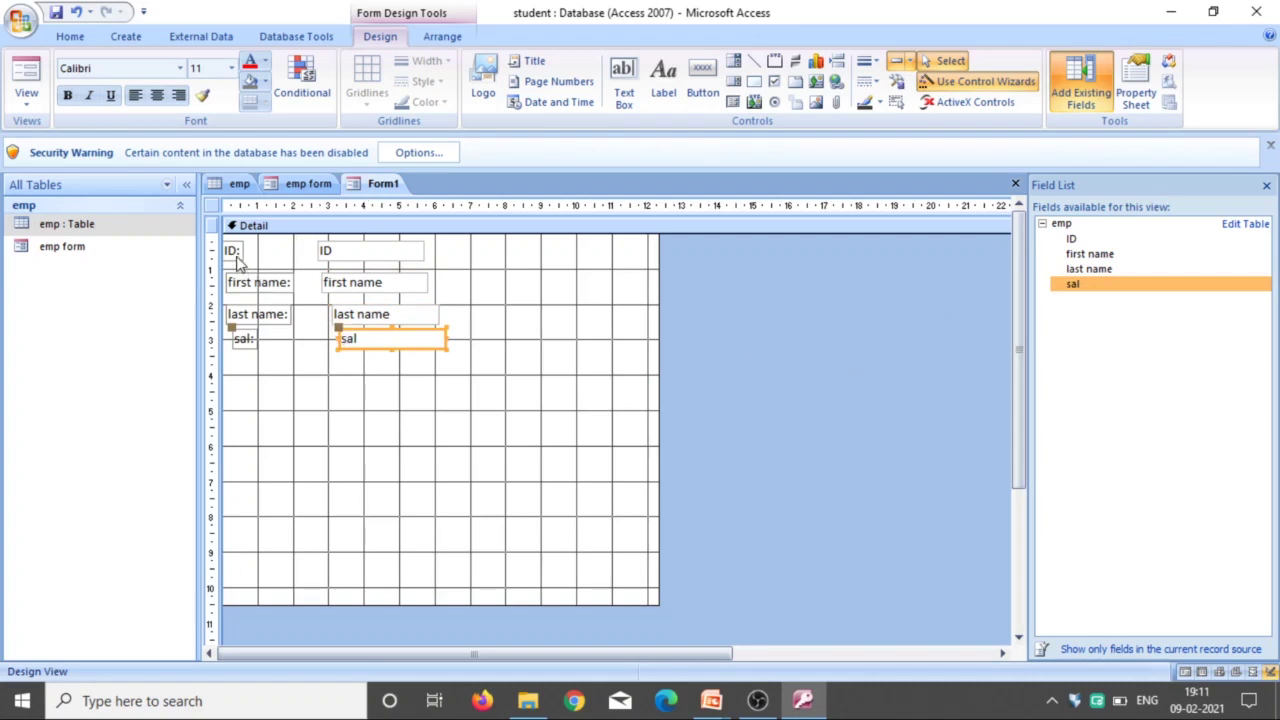
left_click(236, 253)
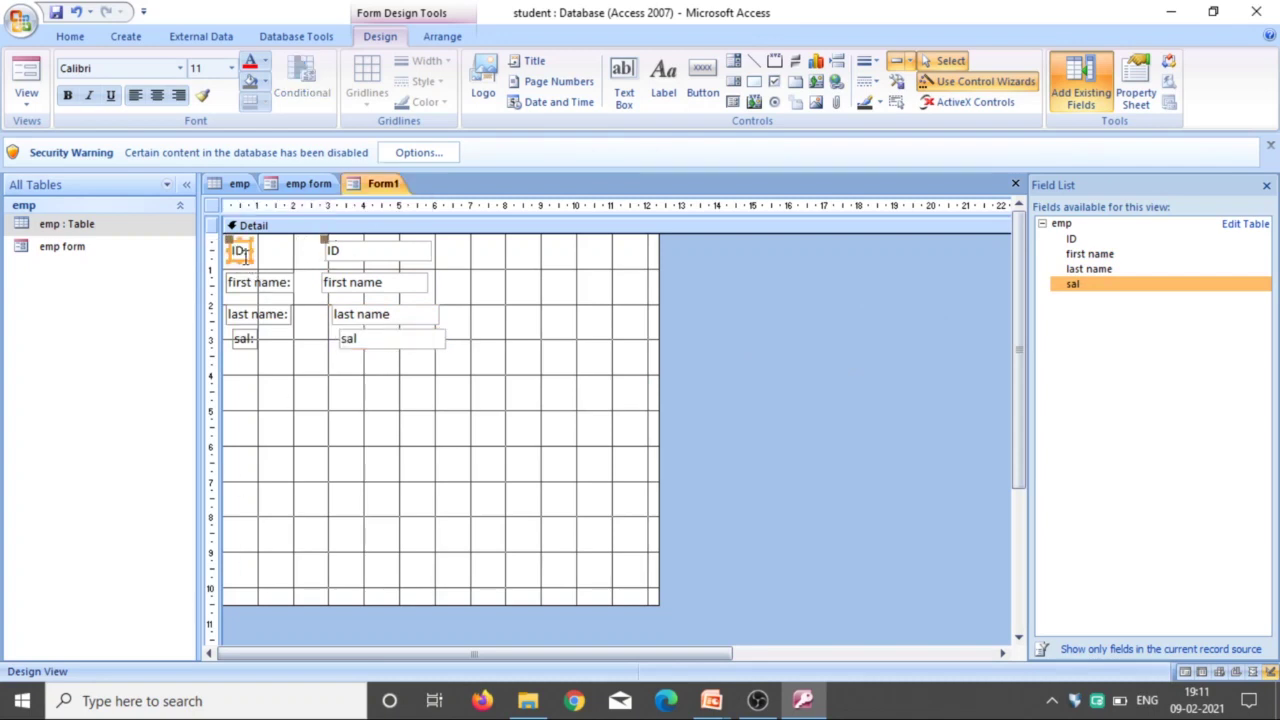
- Shift the last name and sal fields with their labels slightly left in the Detail section, and save the form as Form1
left_click(334, 316)
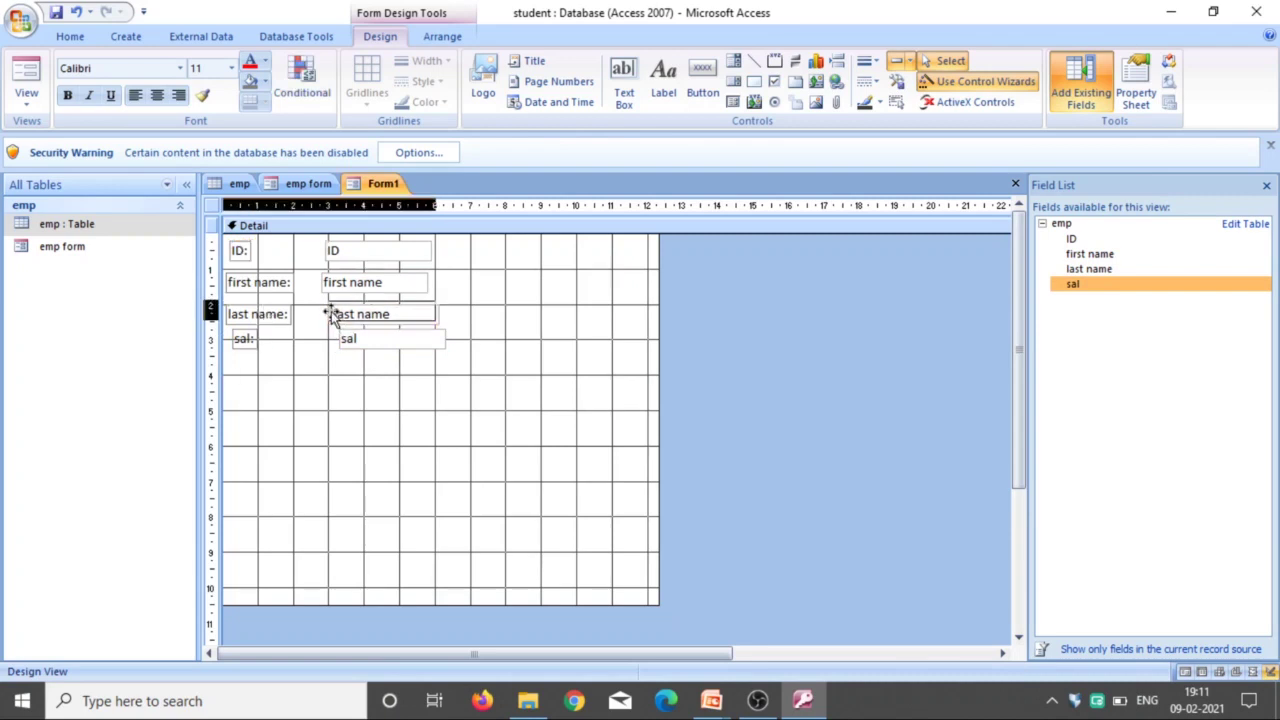
left_click_drag(334, 316, 332, 336)
left_click(341, 337)
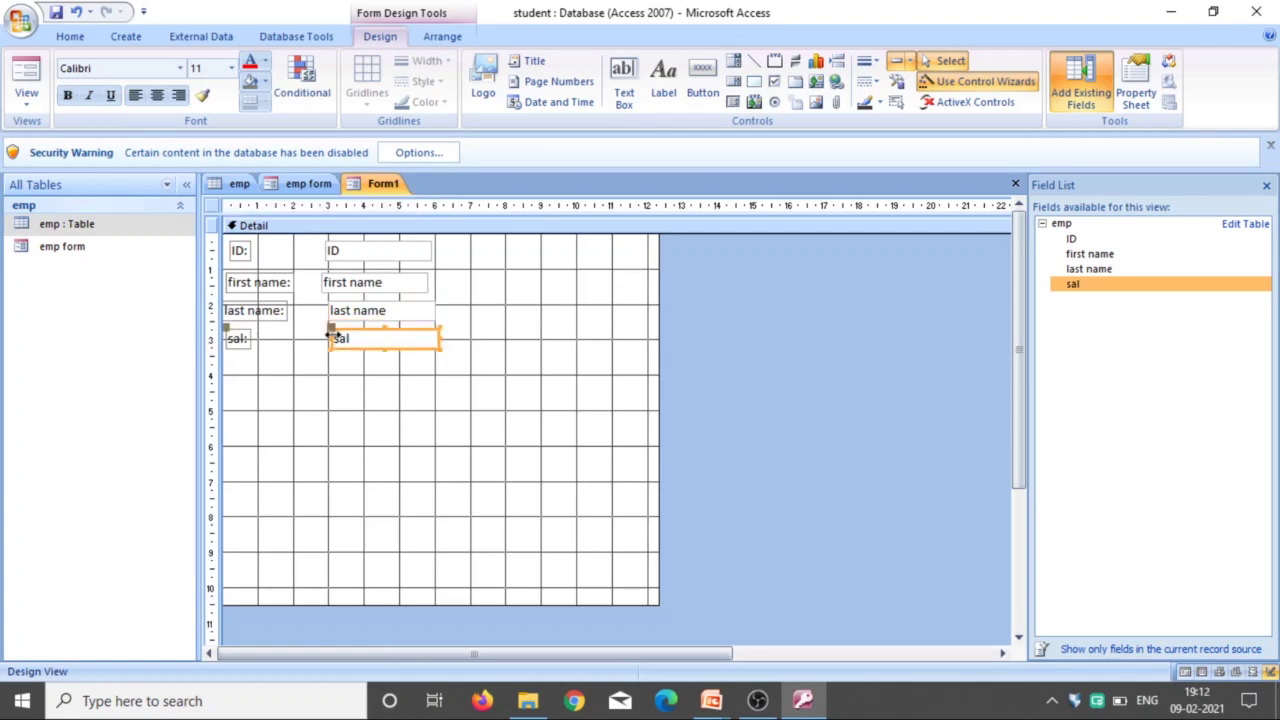
left_click(57, 10)
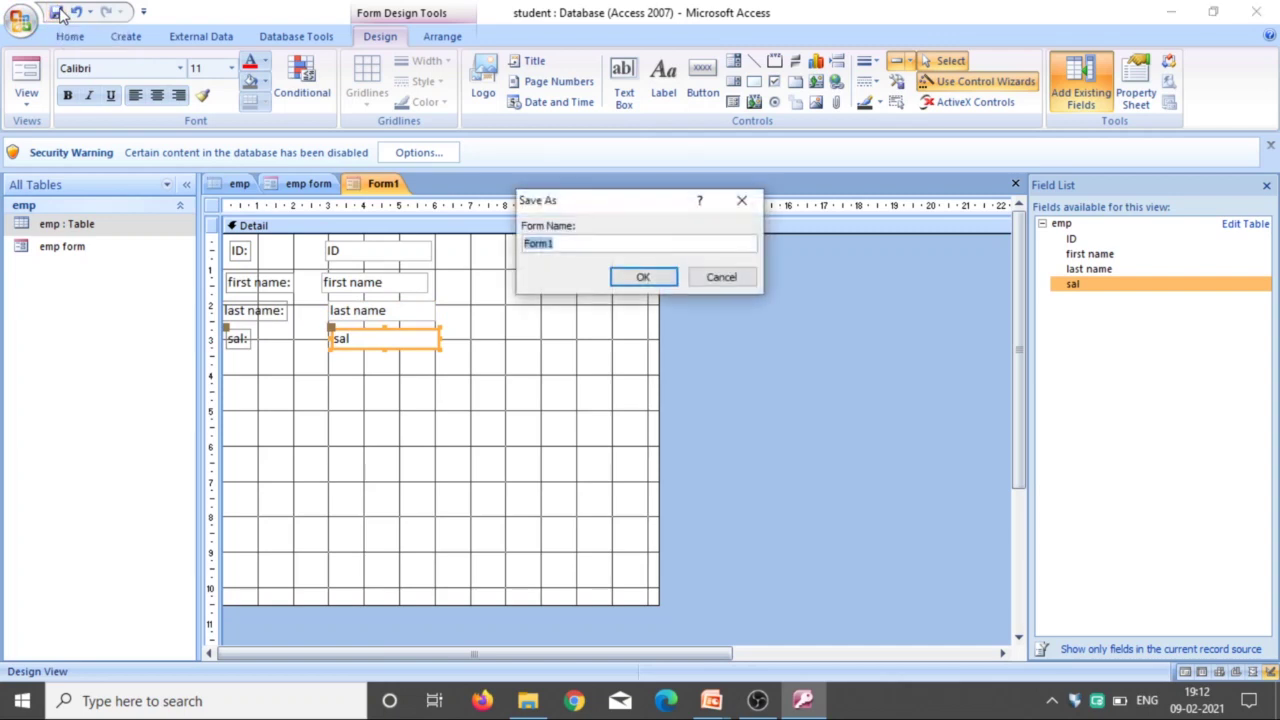
left_click(652, 287)
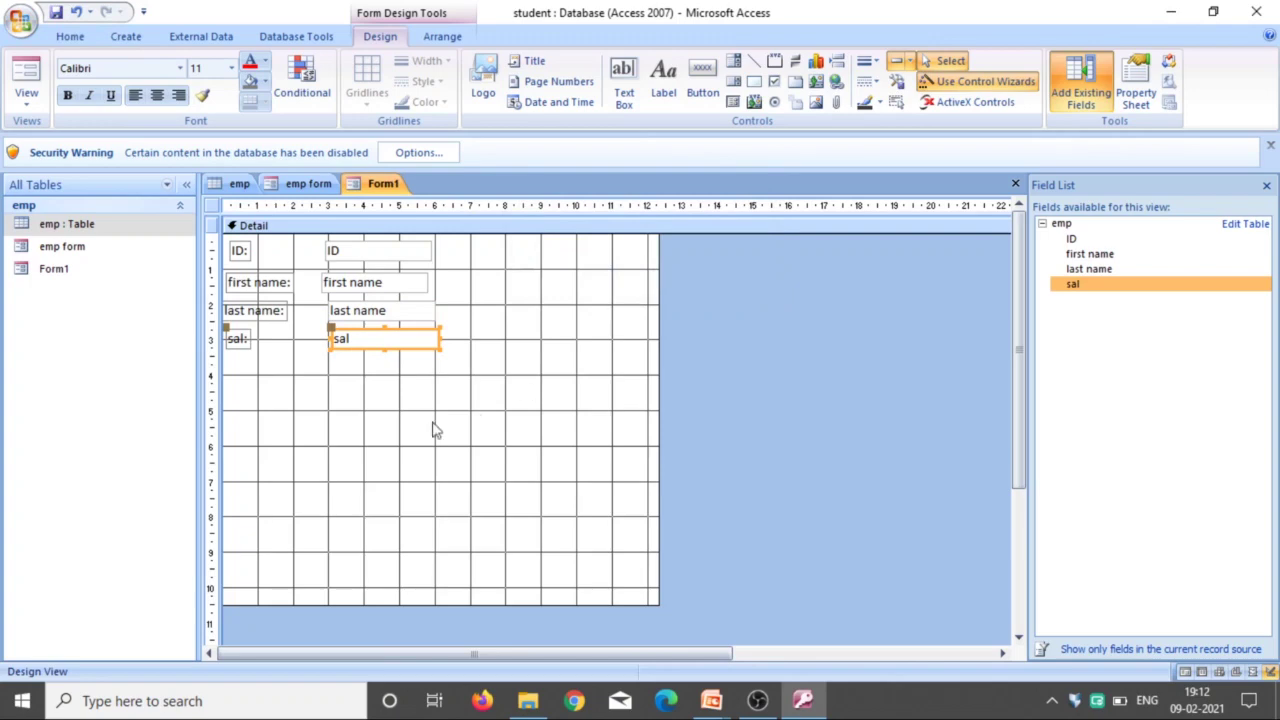
- View Form1 in Form View and browse through its employee records, ending on a new blank record
double_click(108, 278)
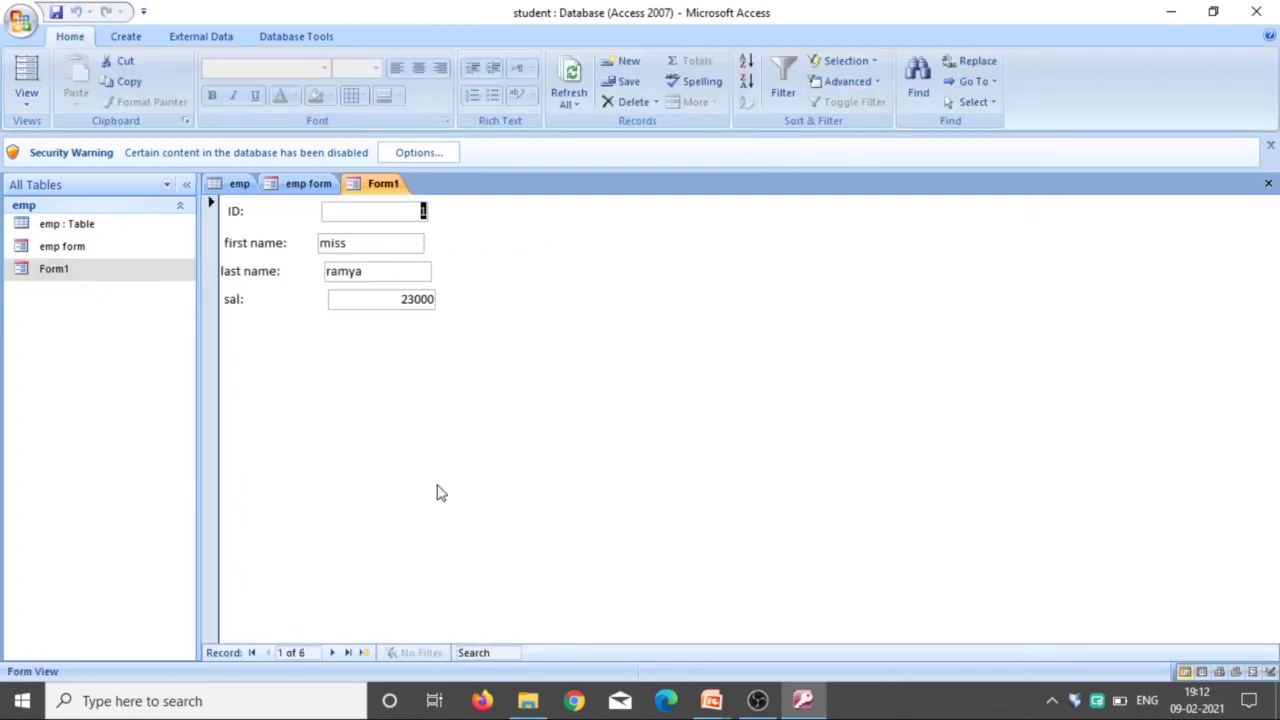
left_click(335, 652)
left_click(335, 652)
left_click(335, 652)
left_click(335, 652)
left_click(335, 652)
left_click(254, 653)
left_click(348, 652)
left_click(366, 653)
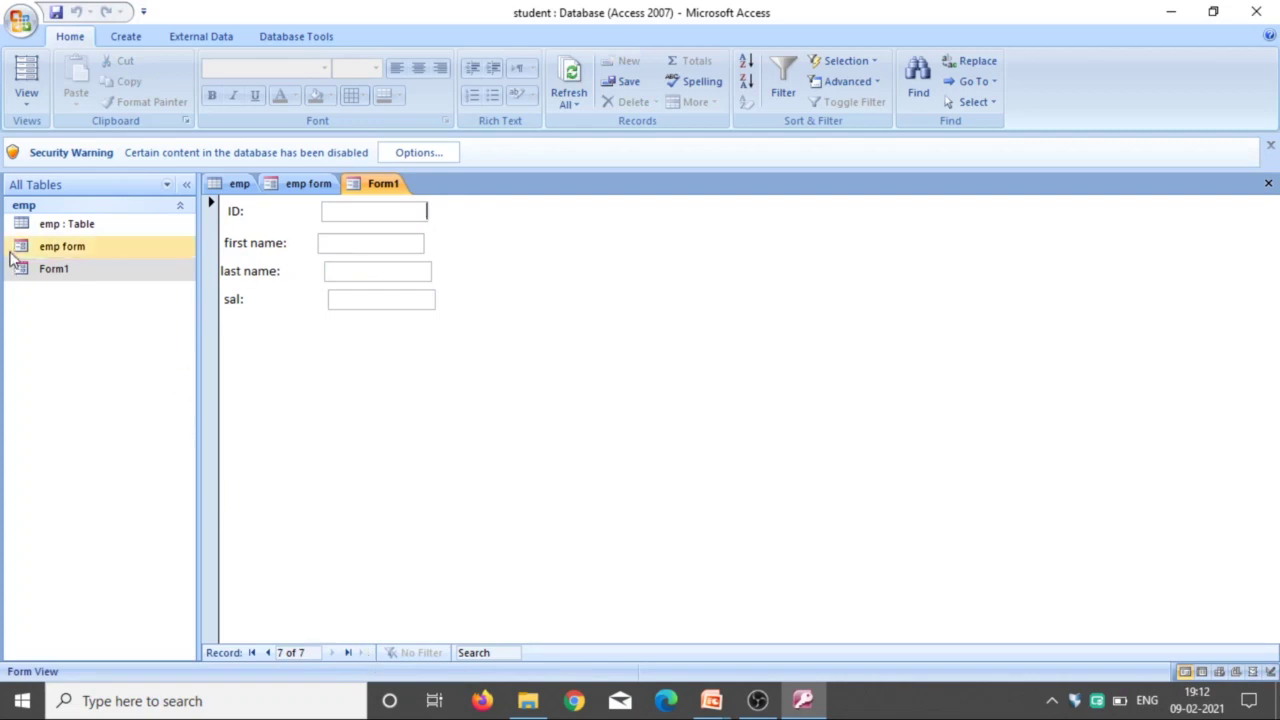
- Reopen Form1 in Design View and make all the field labels and text boxes bold and italic
right_click(74, 264)
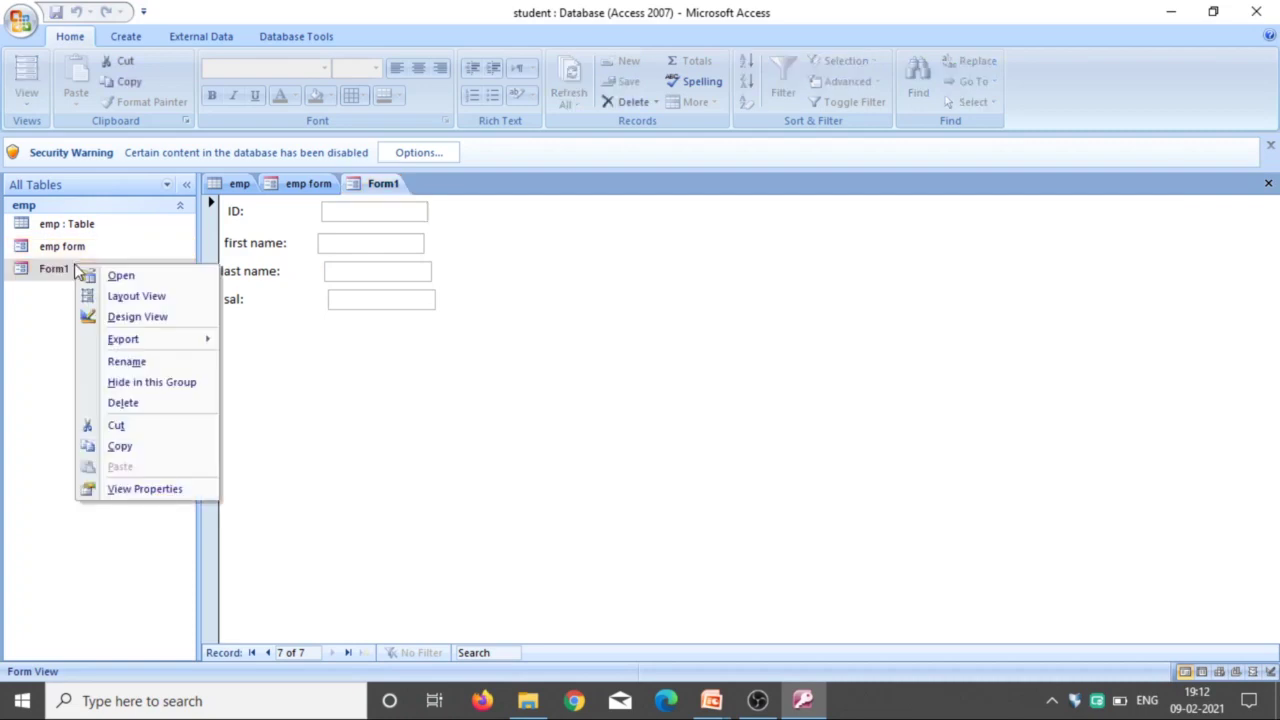
left_click(130, 318)
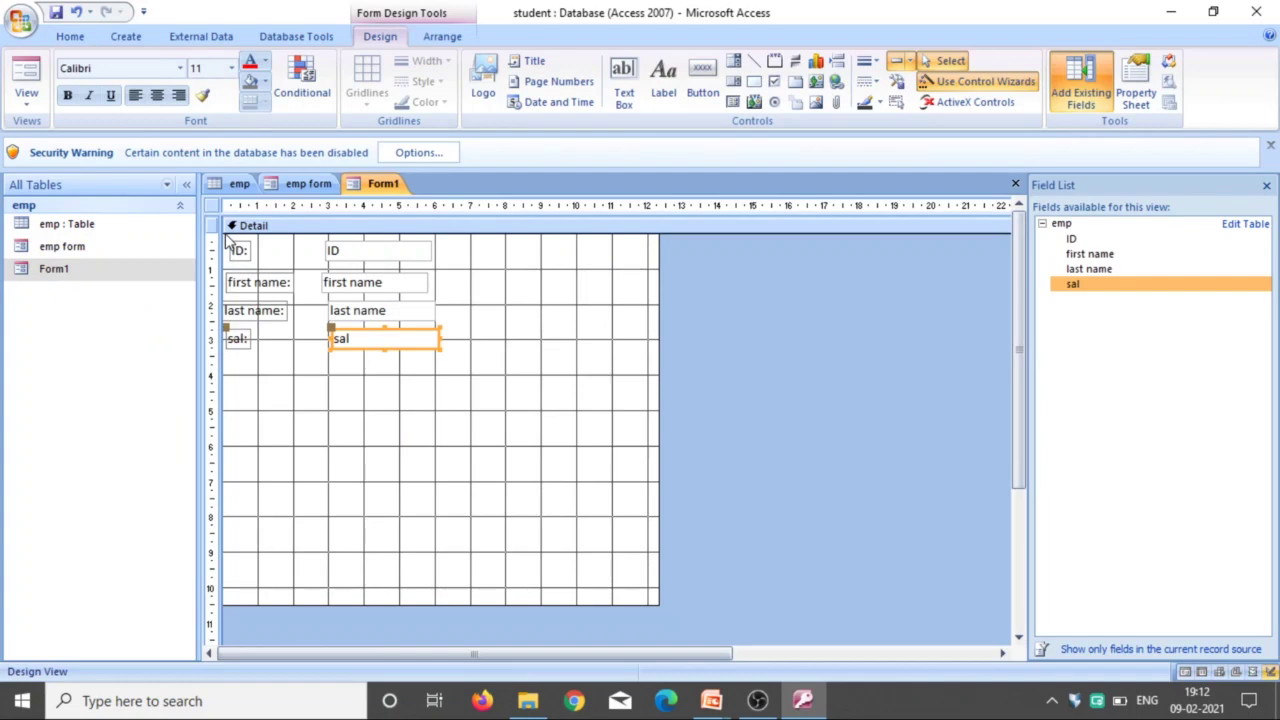
left_click_drag(228, 240, 476, 394)
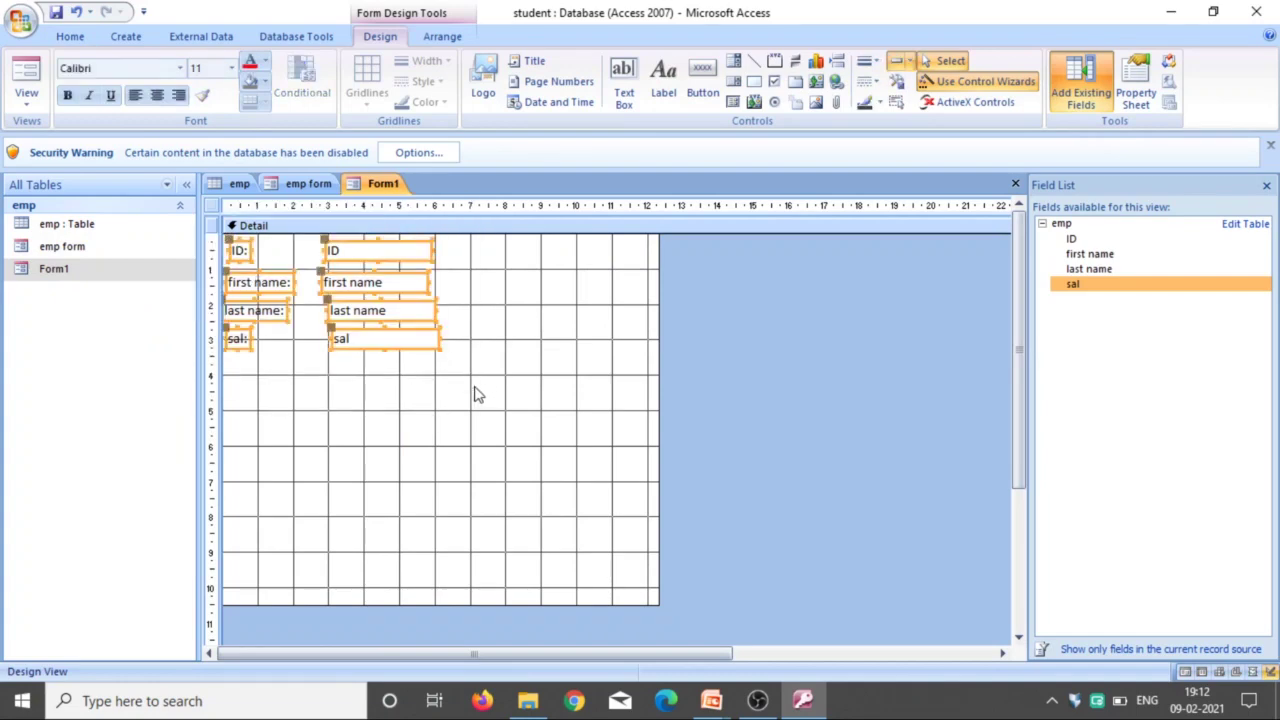
left_click(89, 96)
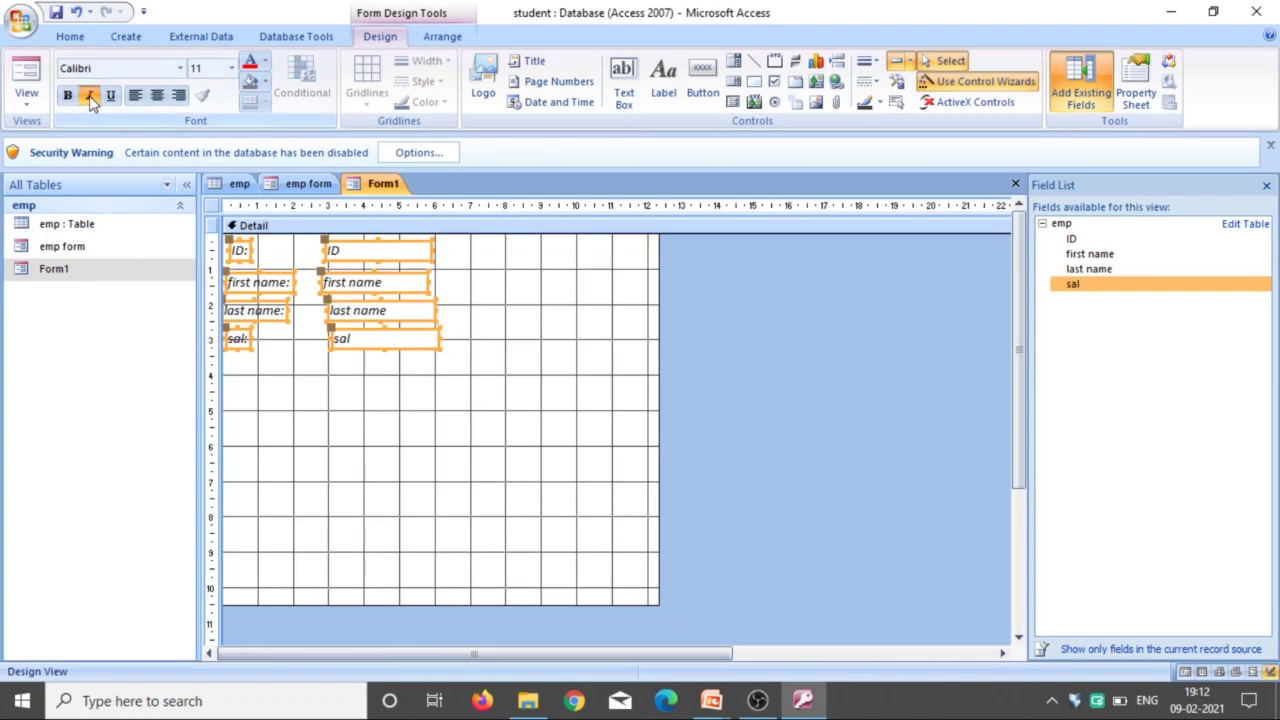
left_click(68, 95)
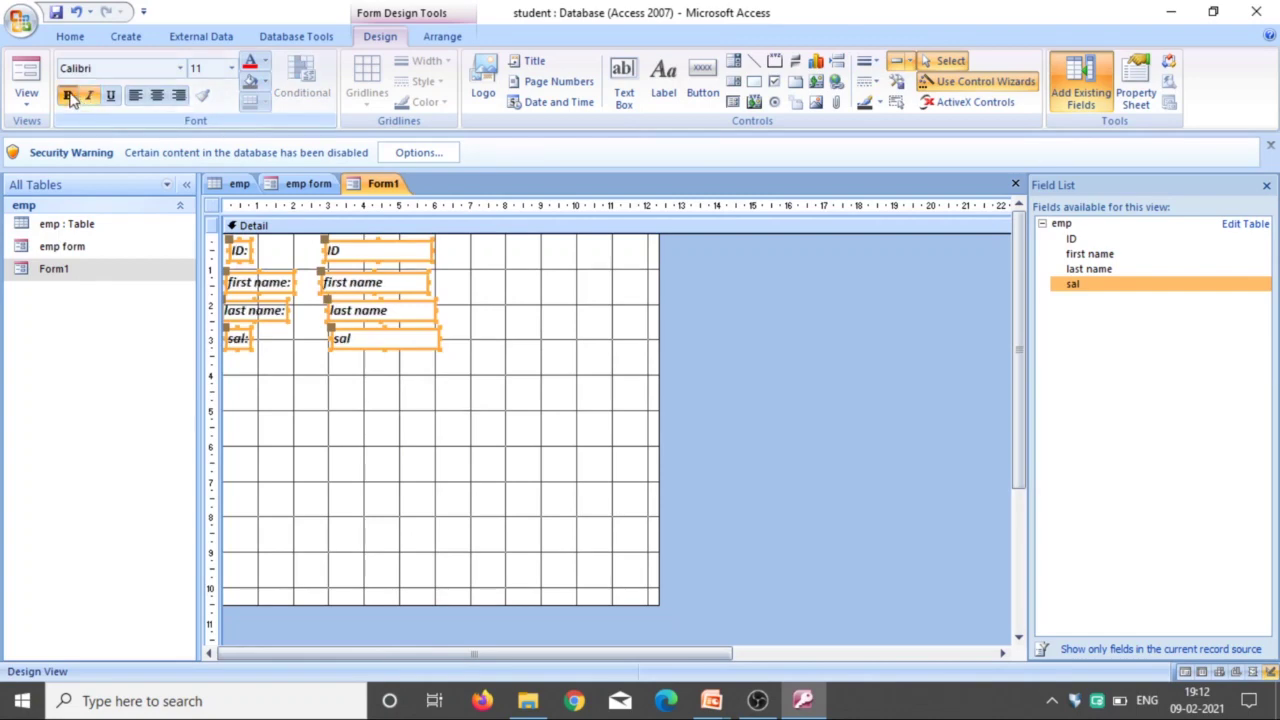
- Give all the selected labels and text boxes a dark blue font color and a yellow fill
left_click(265, 62)
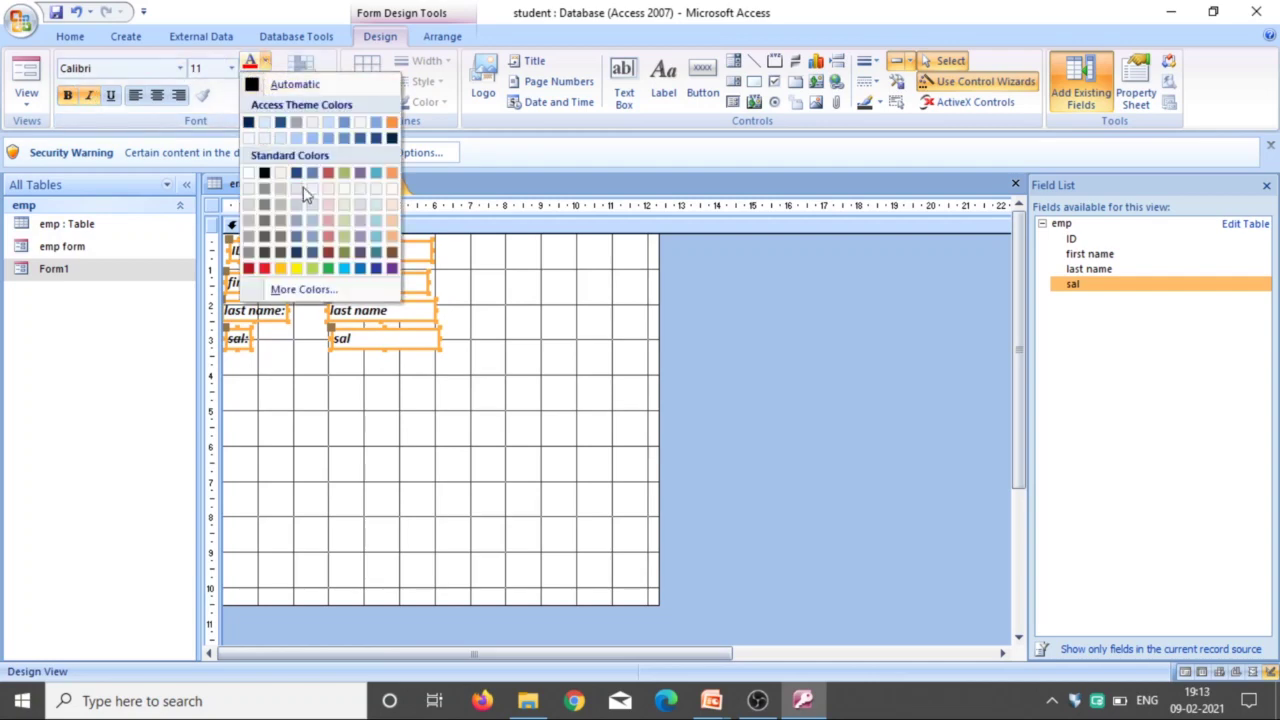
left_click(250, 123)
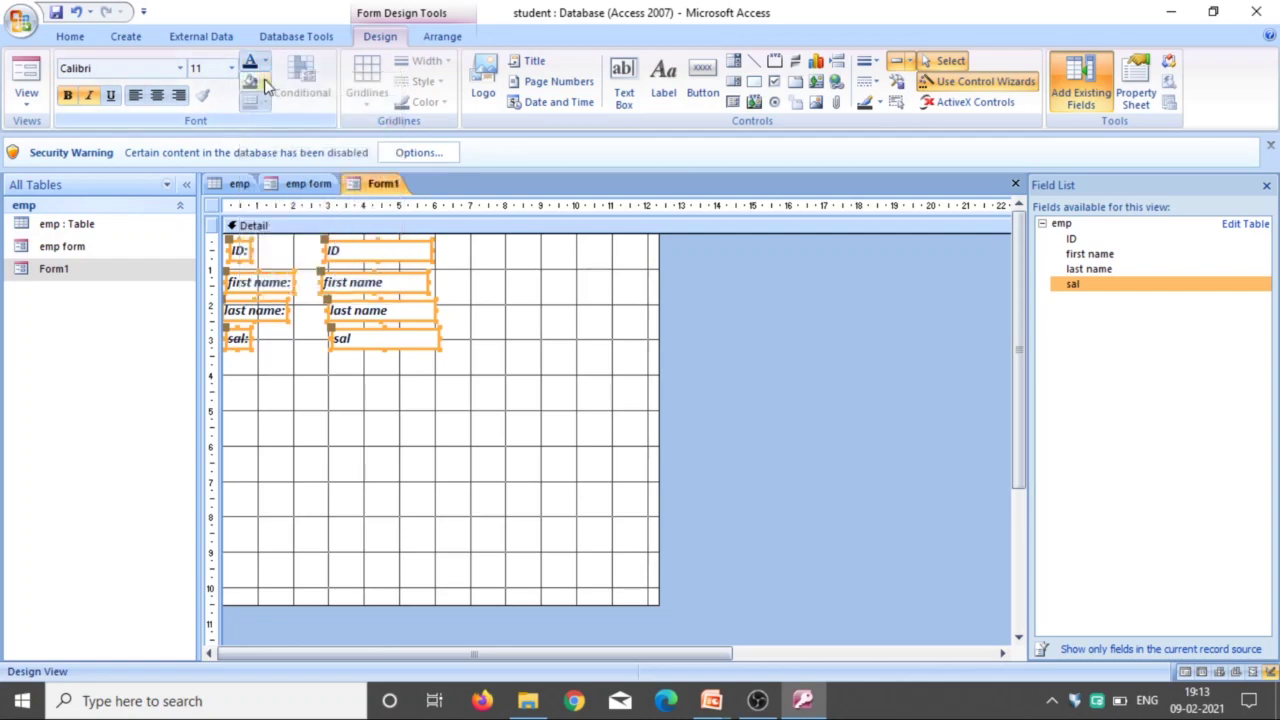
left_click(265, 82)
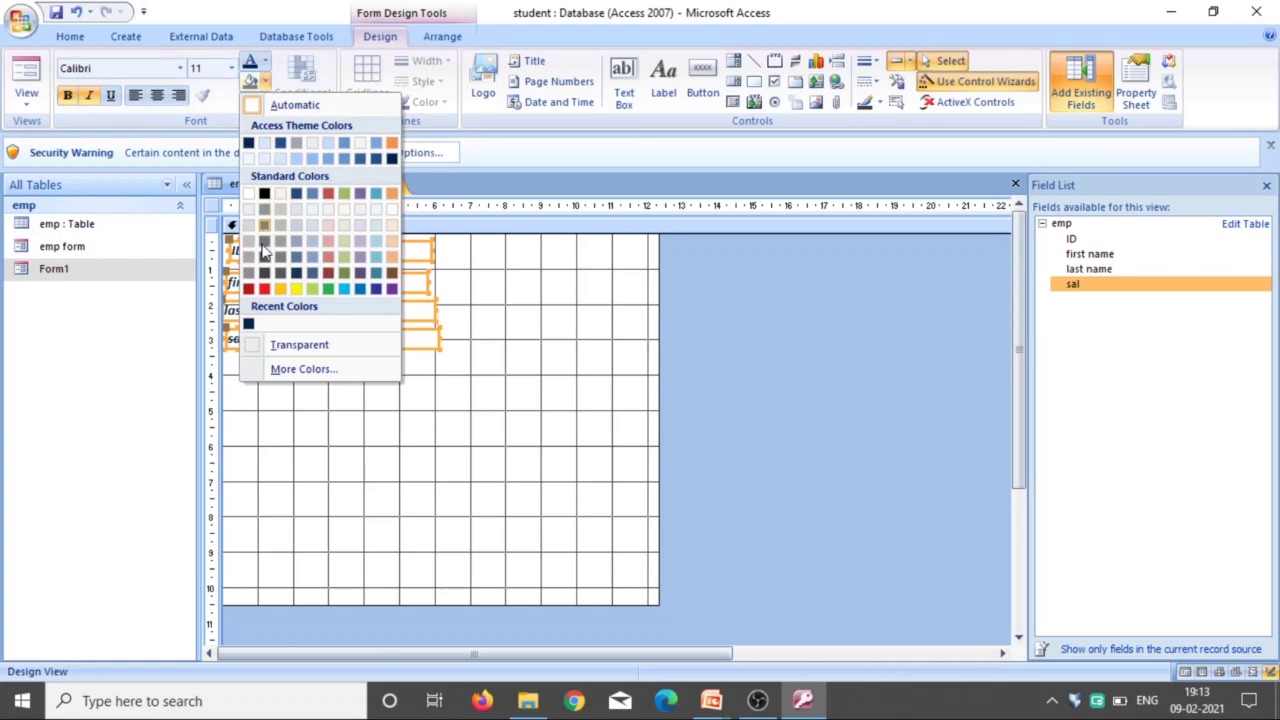
left_click(298, 289)
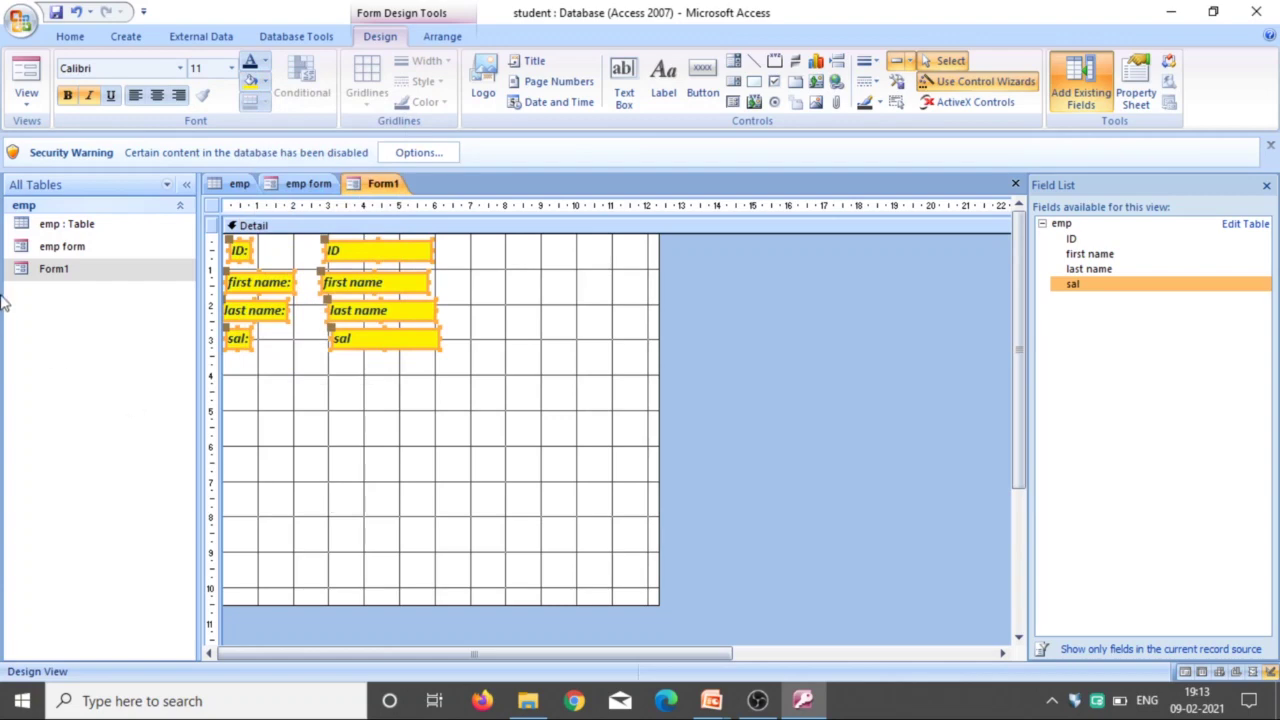
- Save the formatted Form1 and display it in Form View
left_click(57, 14)
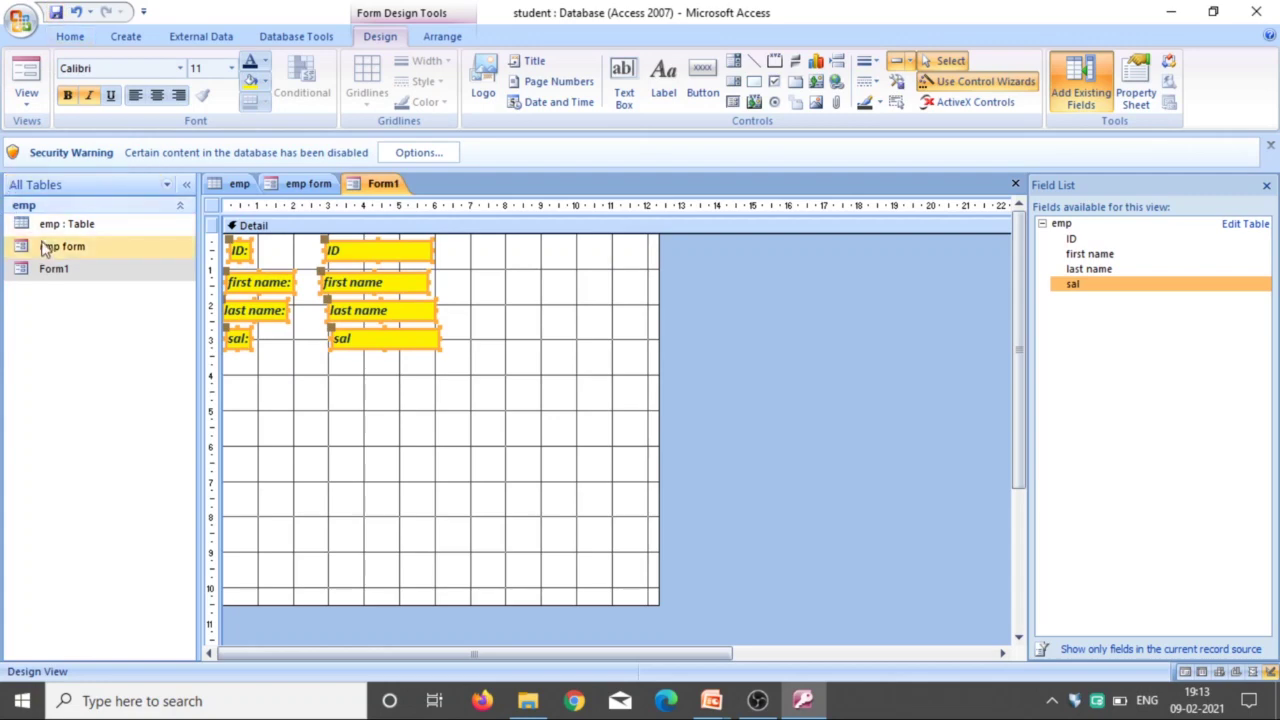
left_click(62, 275)
double_click(62, 272)
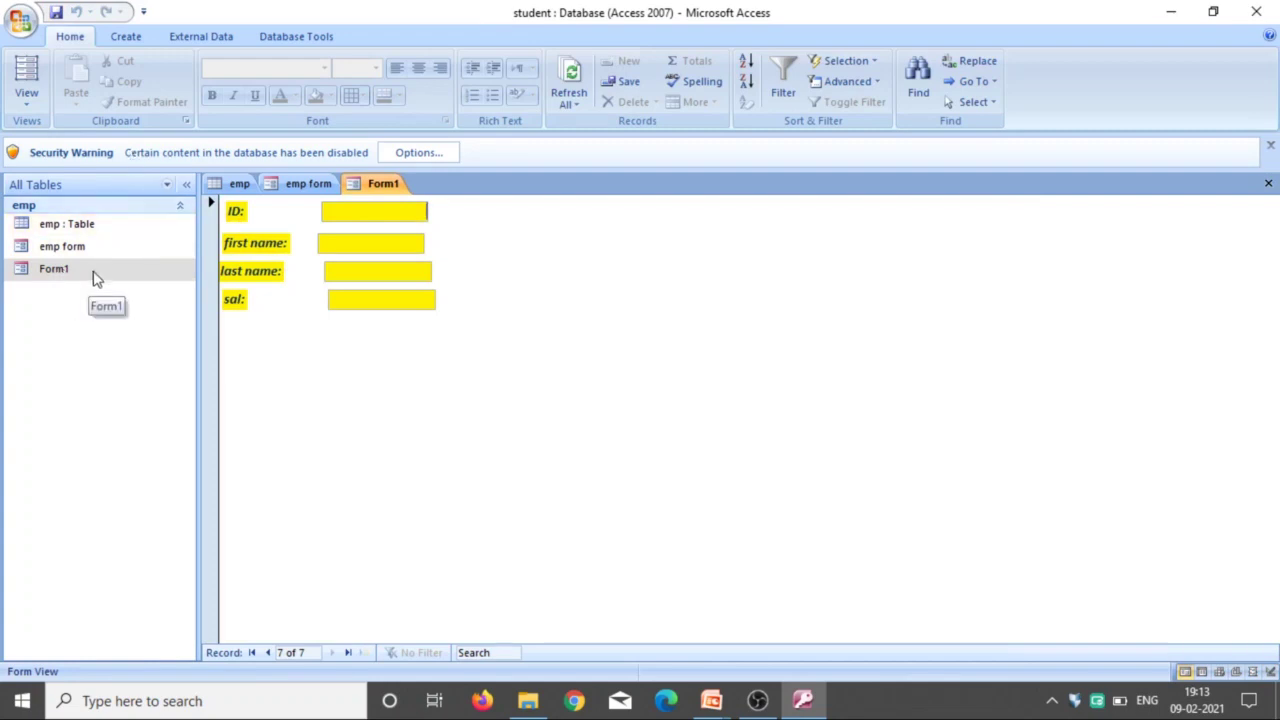
- Start the Form Wizard on the emp table and include only the ID, last name and sal fields, leaving out first name
left_click(130, 38)
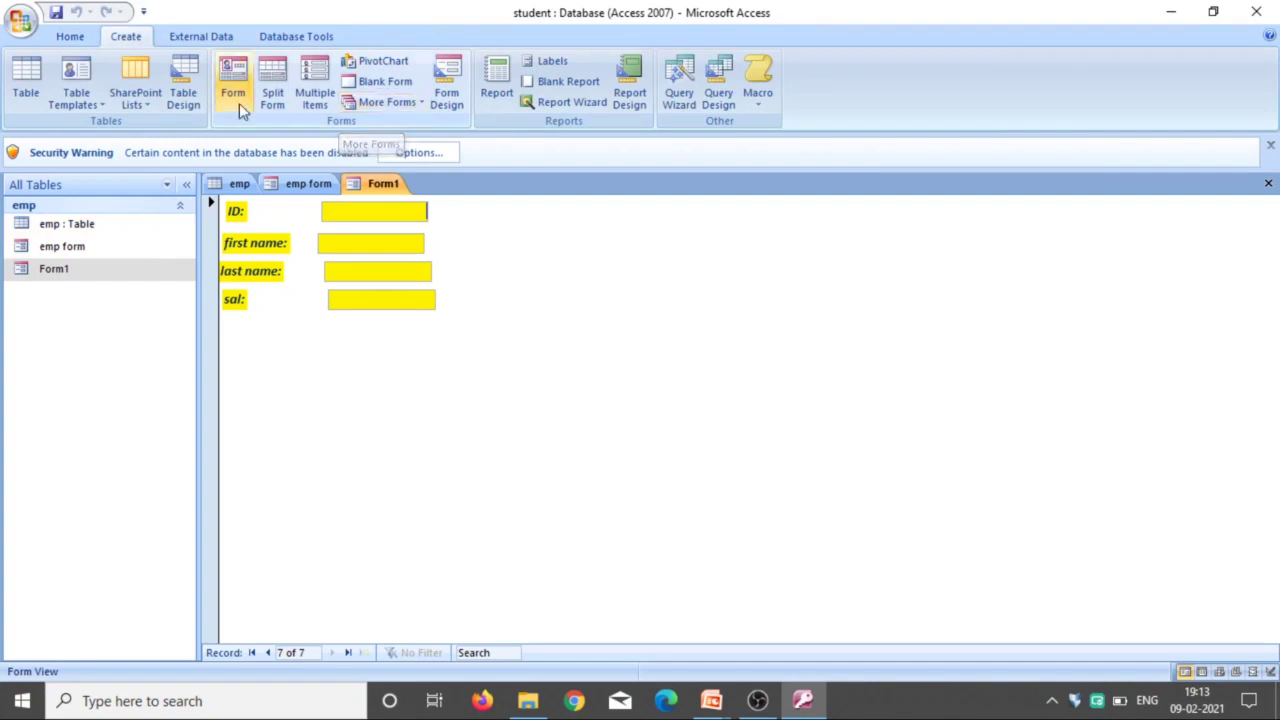
left_click(420, 104)
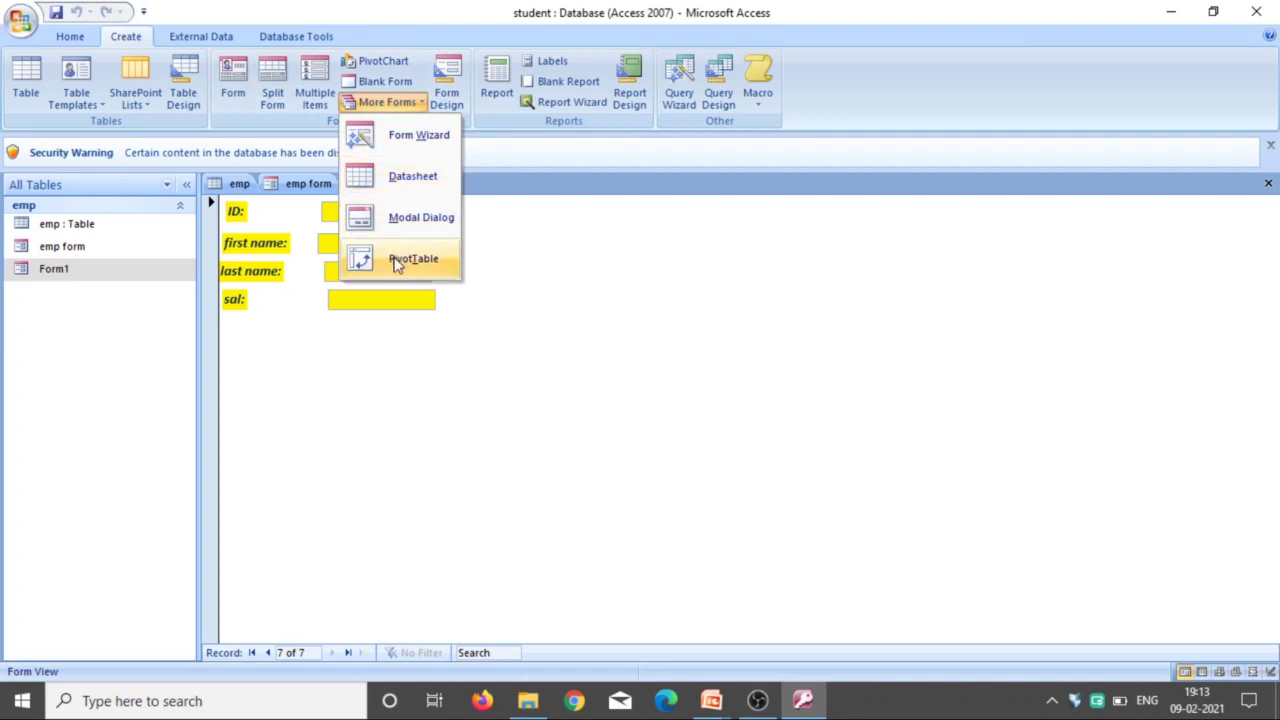
left_click(420, 136)
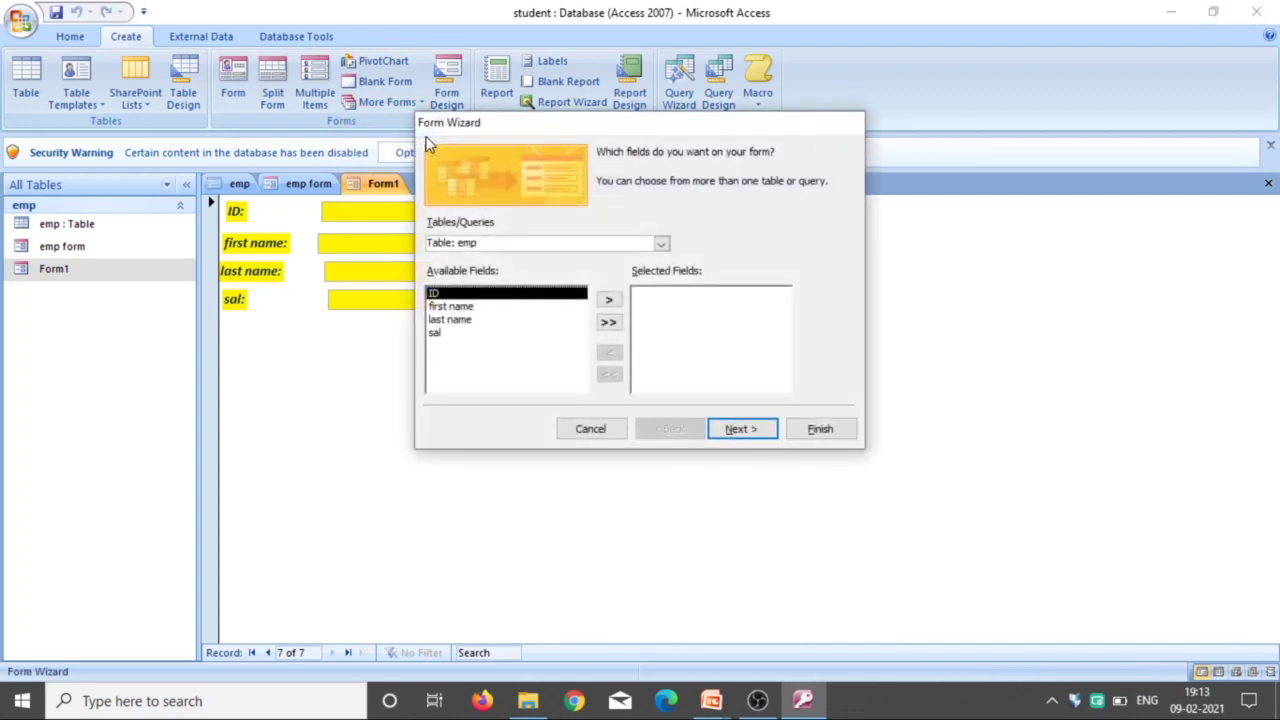
left_click(610, 324)
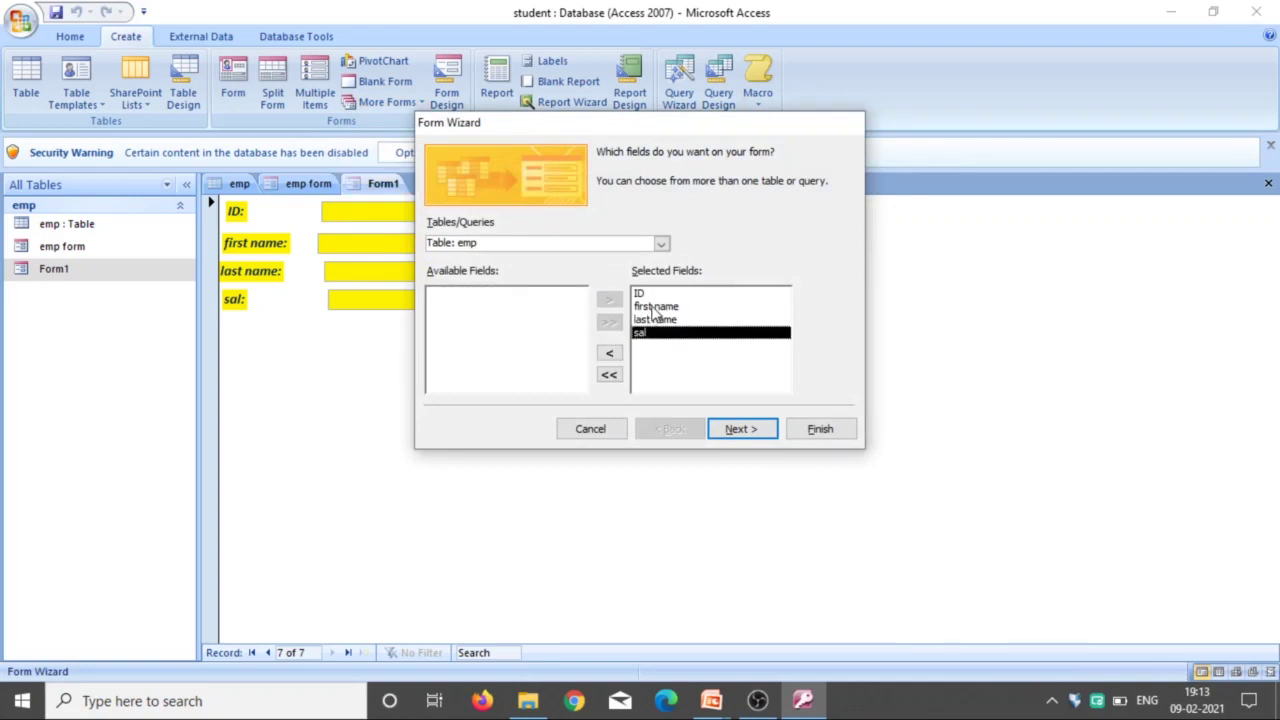
left_click(652, 309)
left_click(610, 356)
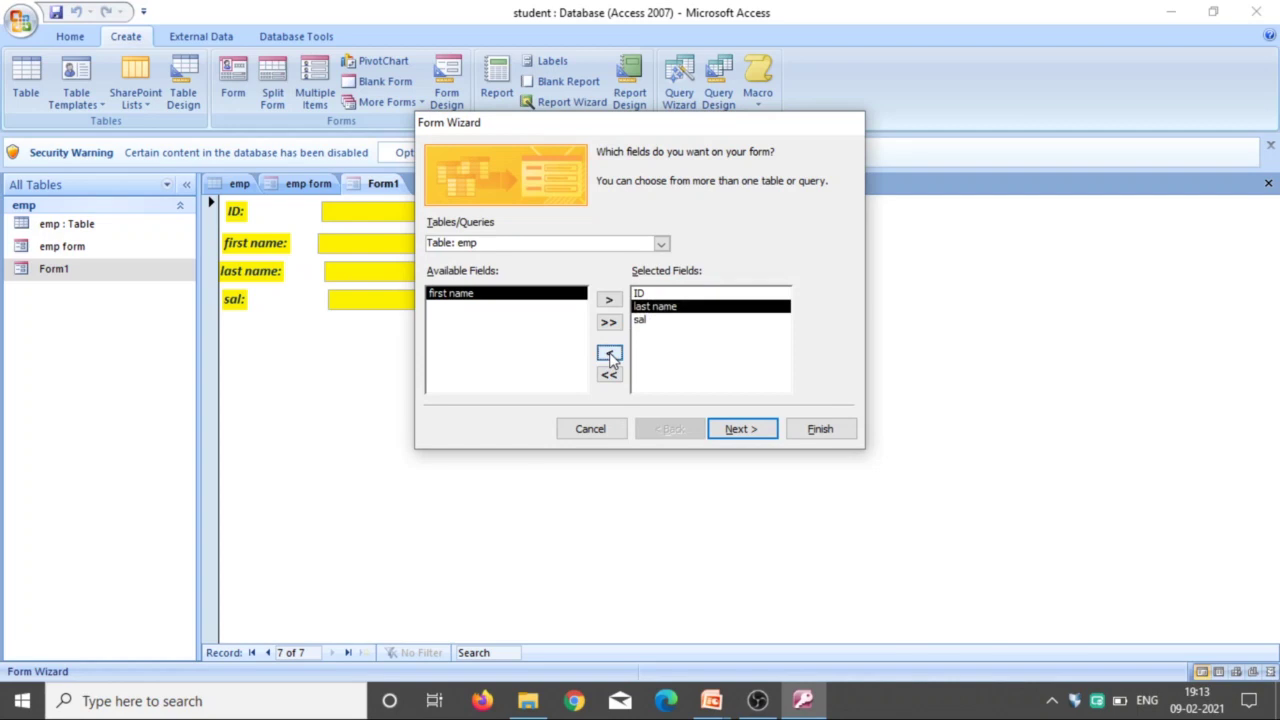
- Complete the wizard with the Columnar layout, the Office style and the title emp1, opening the form to view information
left_click(733, 433)
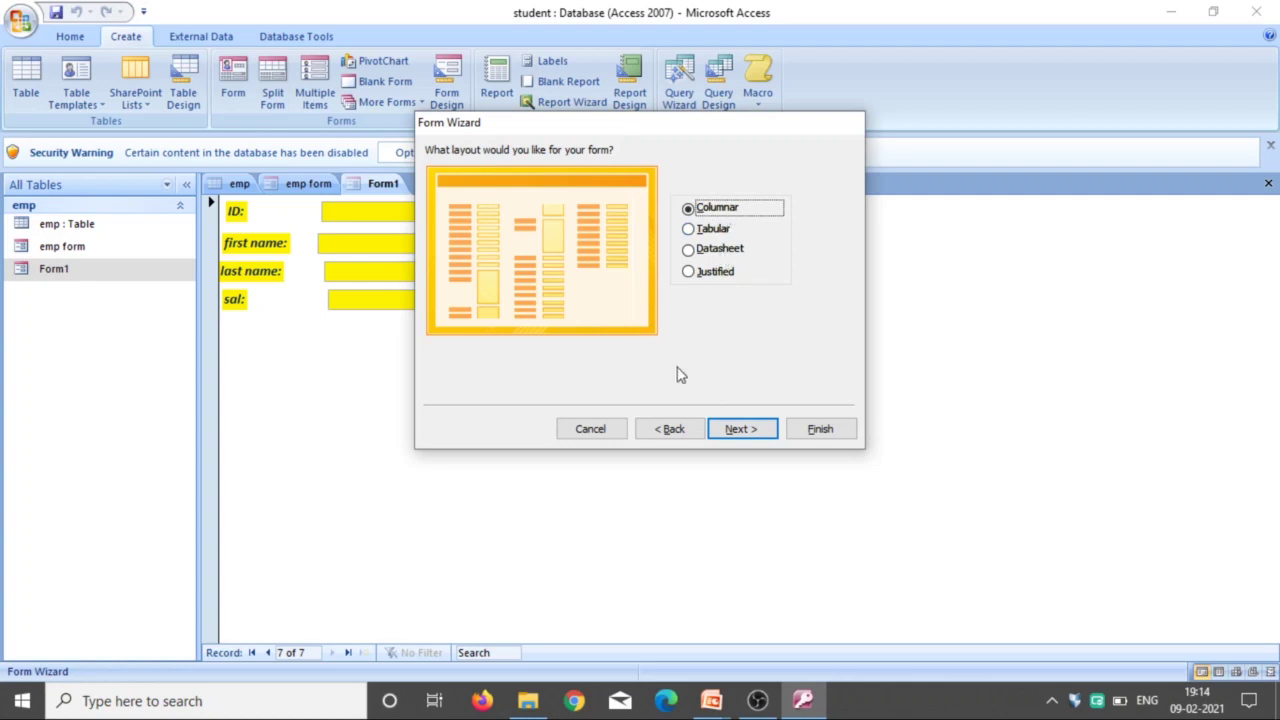
left_click(742, 438)
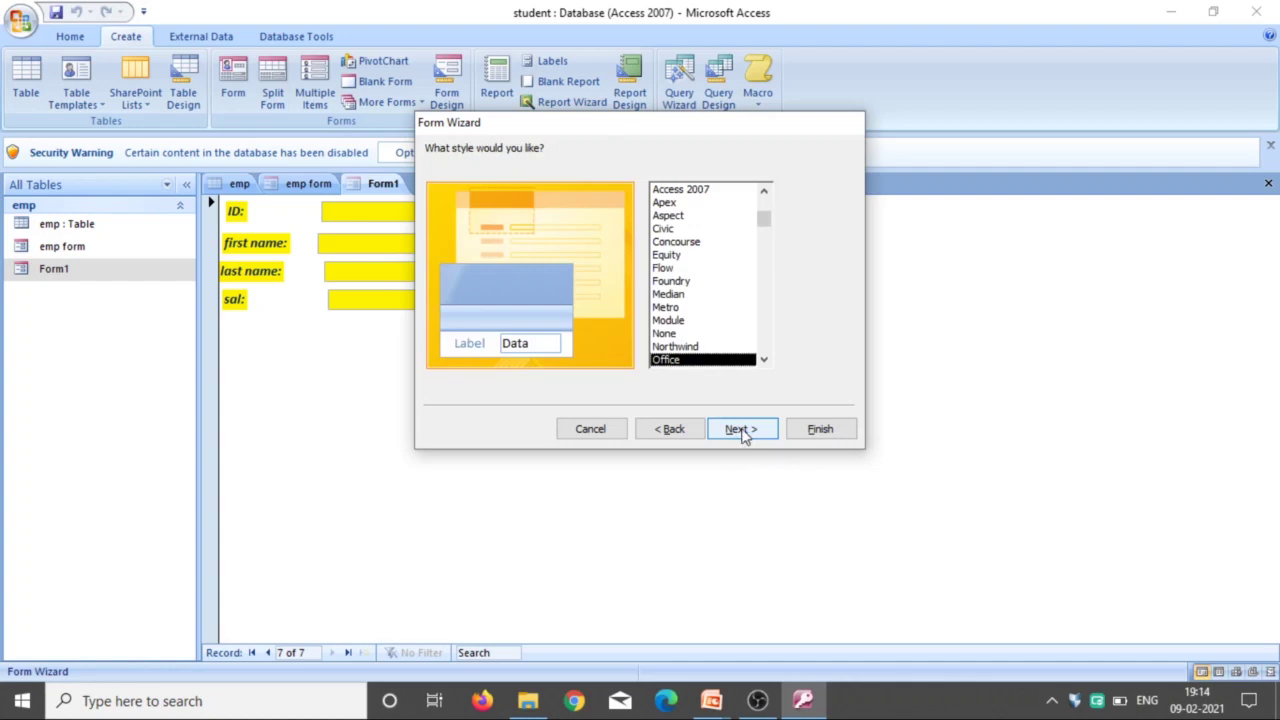
left_click(742, 432)
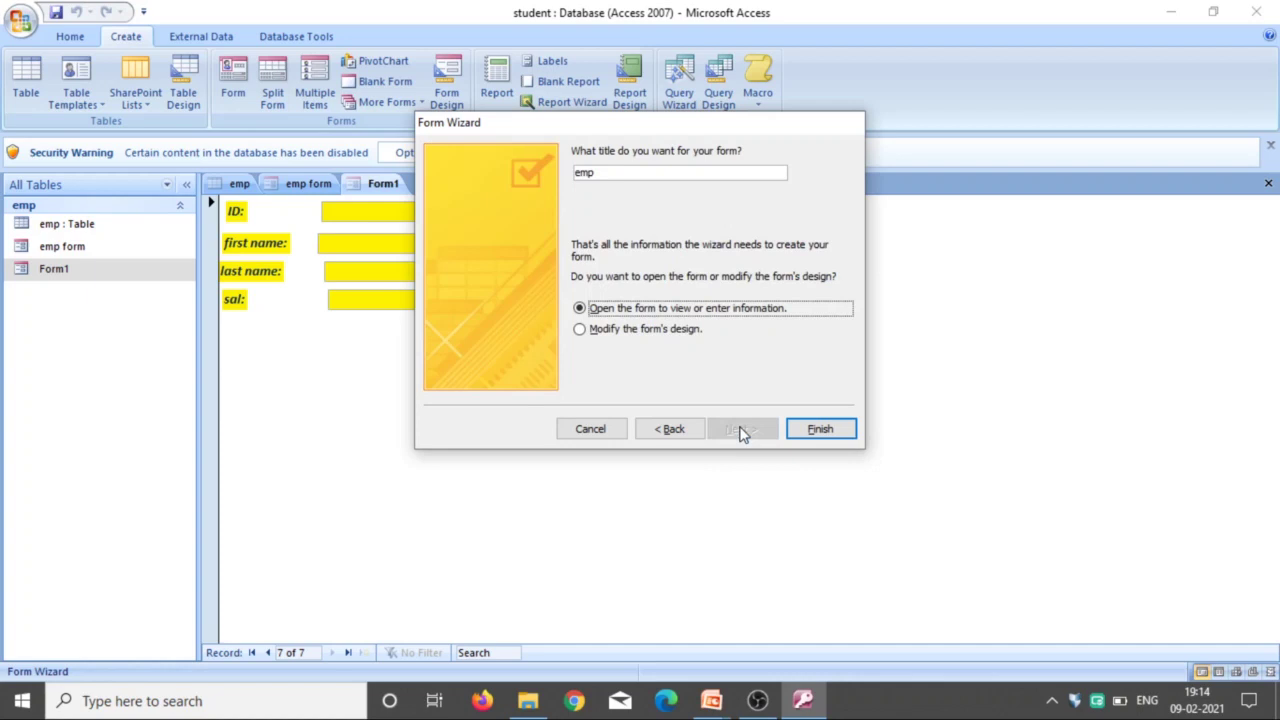
left_click(604, 174)
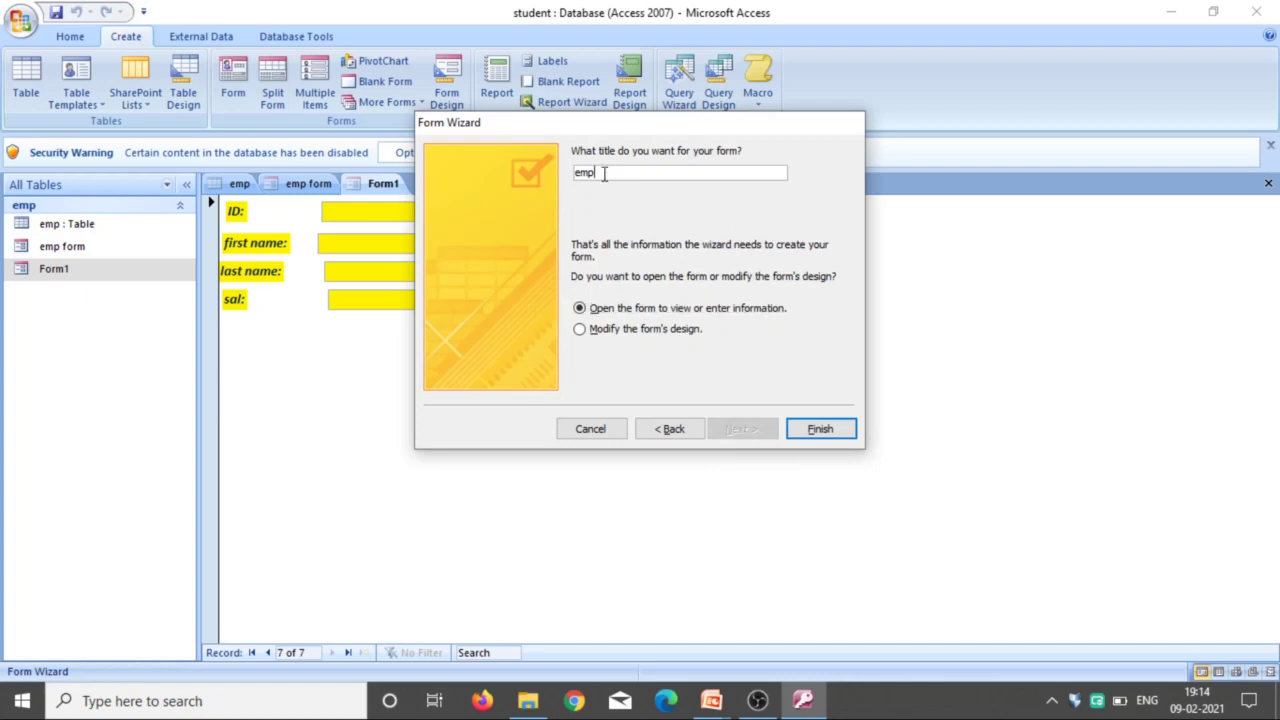
type("1")
left_click(821, 429)
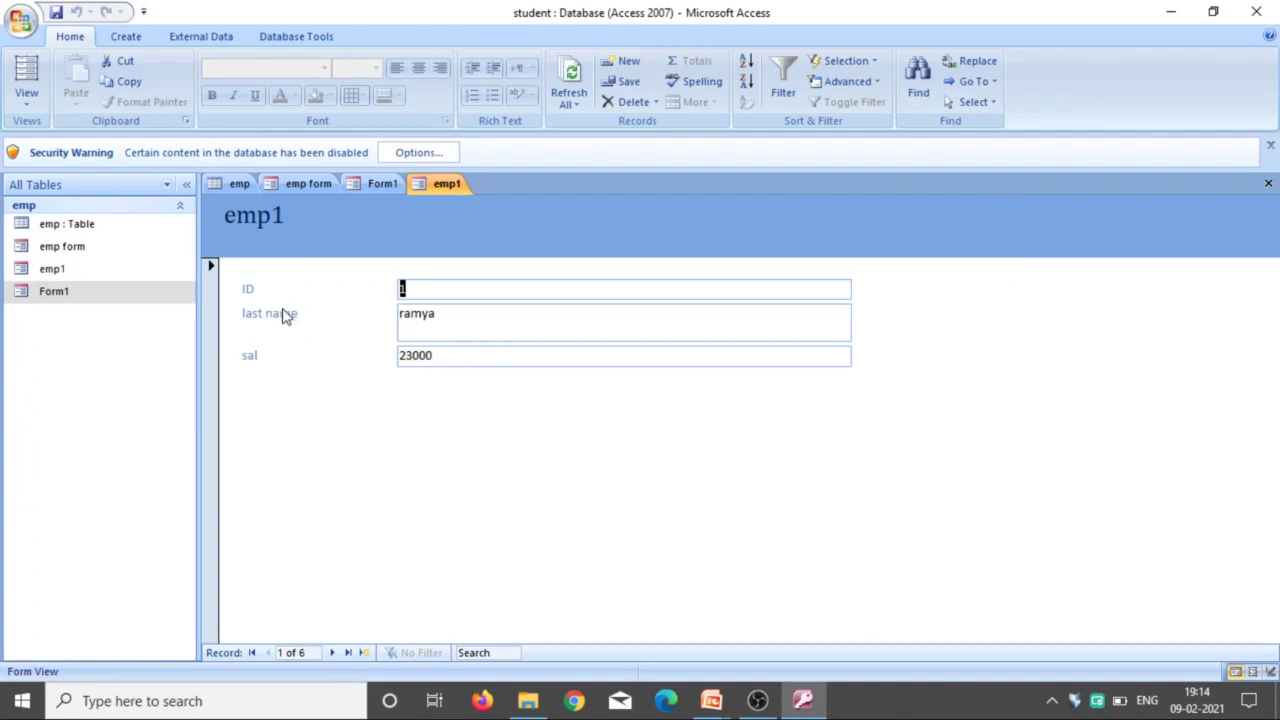
- Browse forward through the employee records in the emp1 form to the last one
left_click(332, 653)
left_click(333, 658)
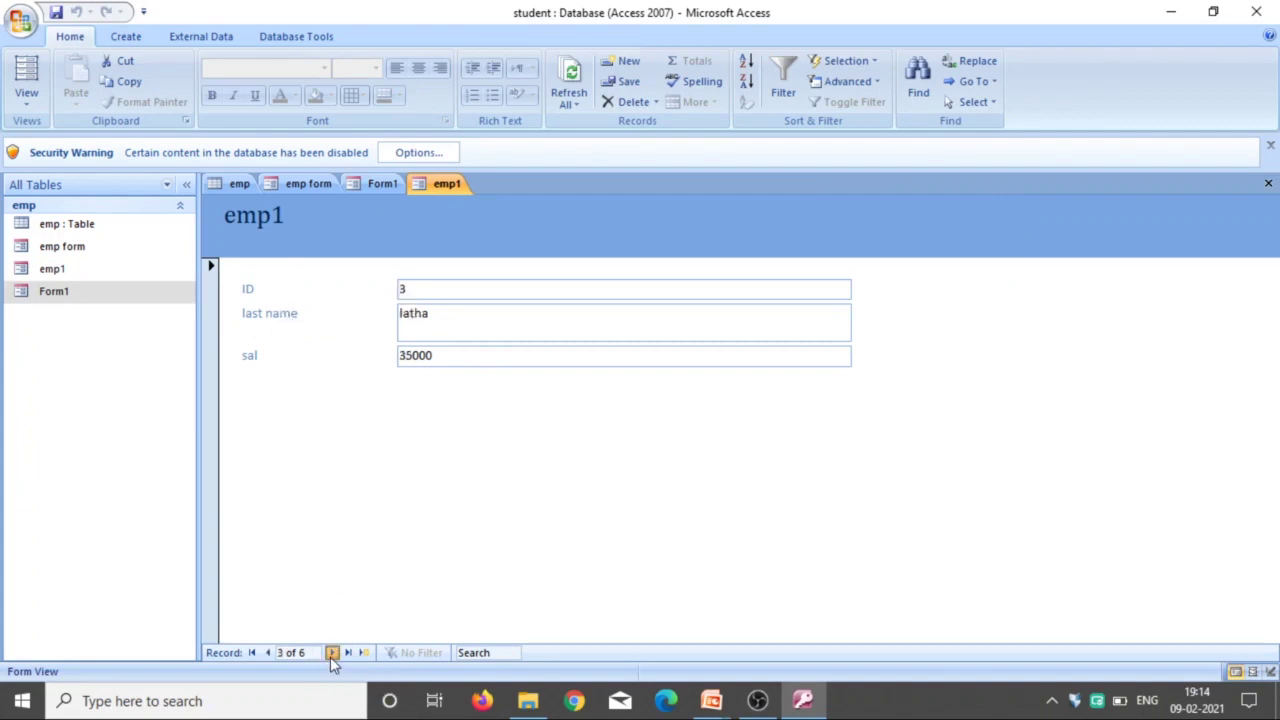
left_click(333, 658)
left_click(333, 658)
left_click(333, 658)
- Add a new record in the emp1 form with ID 7, the employee's last name and sal 32000, and save it
left_click(365, 653)
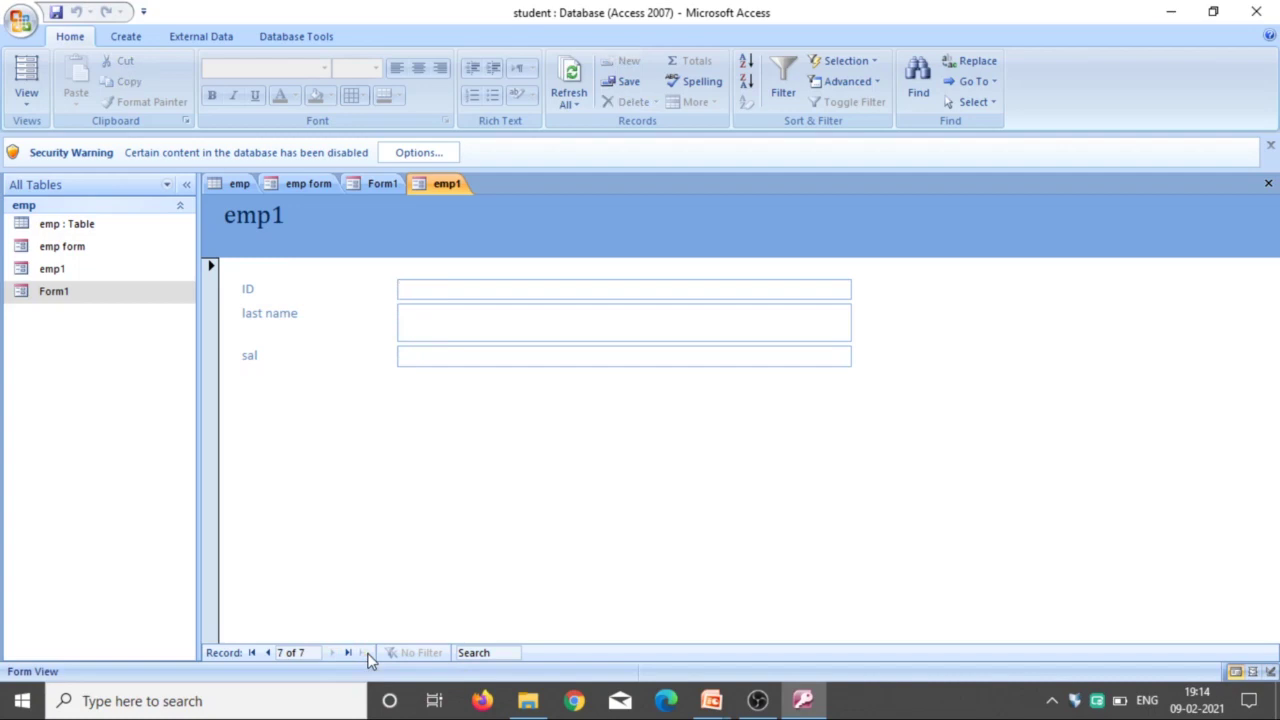
type("7")
left_click(437, 335)
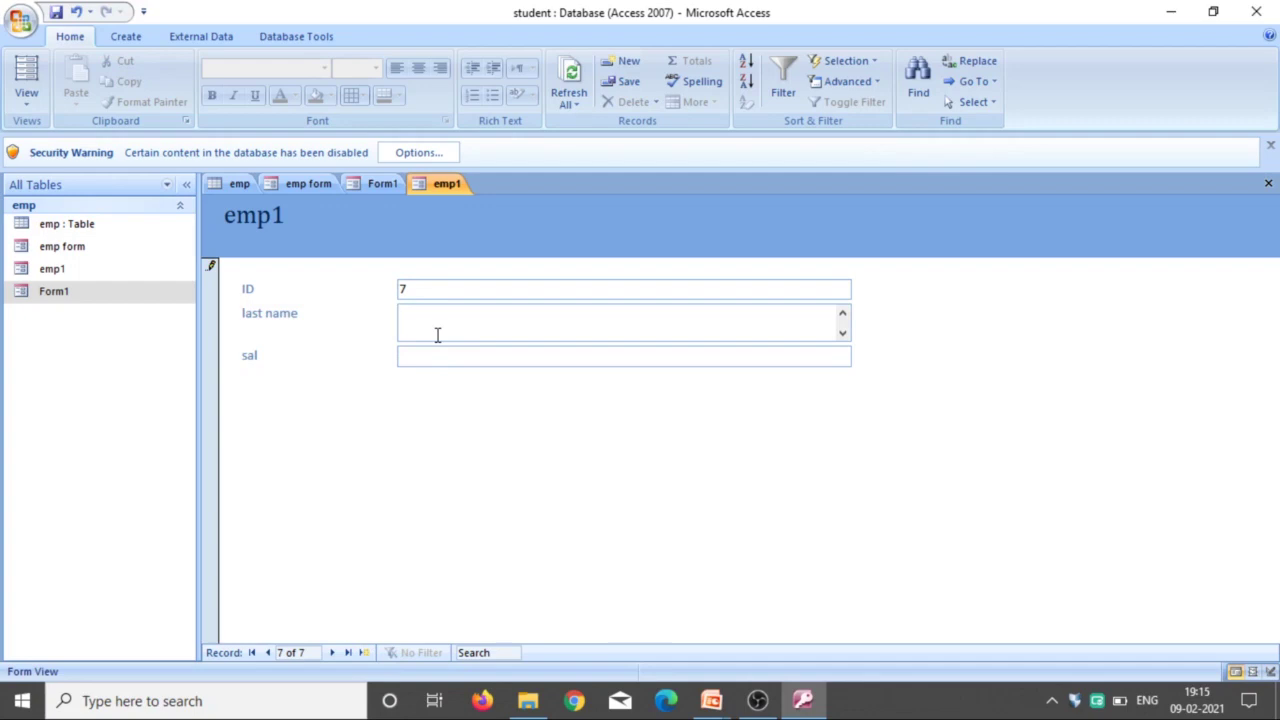
type("ramya")
left_click(447, 359)
type("32000")
left_click(57, 13)
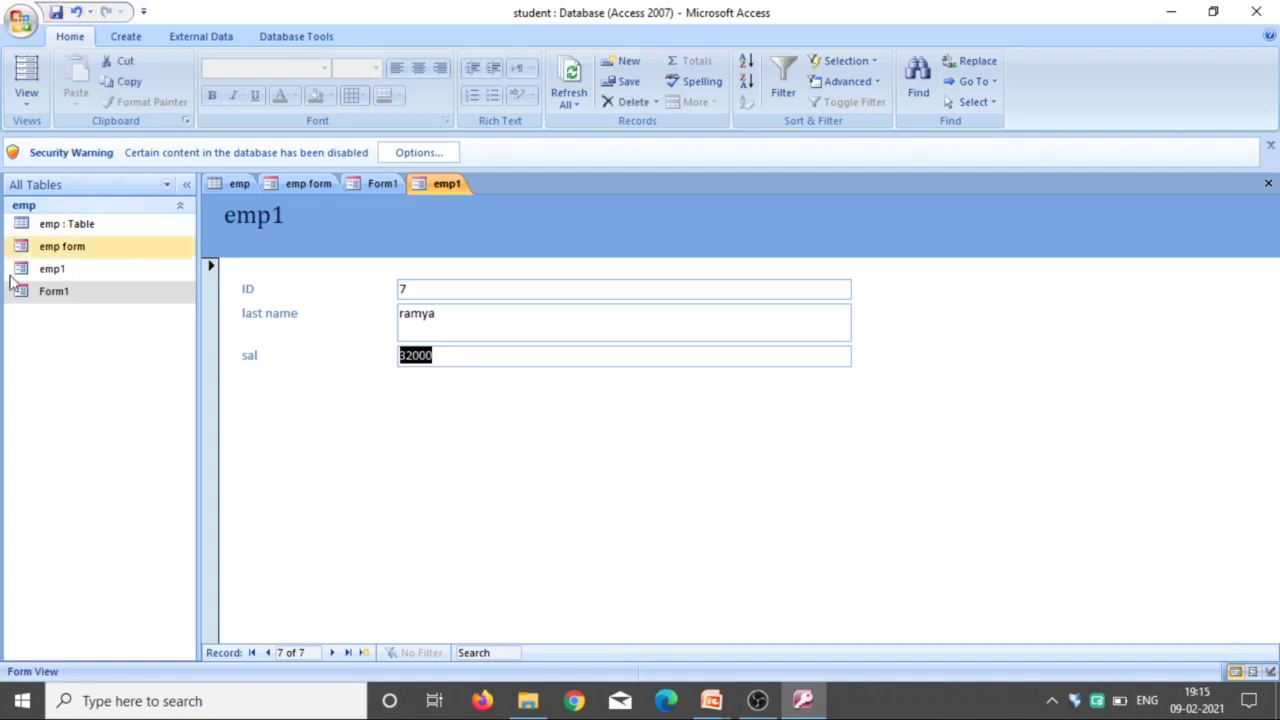
- Open the emp table, refresh its data and examine the record with ID 7, selecting the whole datasheet
double_click(66, 224)
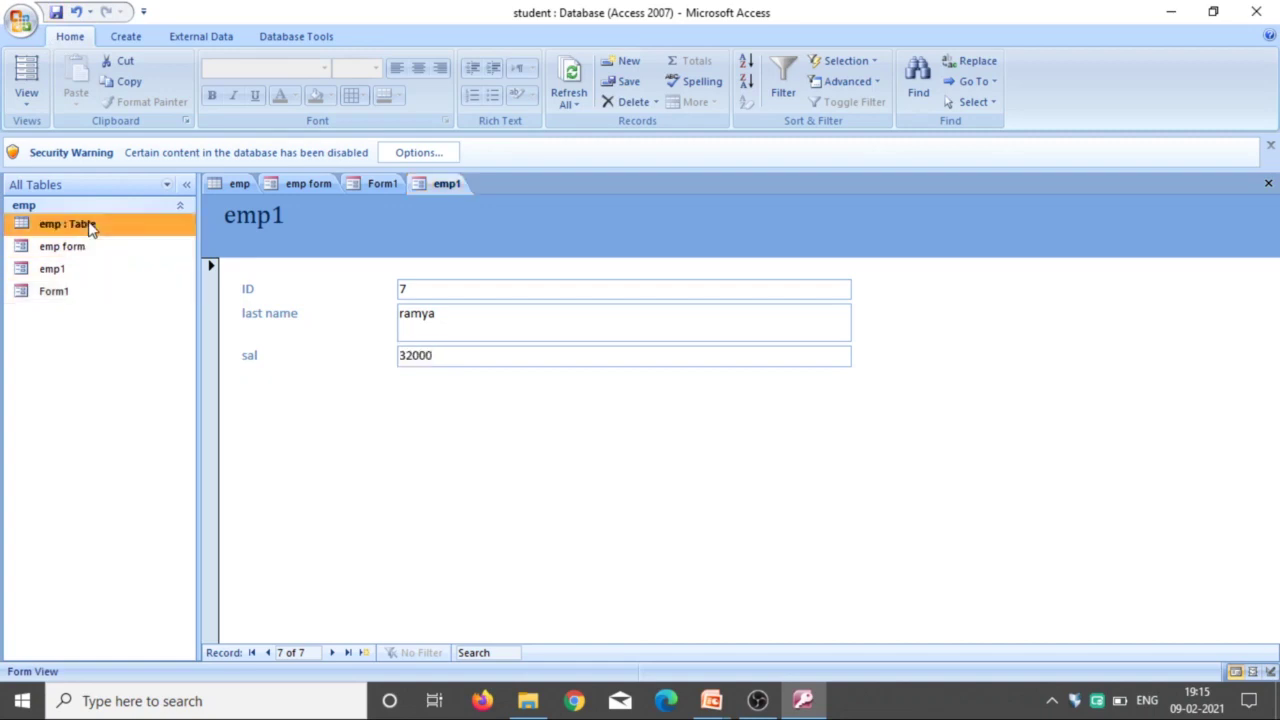
left_click(570, 88)
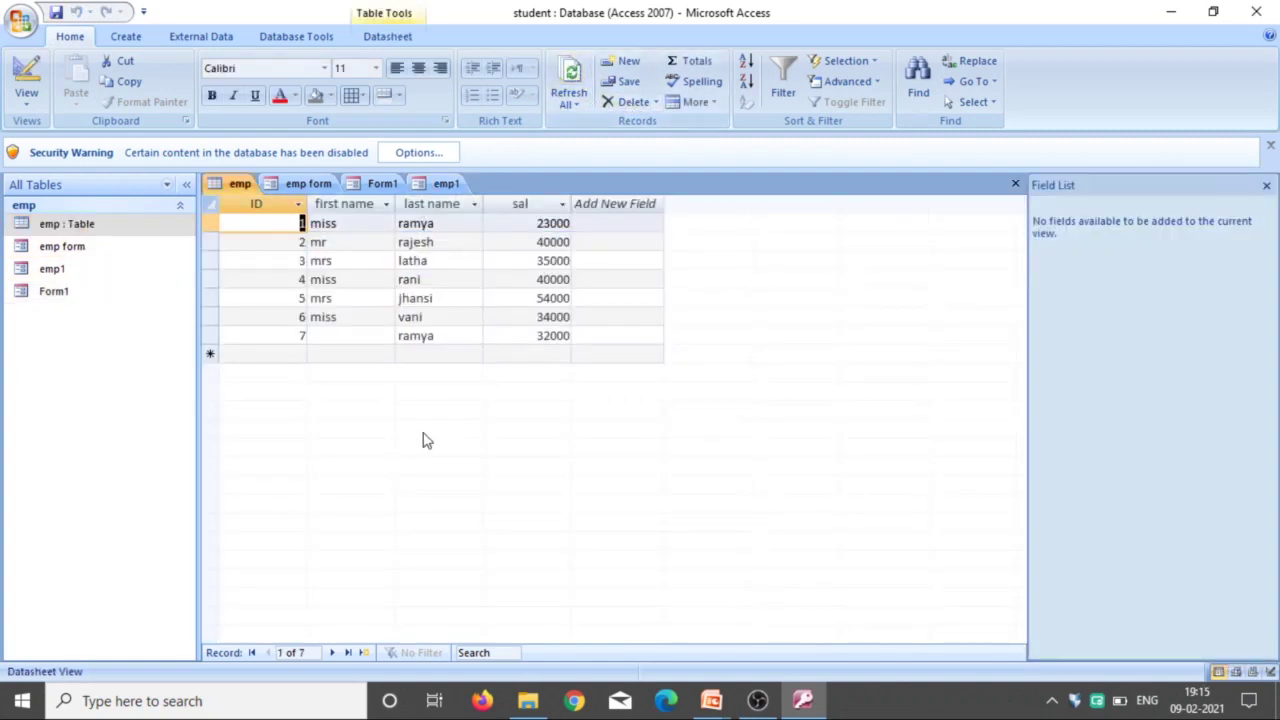
left_click(337, 335)
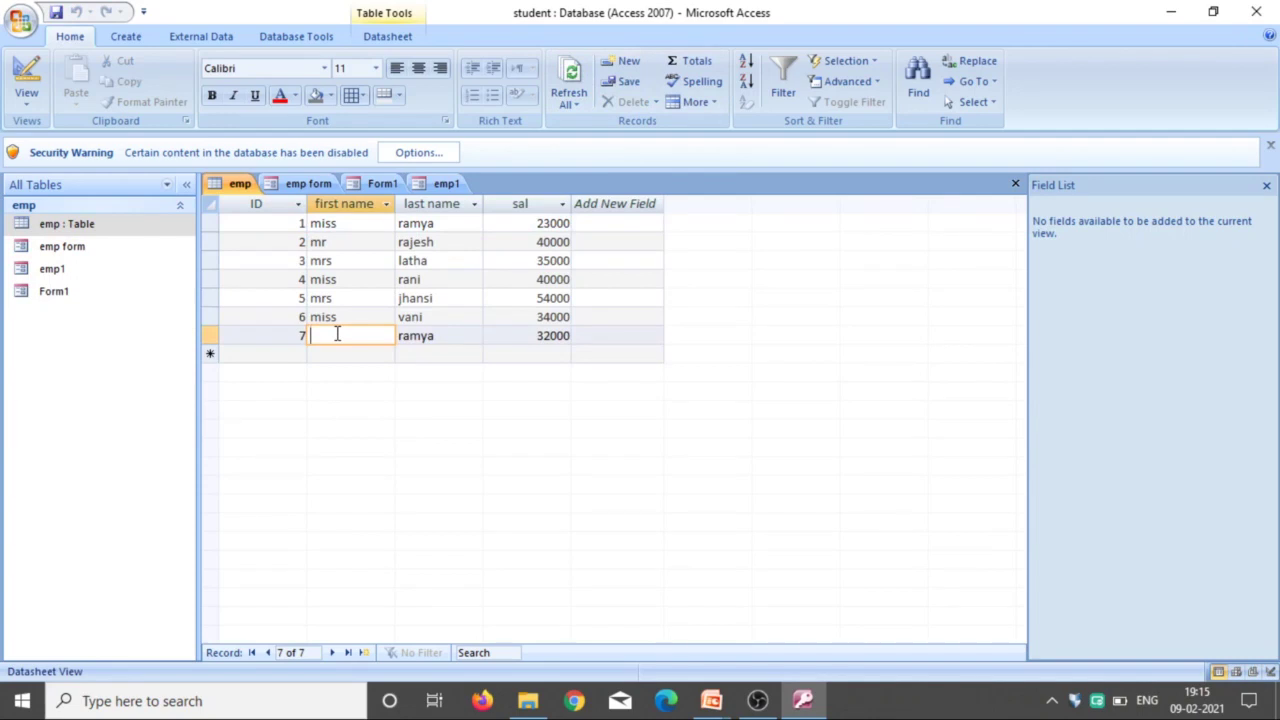
left_click(210, 203)
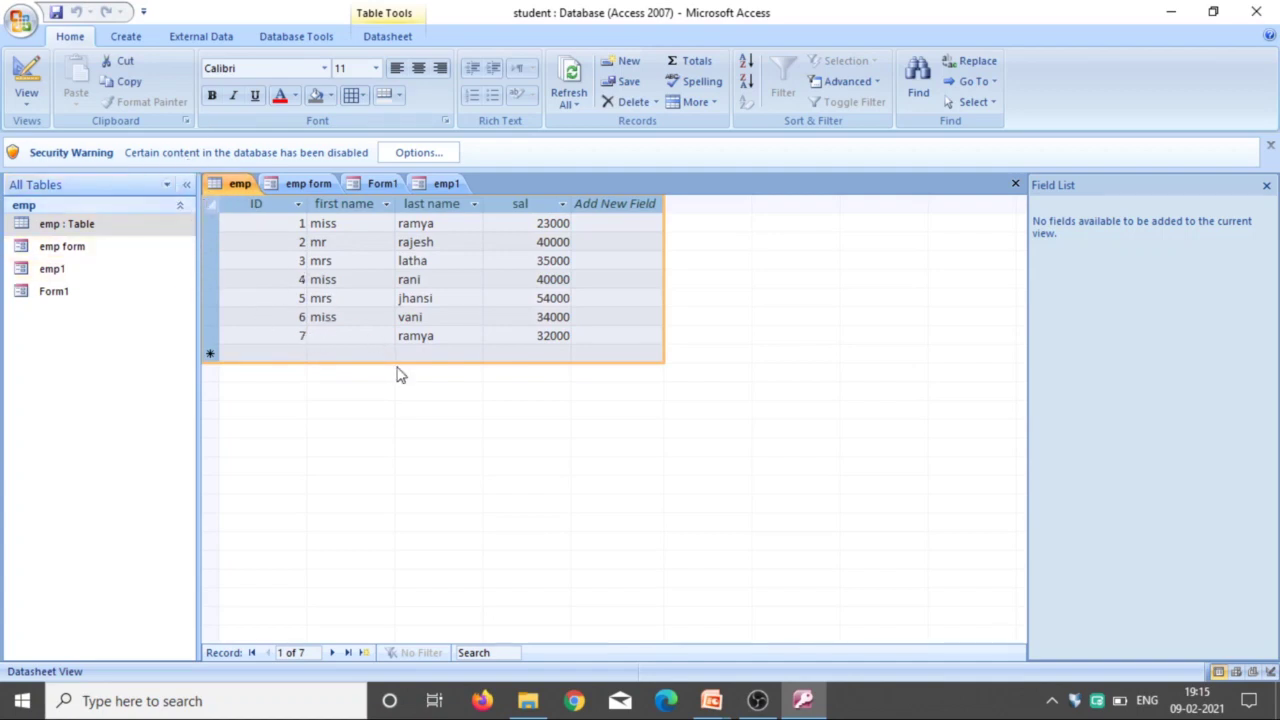
- Enter mis as the first name of the record with ID 7 in the emp table and save it
left_click(344, 336)
type("mis")
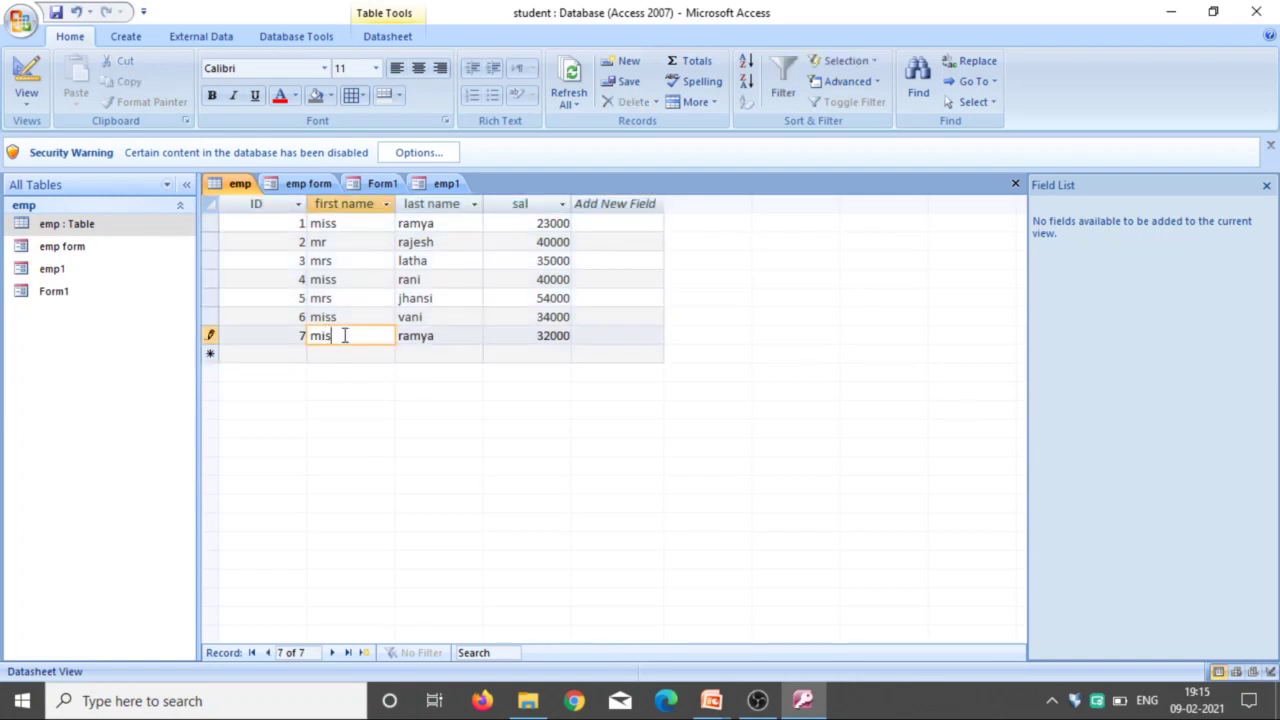
left_click(56, 14)
- View the emp form and create a new blank table in the database
left_click(278, 187)
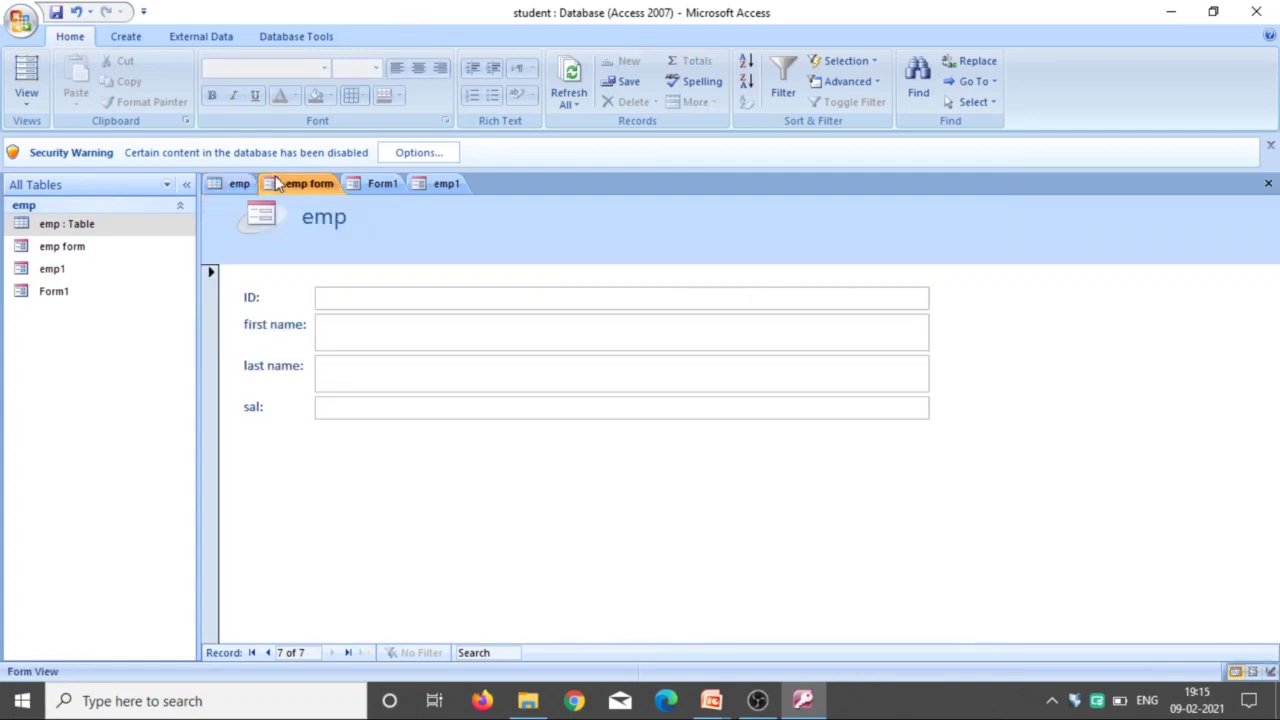
left_click(126, 38)
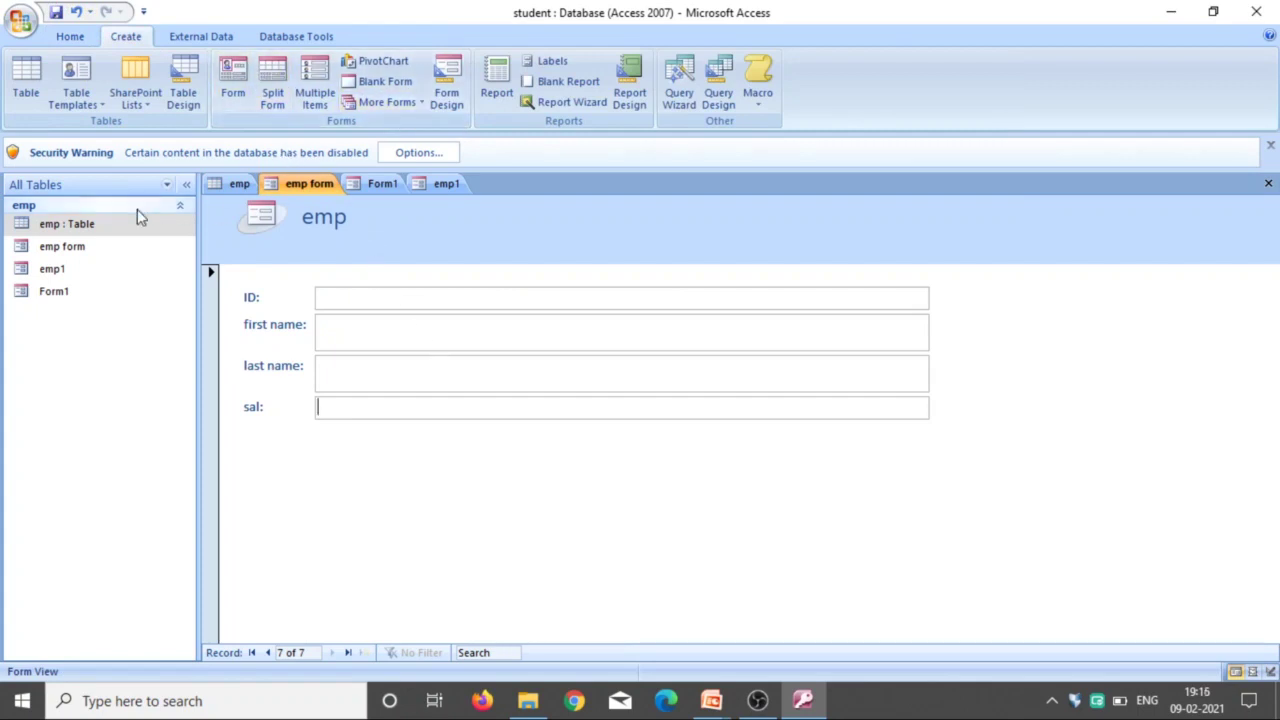
left_click(117, 279)
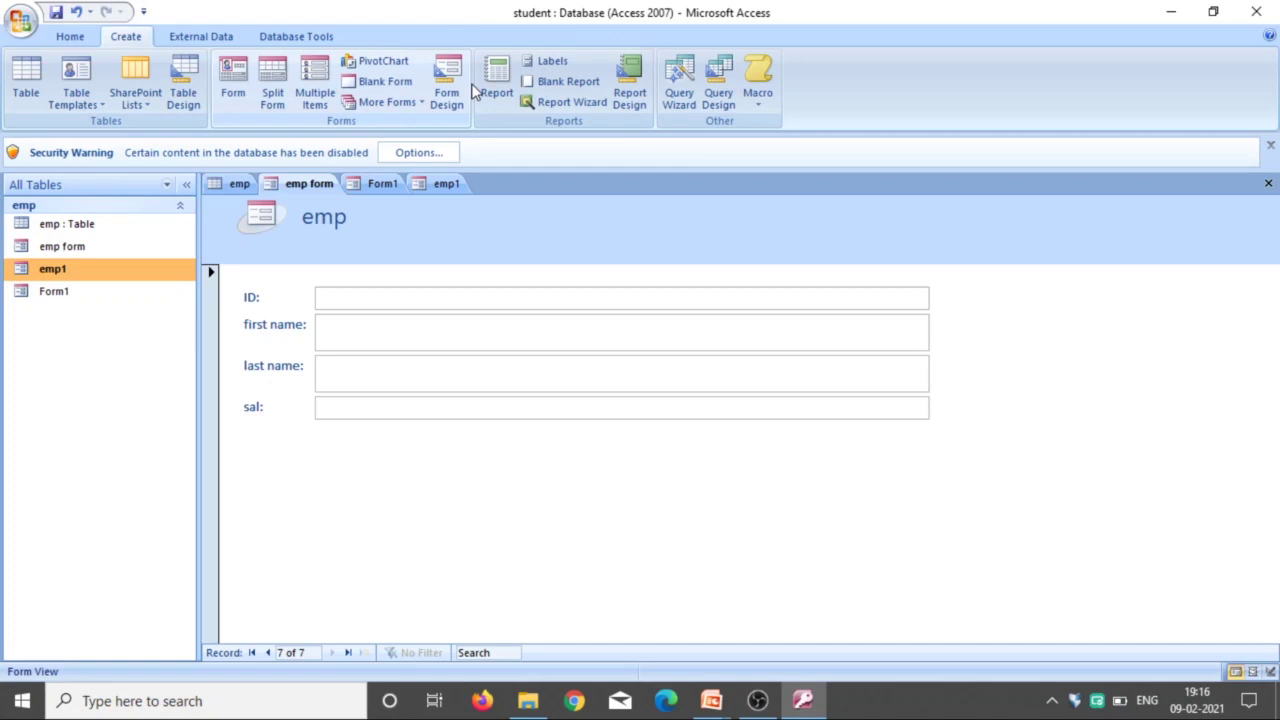
left_click(77, 292)
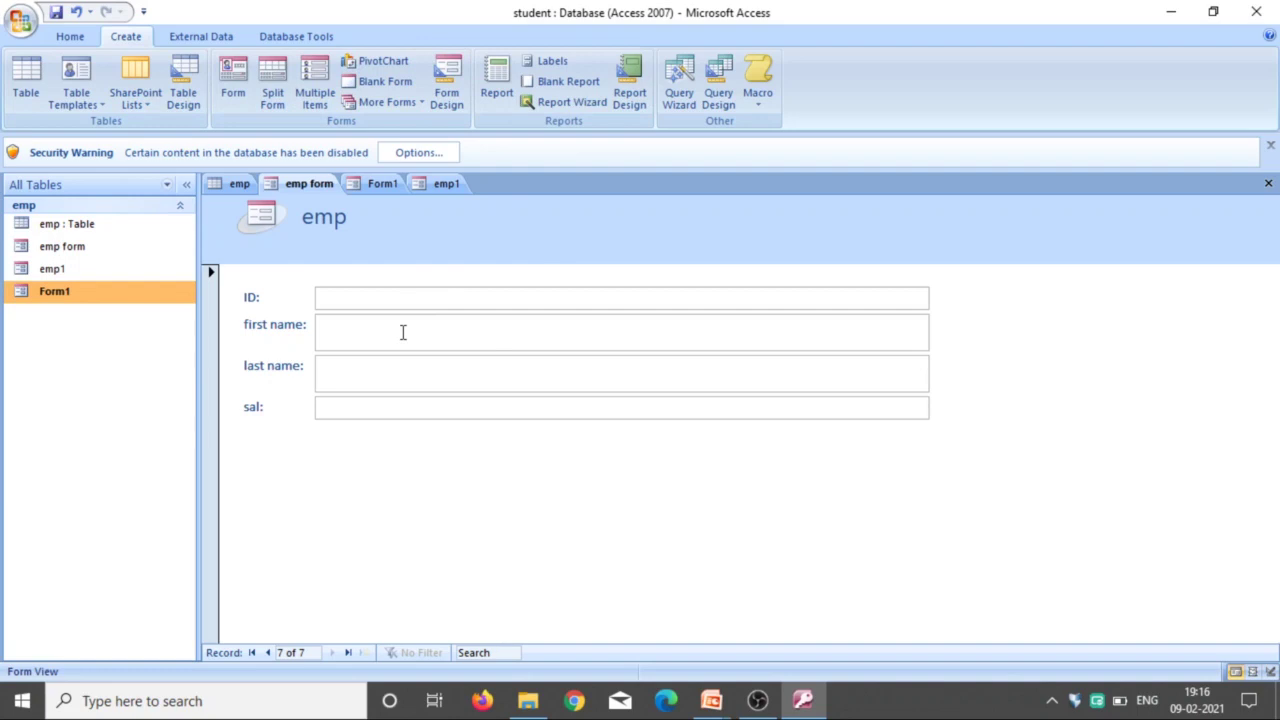
left_click(28, 78)
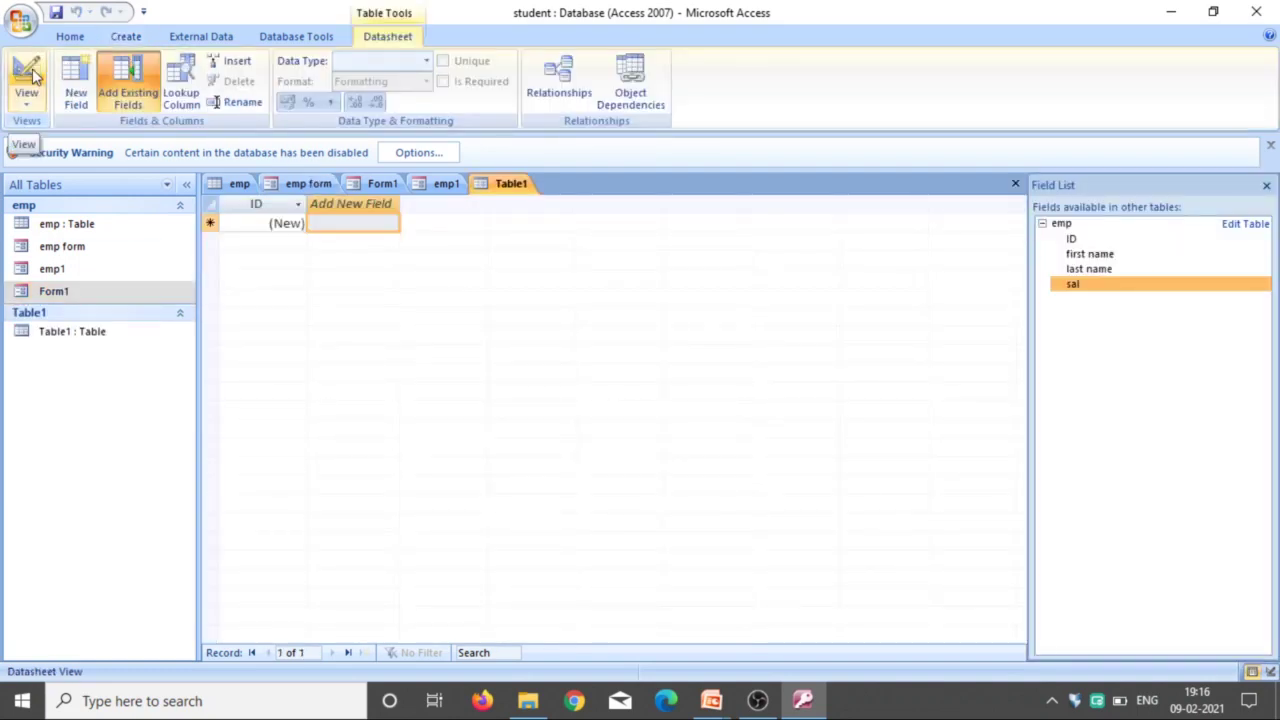
- Return to the emp table and compare the first name entries of the records with ID 1 and 7
left_click(103, 230)
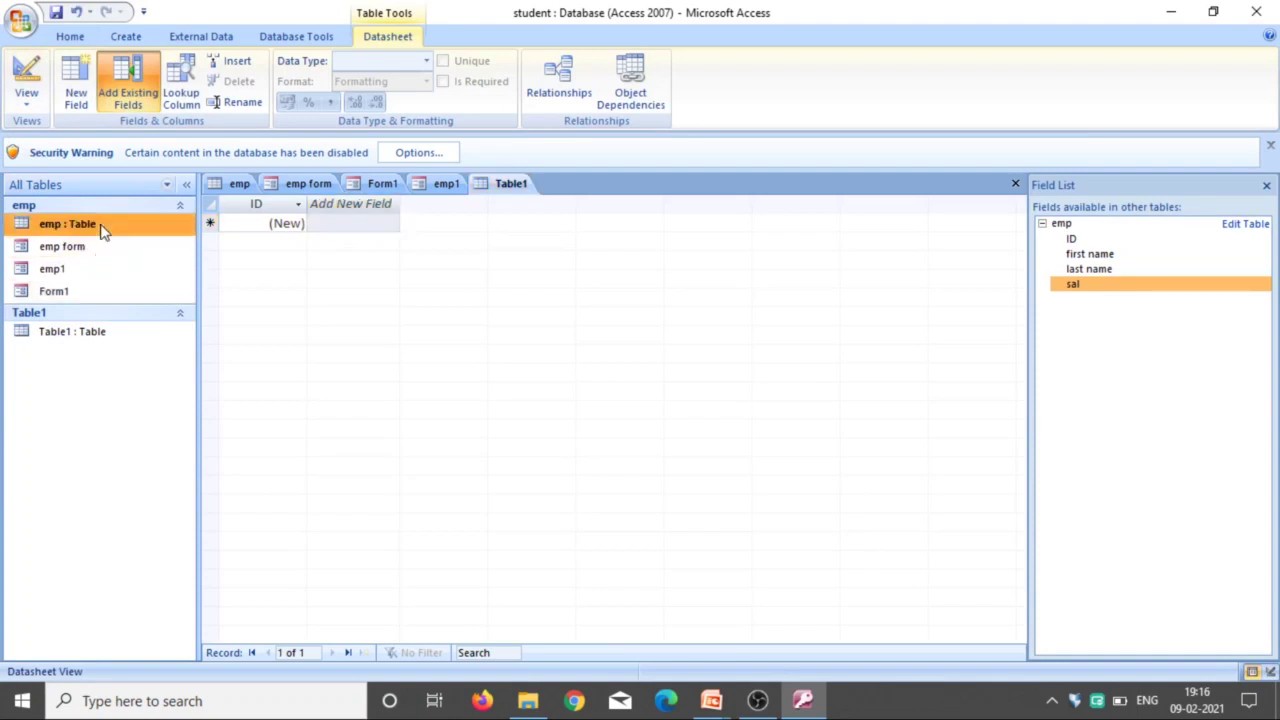
double_click(103, 230)
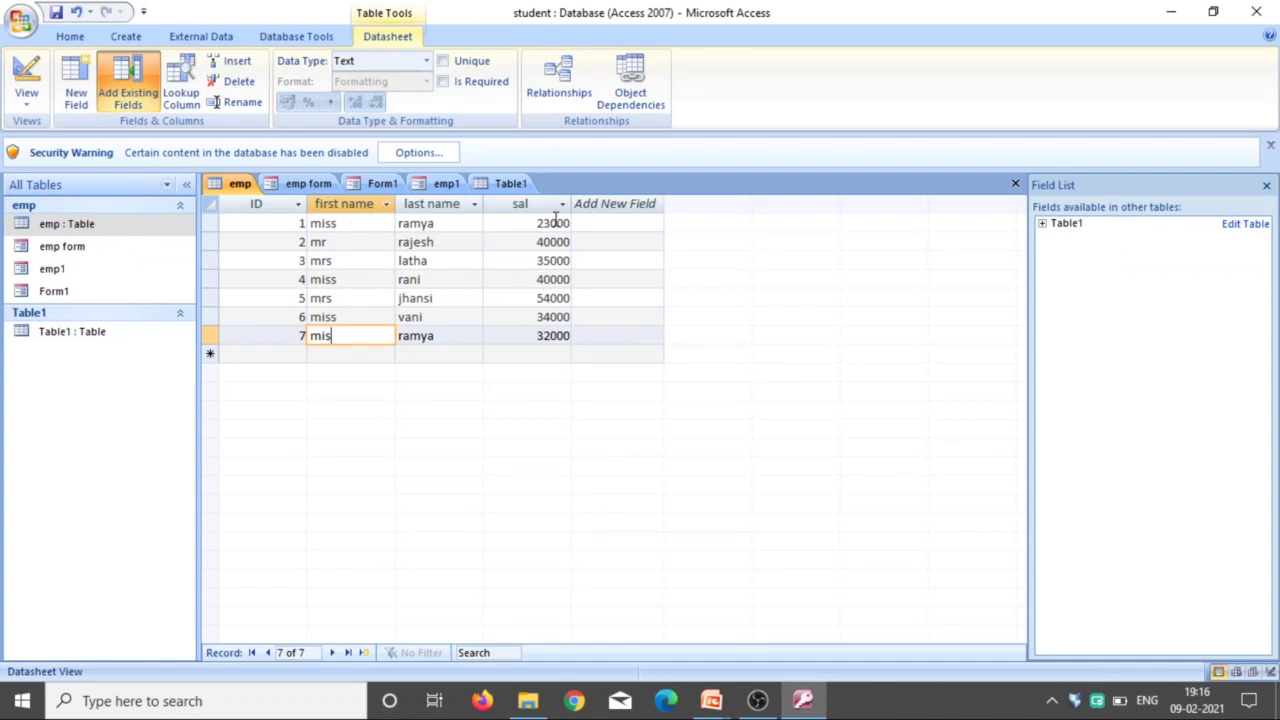
left_click(322, 225)
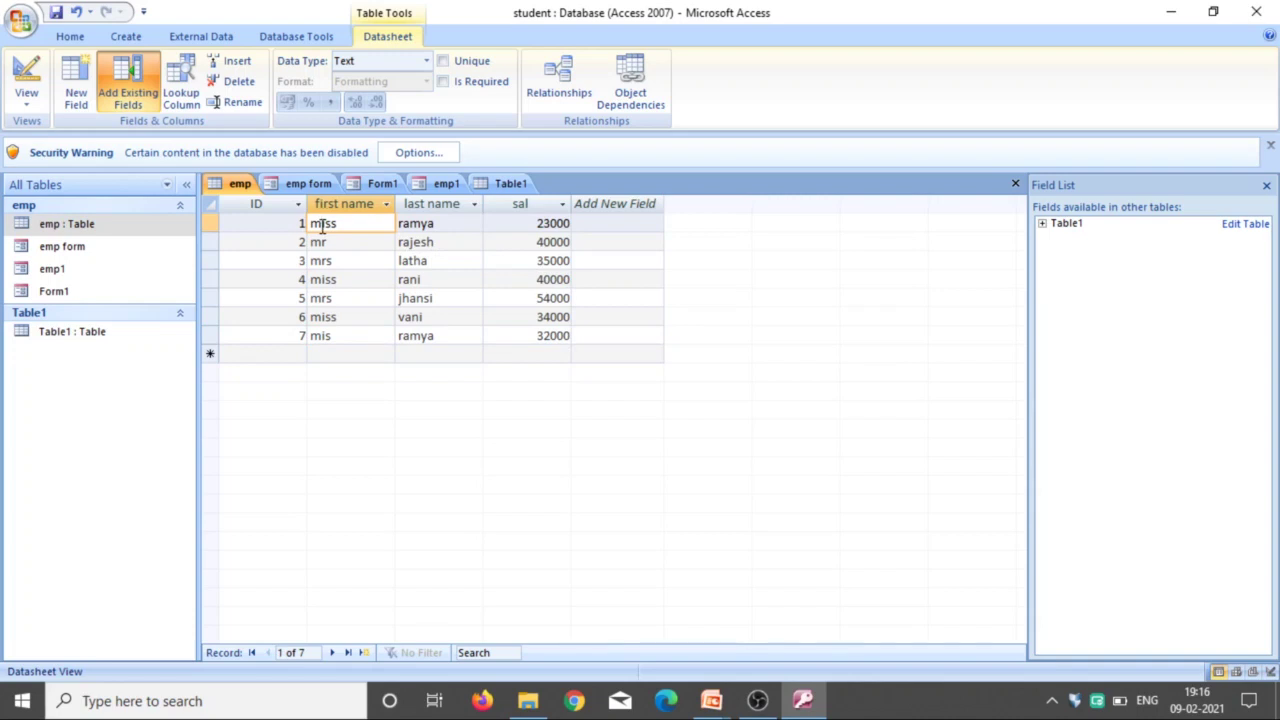
left_click(336, 338)
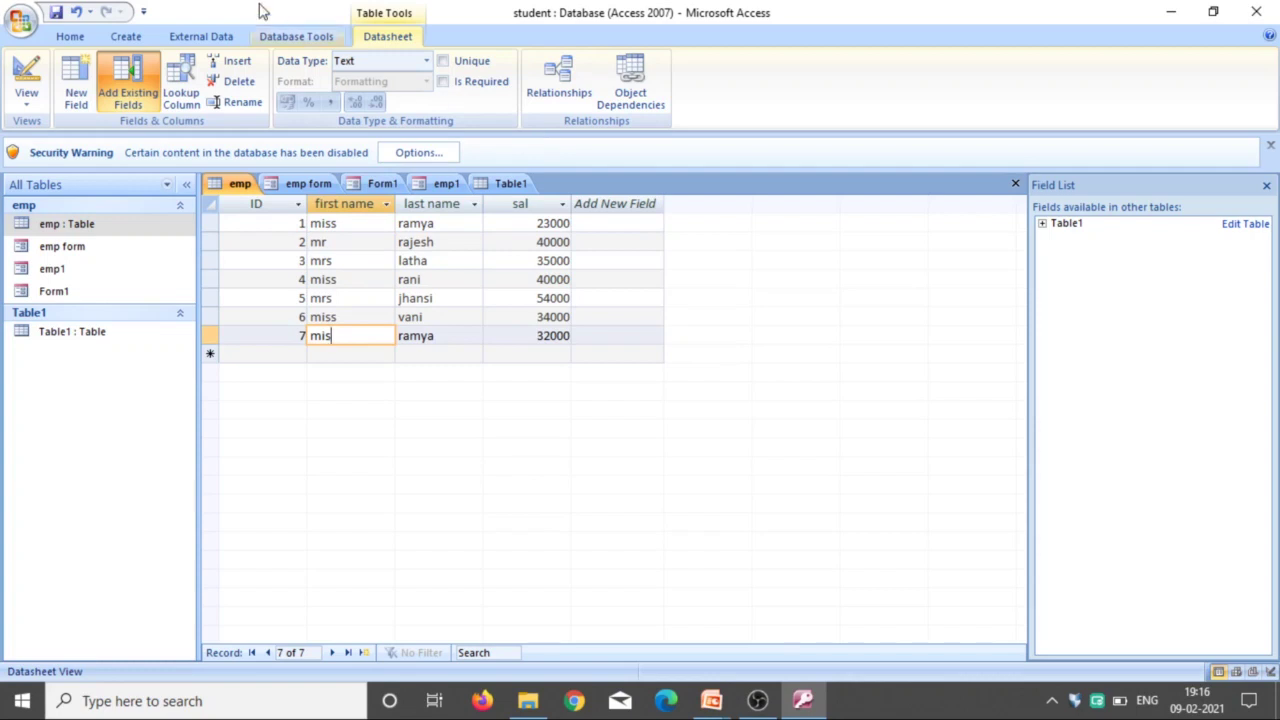
- Open Find and Replace for the emp table's first name field and find the next whole-field match of miss
left_click(125, 37)
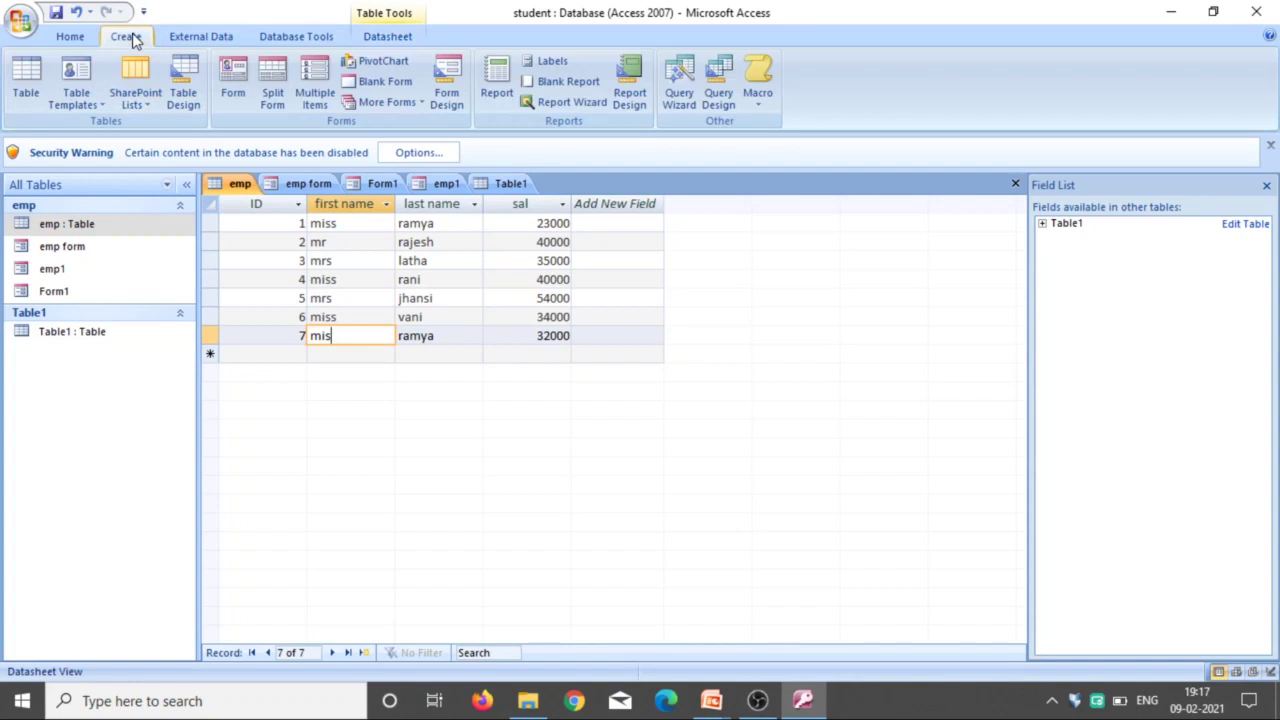
left_click(66, 38)
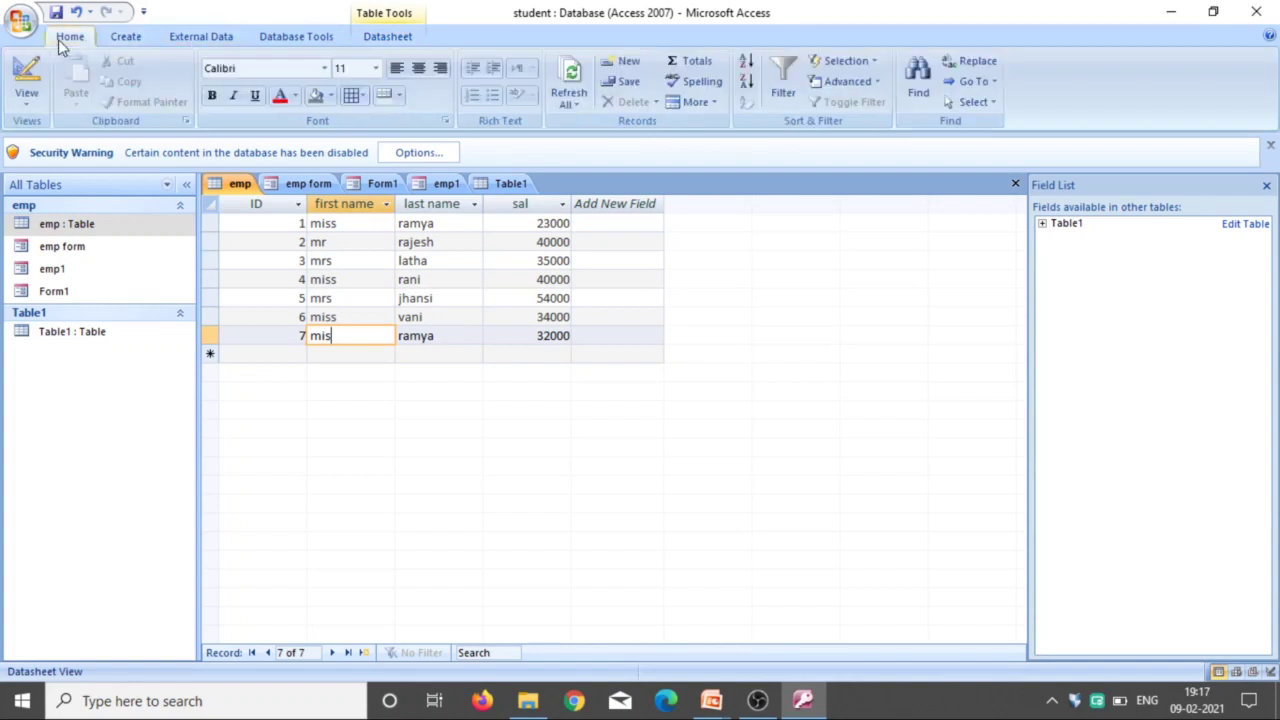
left_click(975, 62)
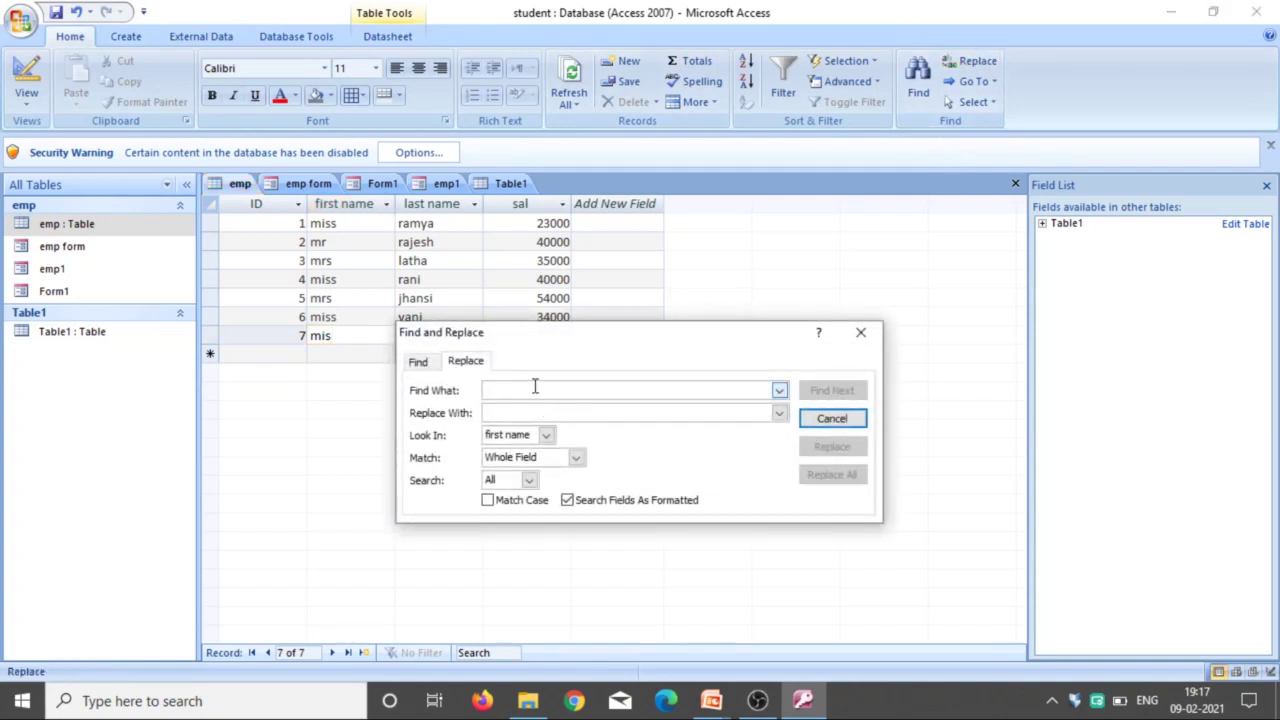
type("m")
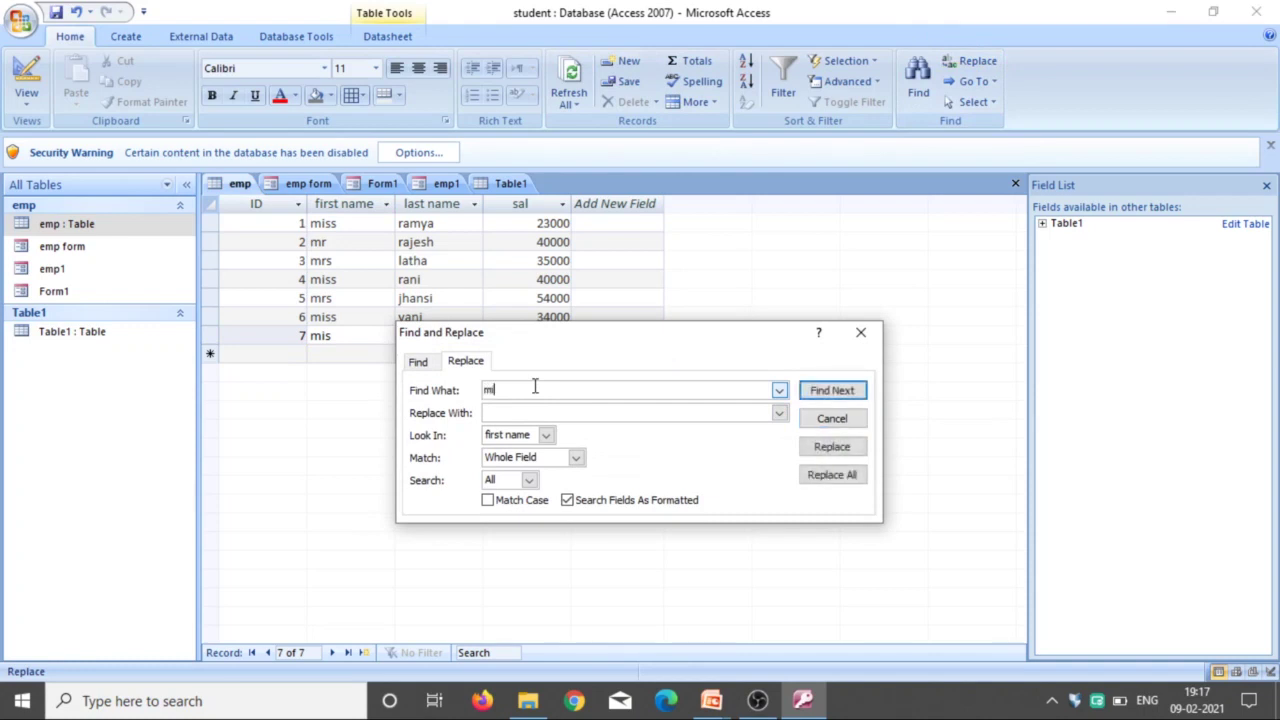
type("iss")
left_click(842, 393)
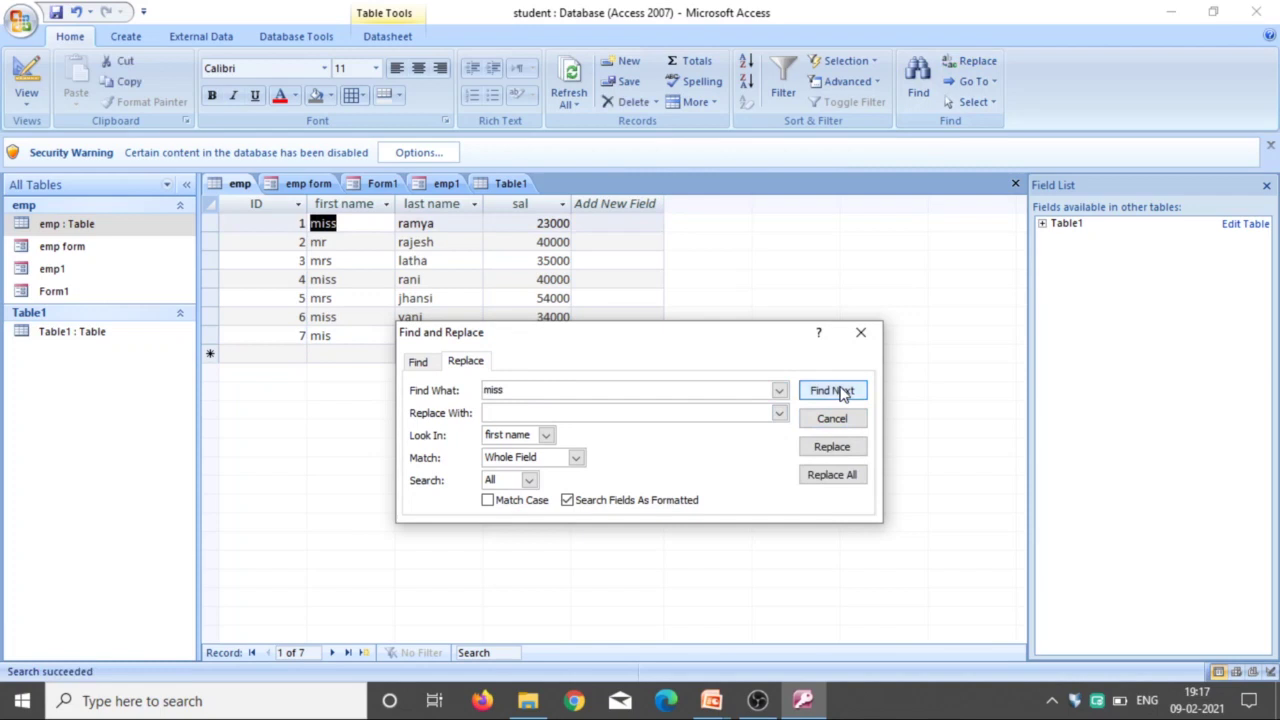
- Replace all occurrences of miss with mis in the first name field and close Find and Replace
left_click(542, 413)
type("mis")
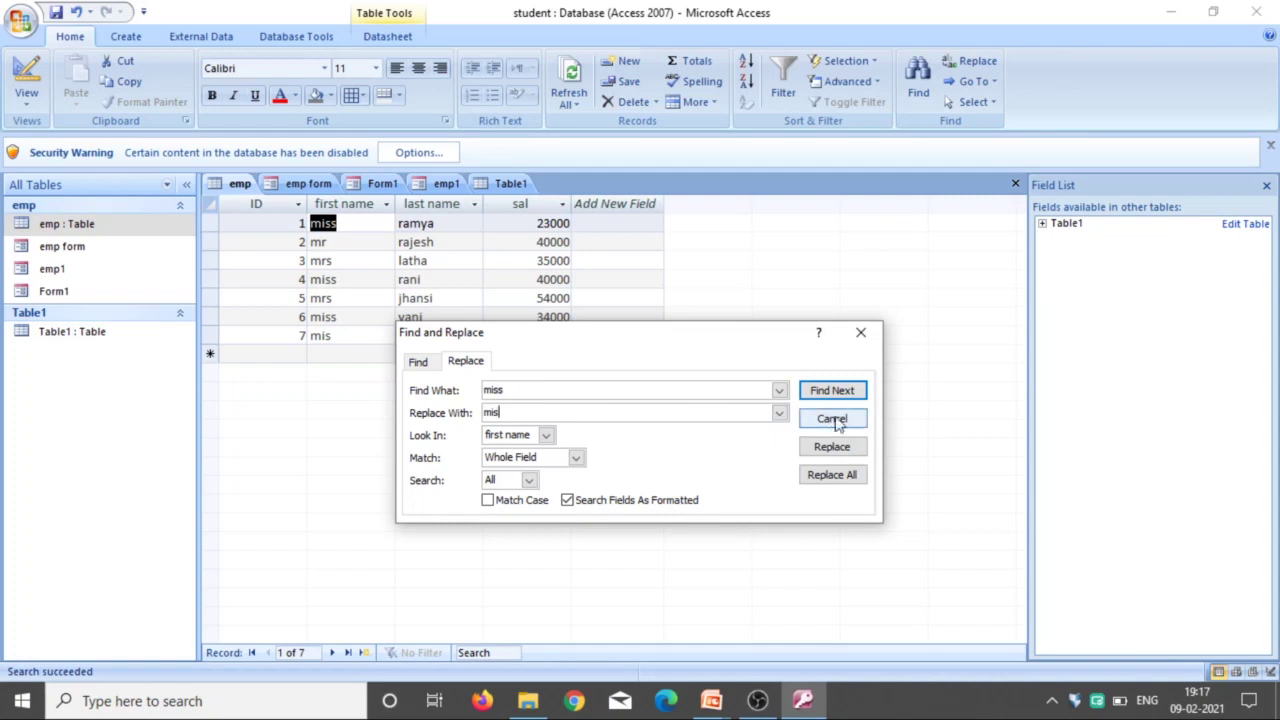
left_click(843, 484)
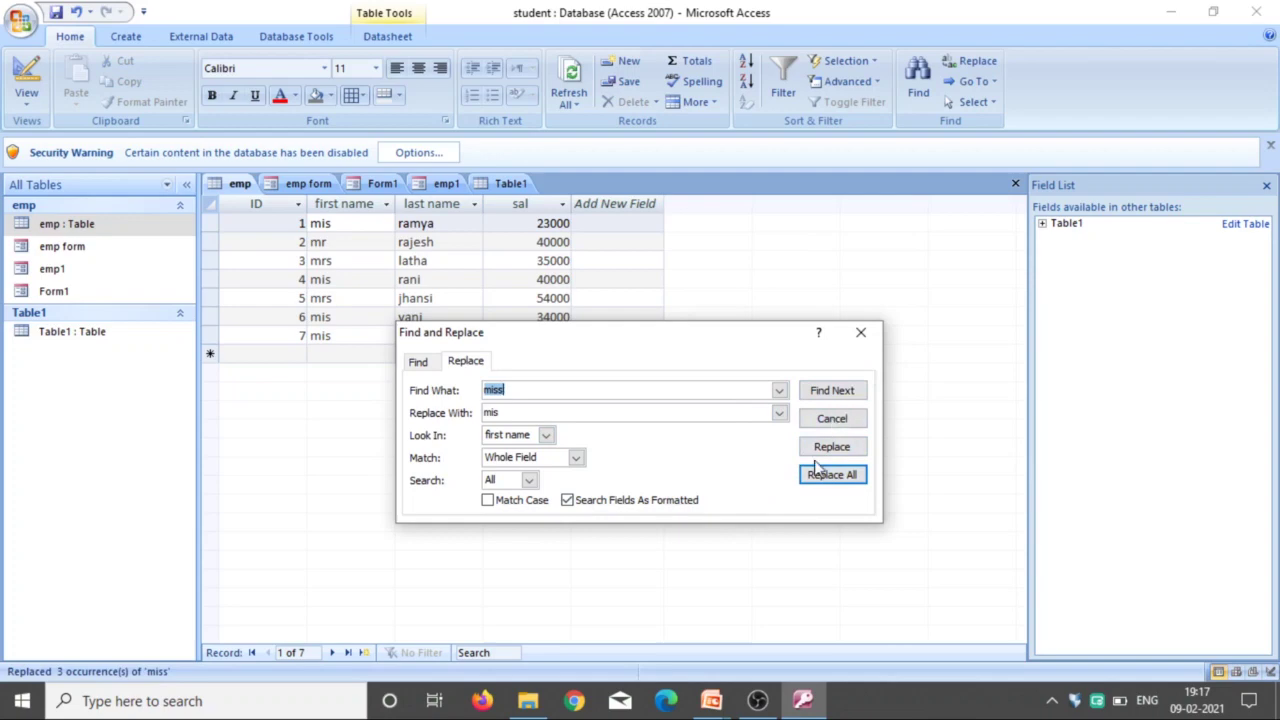
left_click(862, 334)
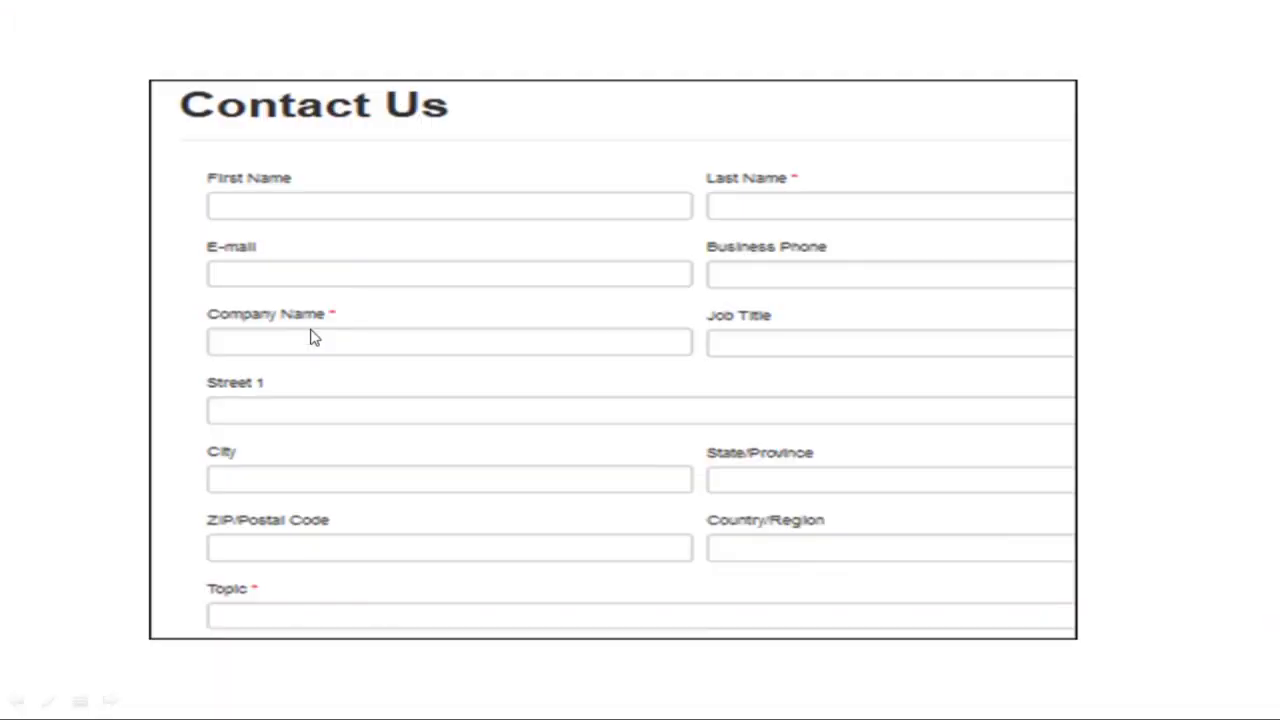
left_click(388, 353)
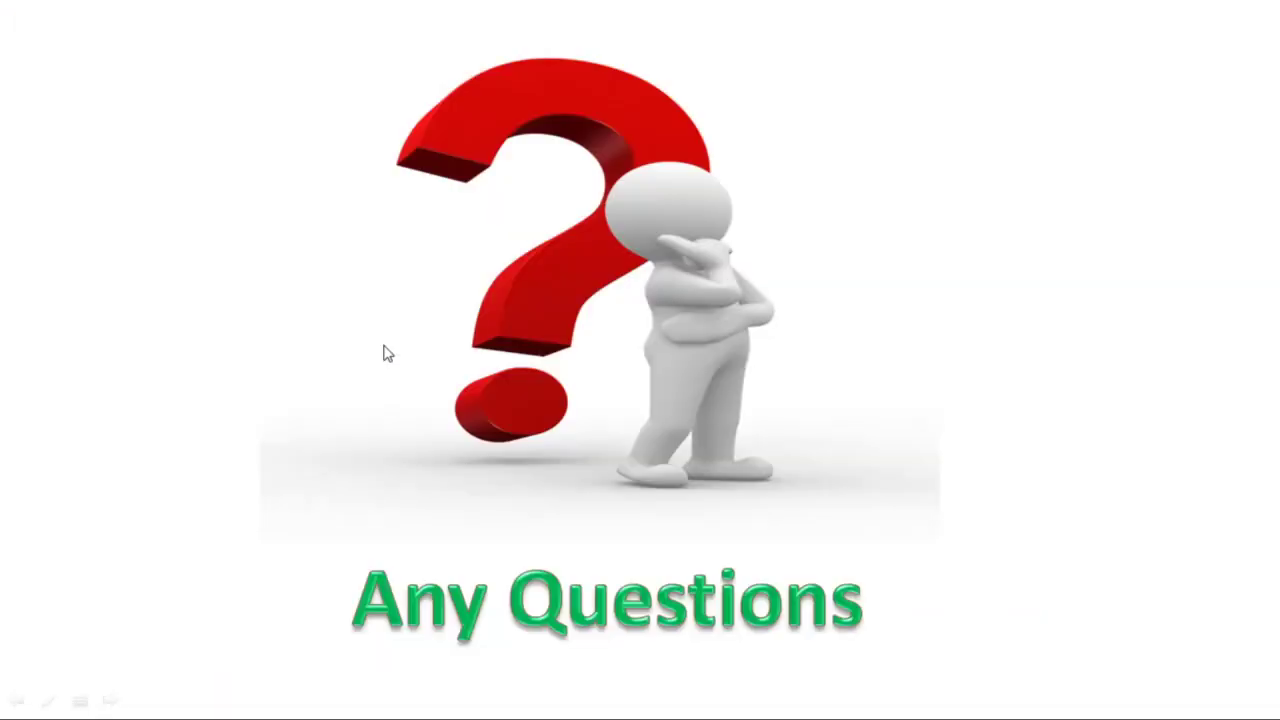
left_click(388, 353)
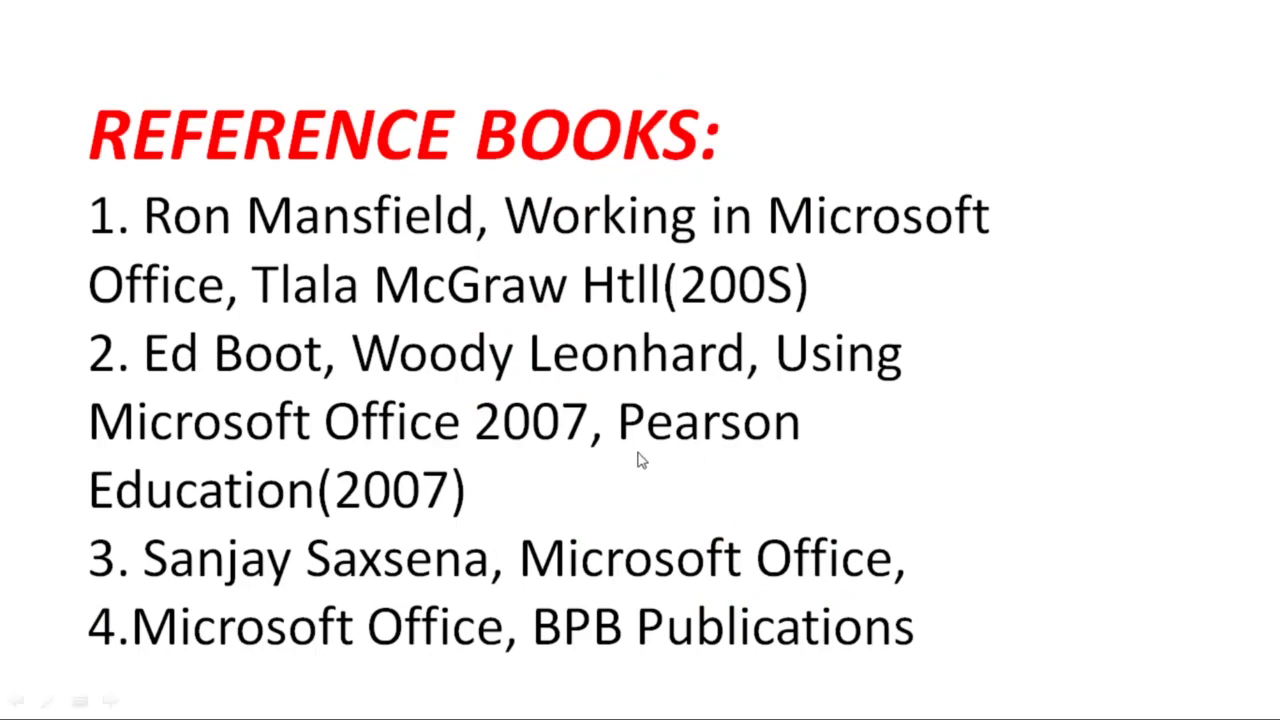
left_click(453, 476)
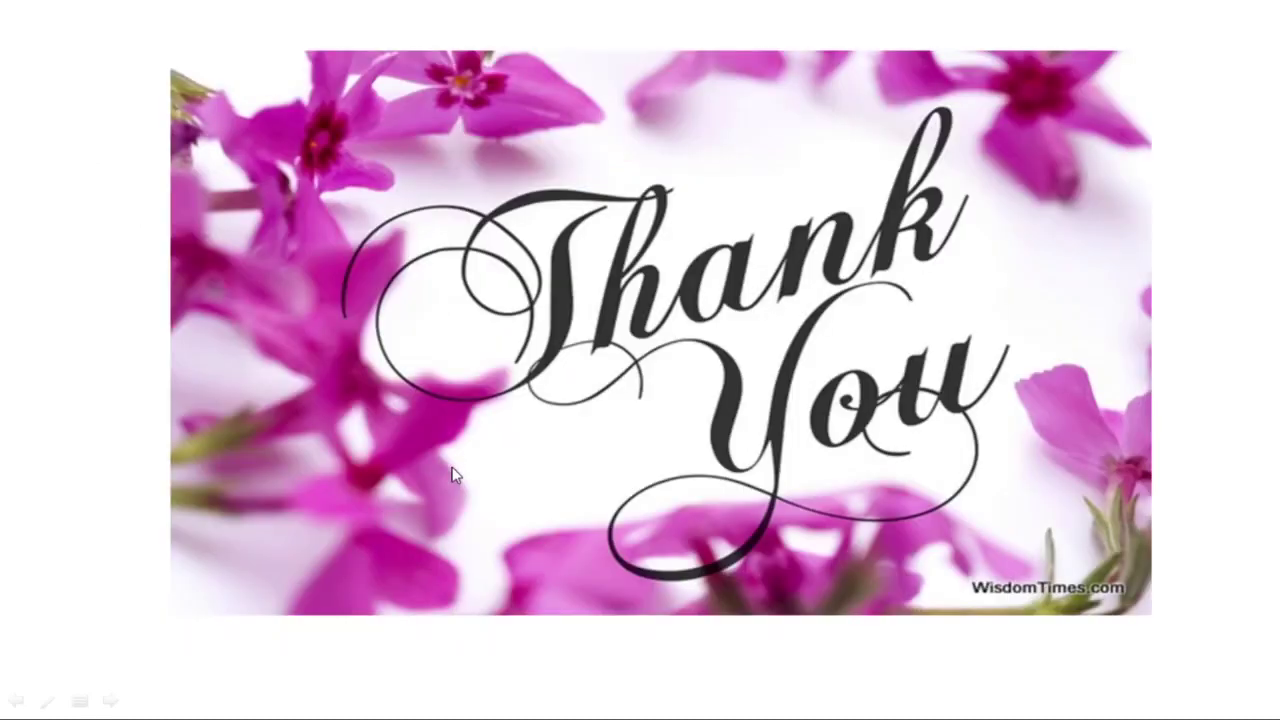